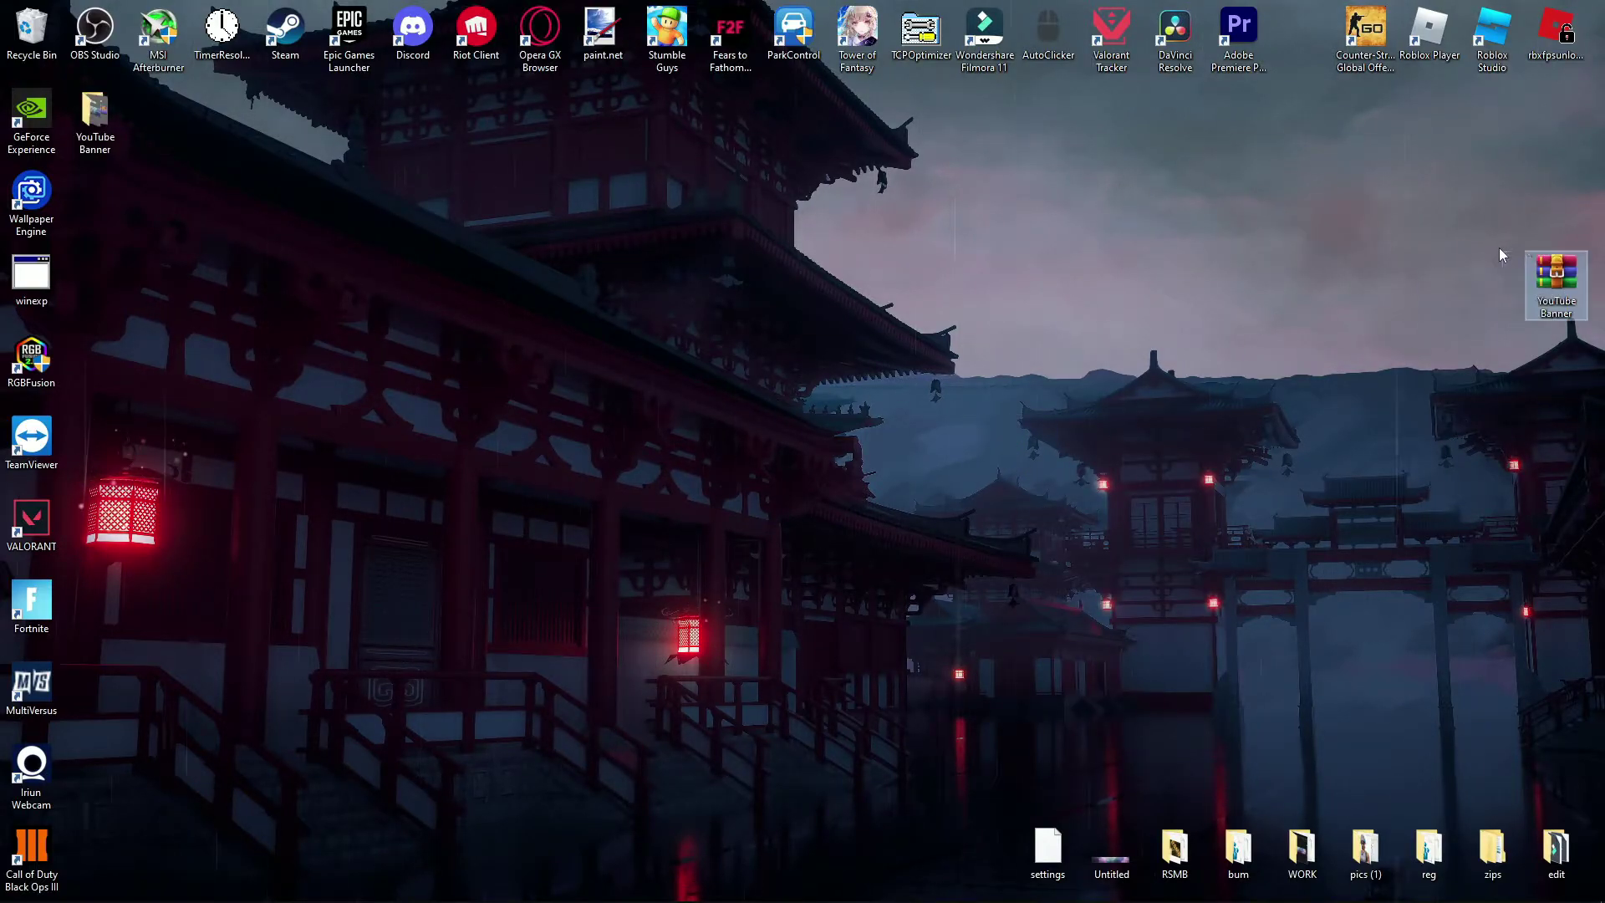
Open the YouTube Banner folder from the desktop.
mouse_move(119, 149)
left_mouse_down()
mouse_move(805, 319)
mouse_move(881, 311)
left_mouse_up()
left_click_drag(807, 167, 909, 336)
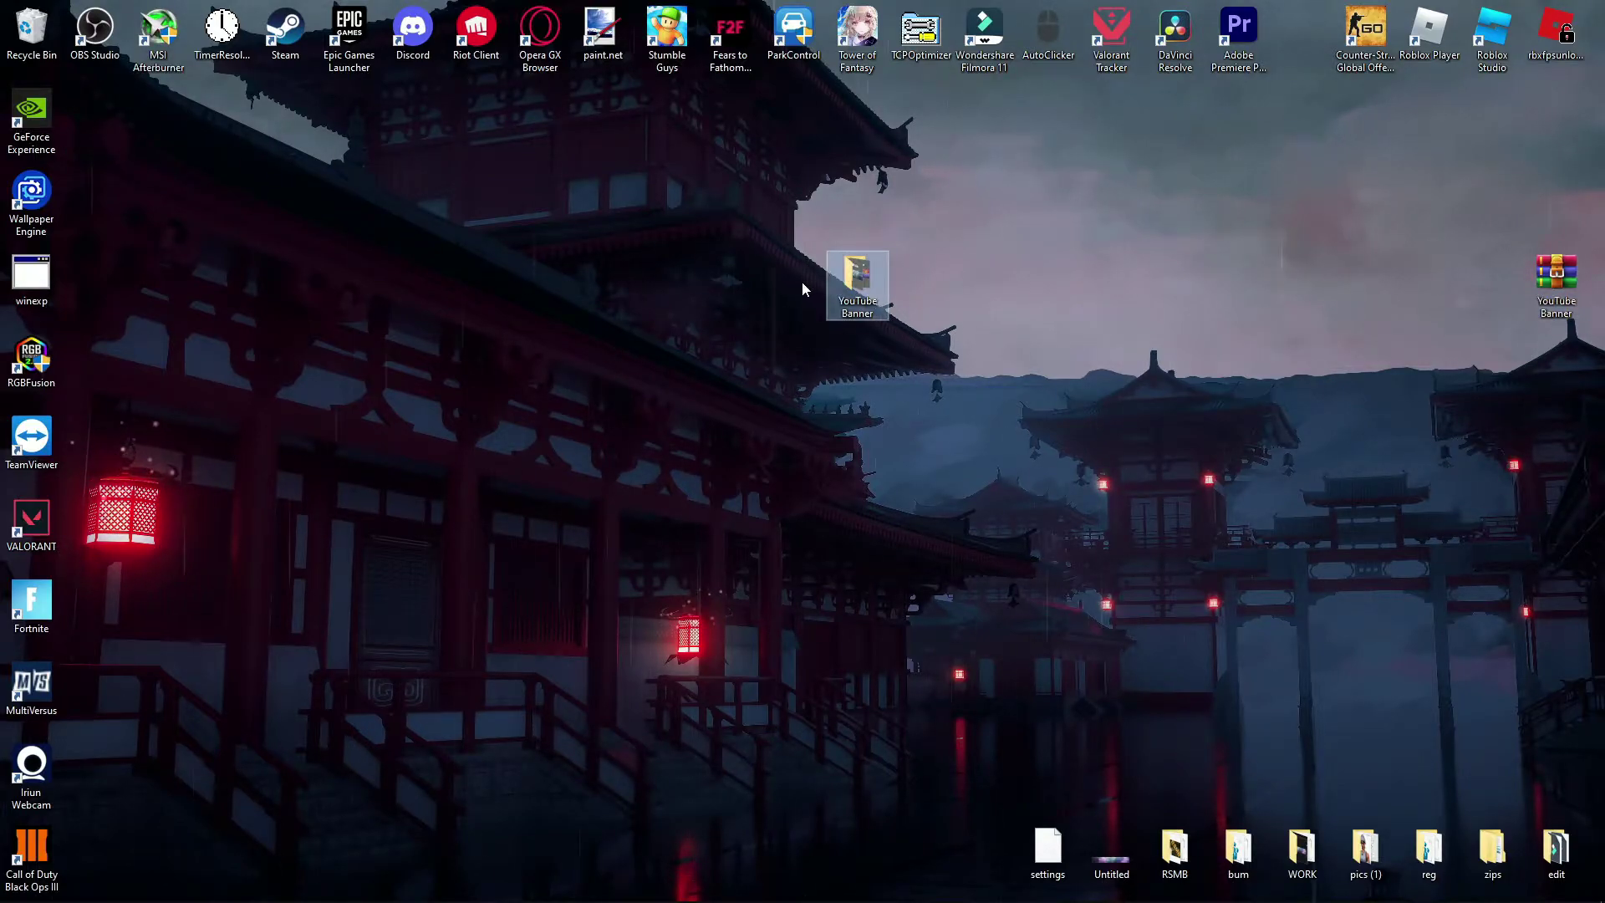
double_click(861, 276)
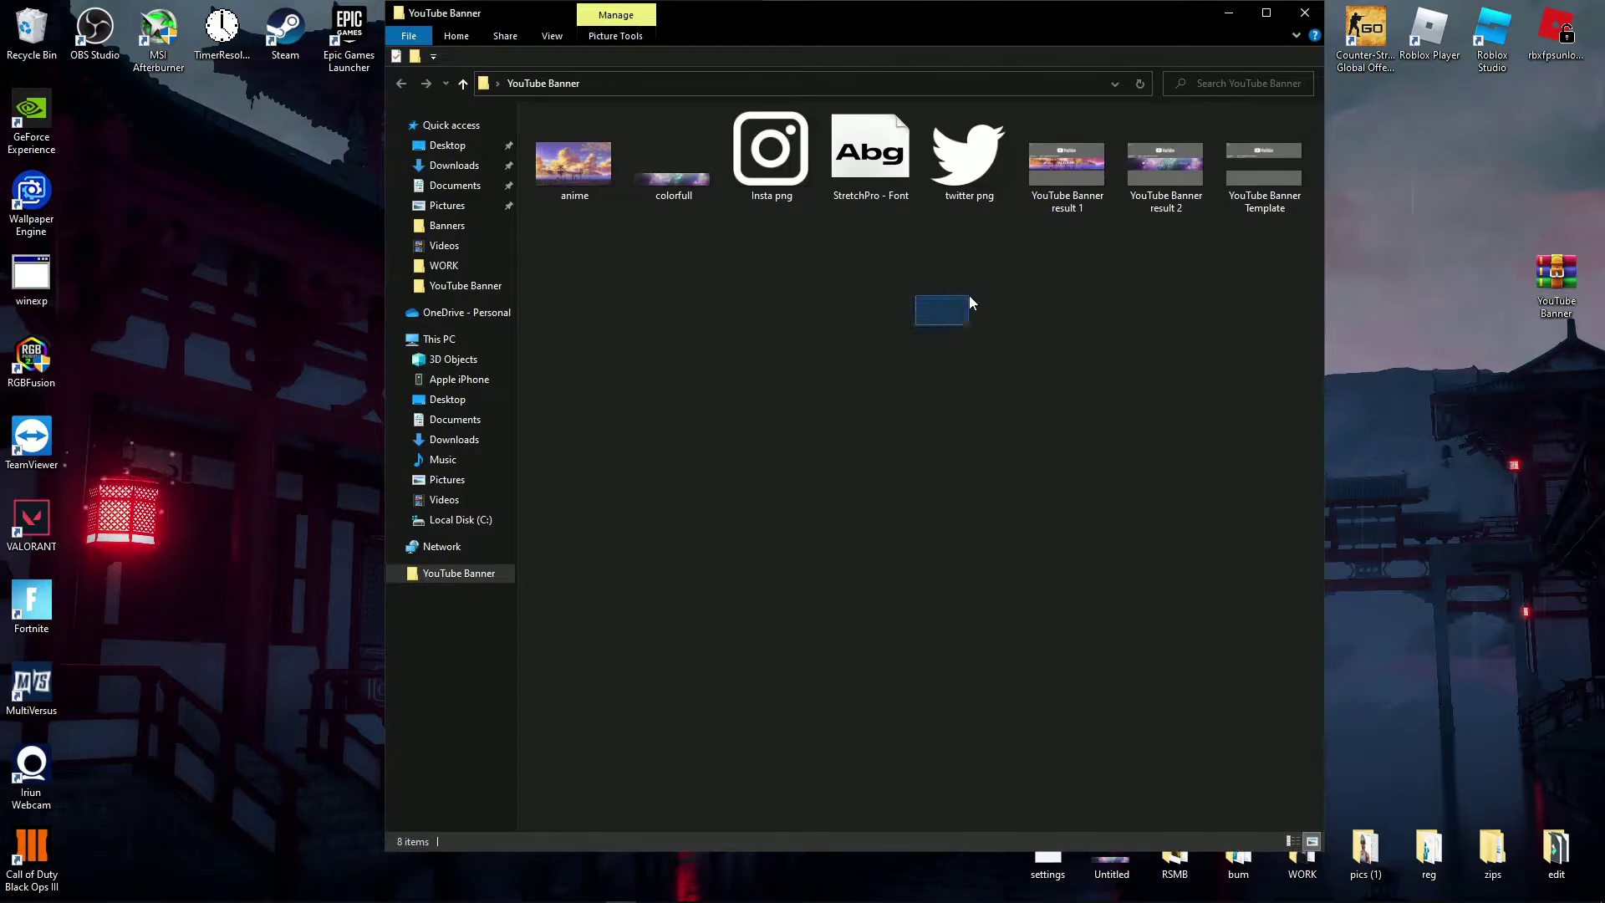
Preview 'YouTube Banner result 1' in Photos, then close the viewer.
left_click_drag(1275, 253, 1226, 314)
left_click_drag(574, 242, 592, 184)
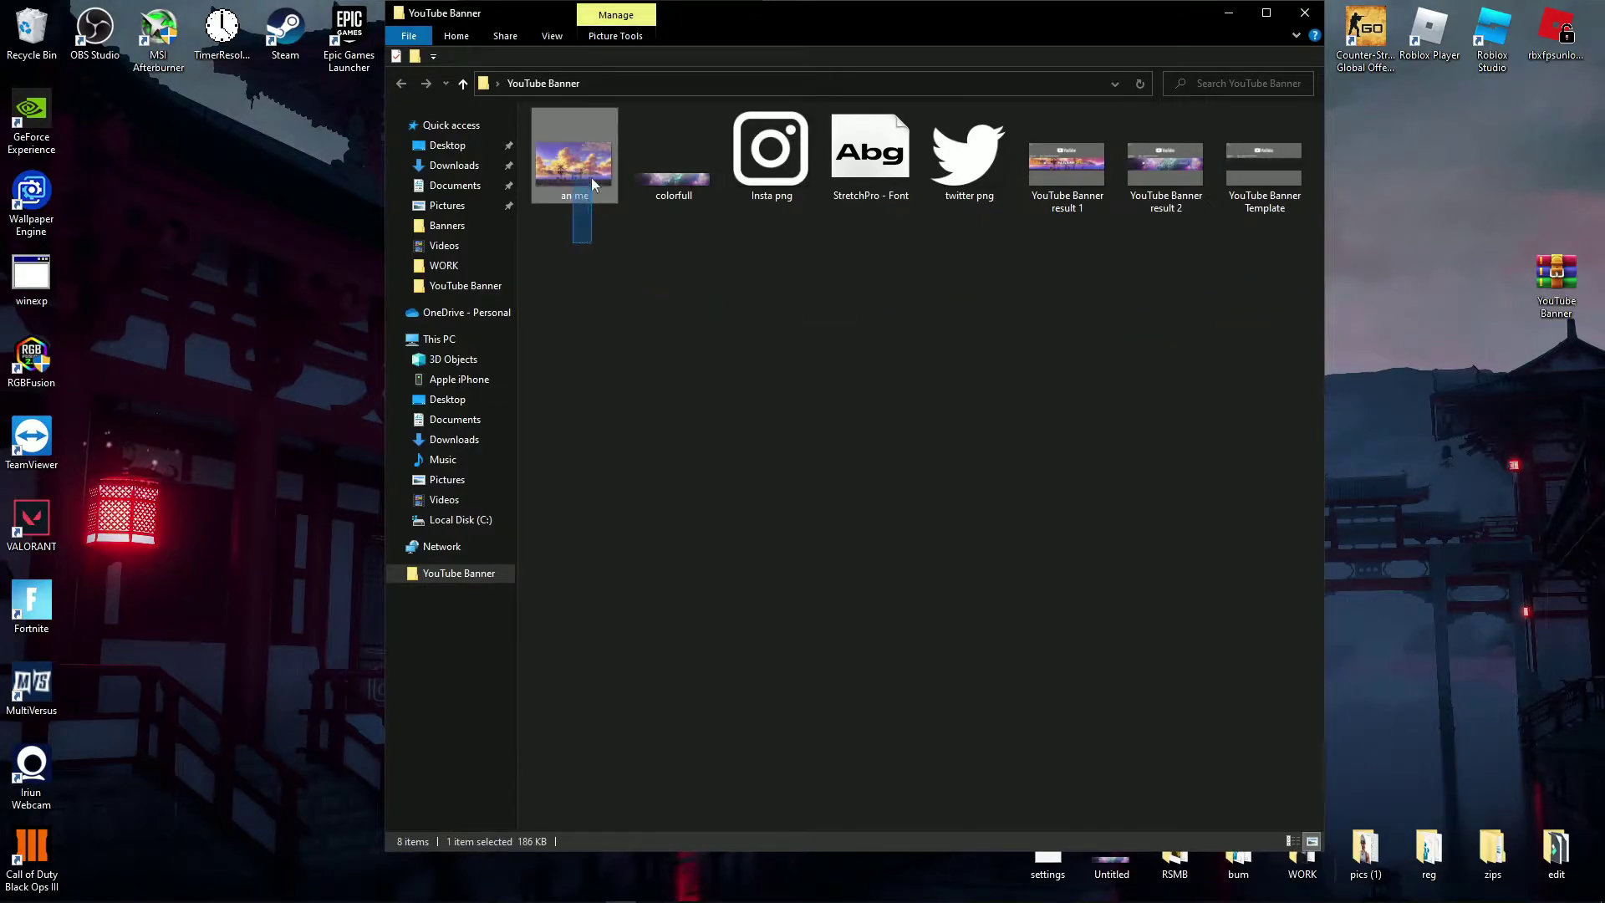
double_click(1045, 184)
scroll(960, 342, "down", 2)
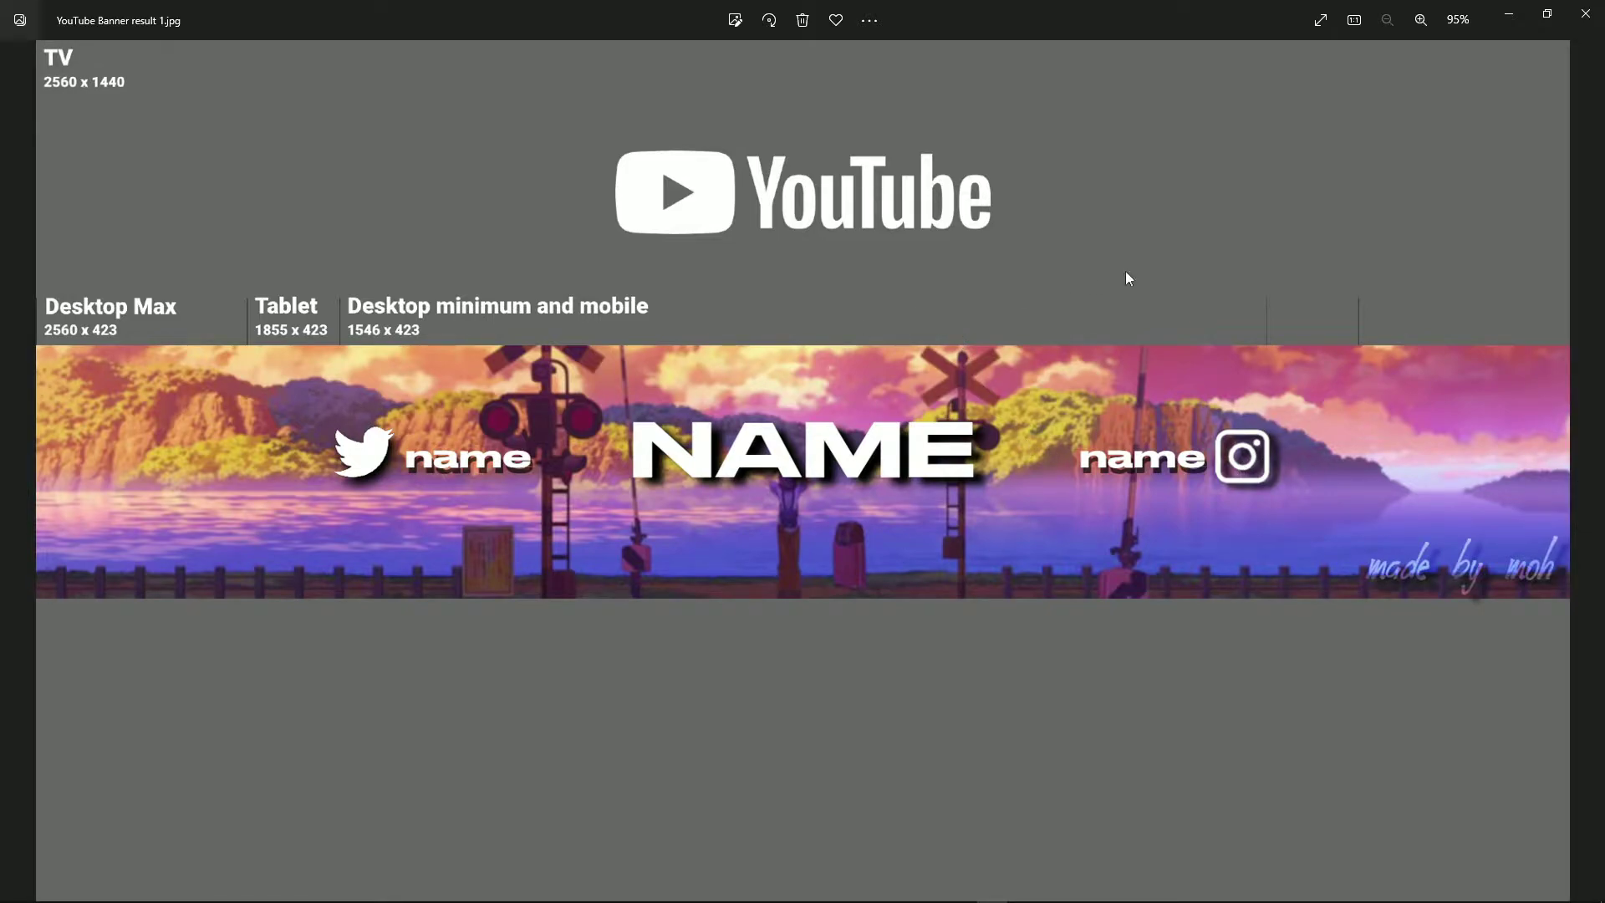
left_click(1584, 10)
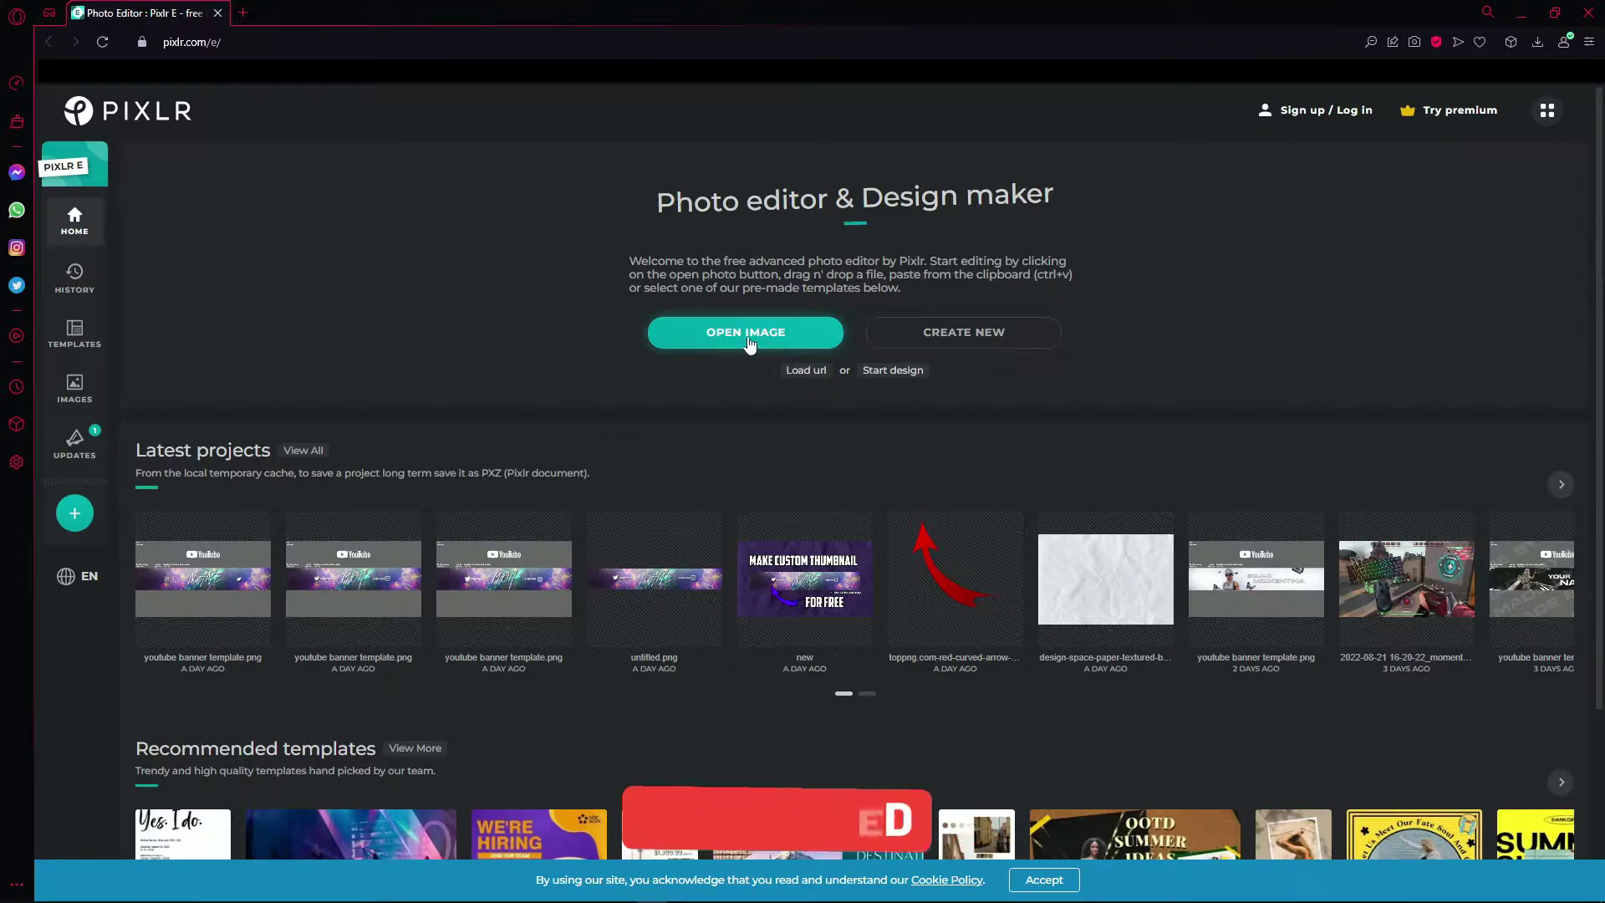
Open 'YouTube Banner Template' from Desktop > YouTube Banner as a 1920 x 1080 image.
left_click(709, 338)
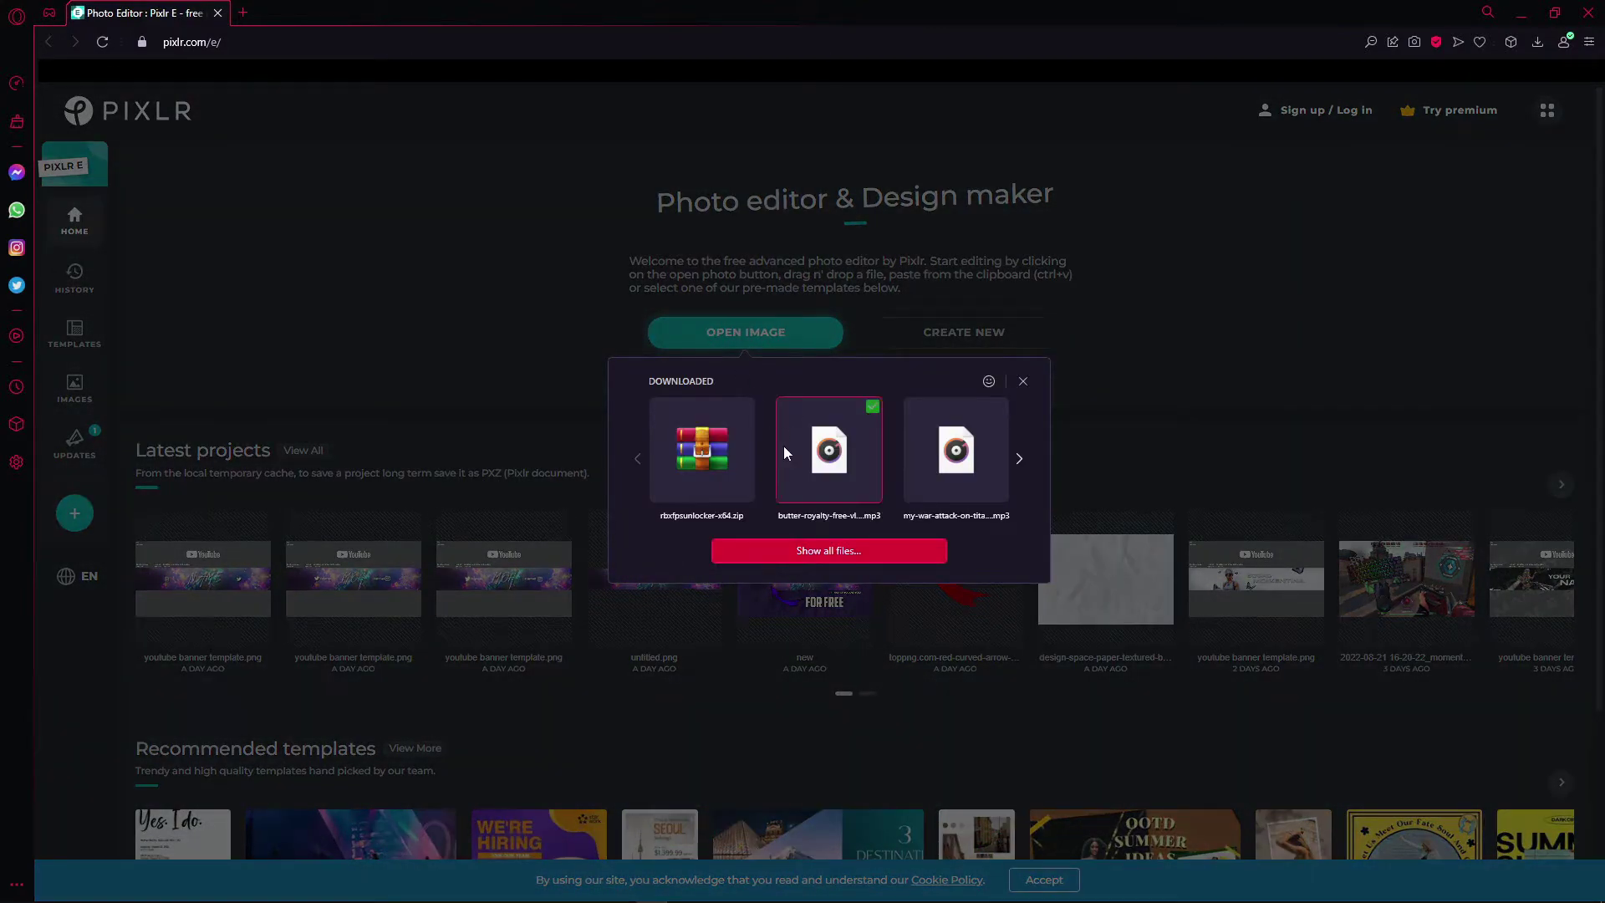
left_click(799, 554)
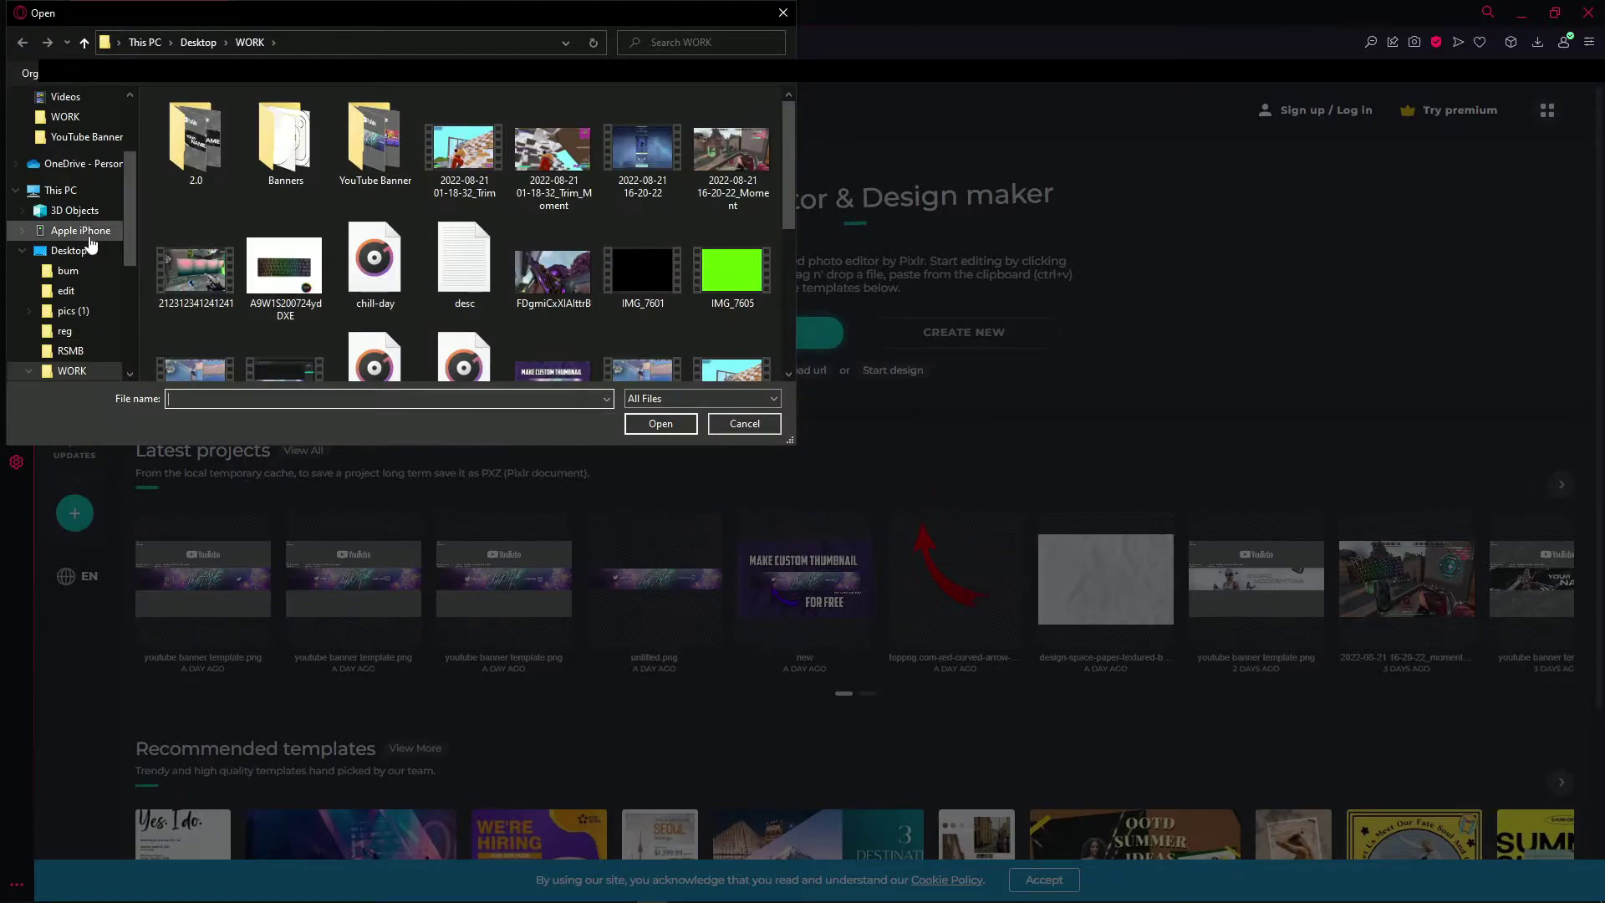
left_click(79, 250)
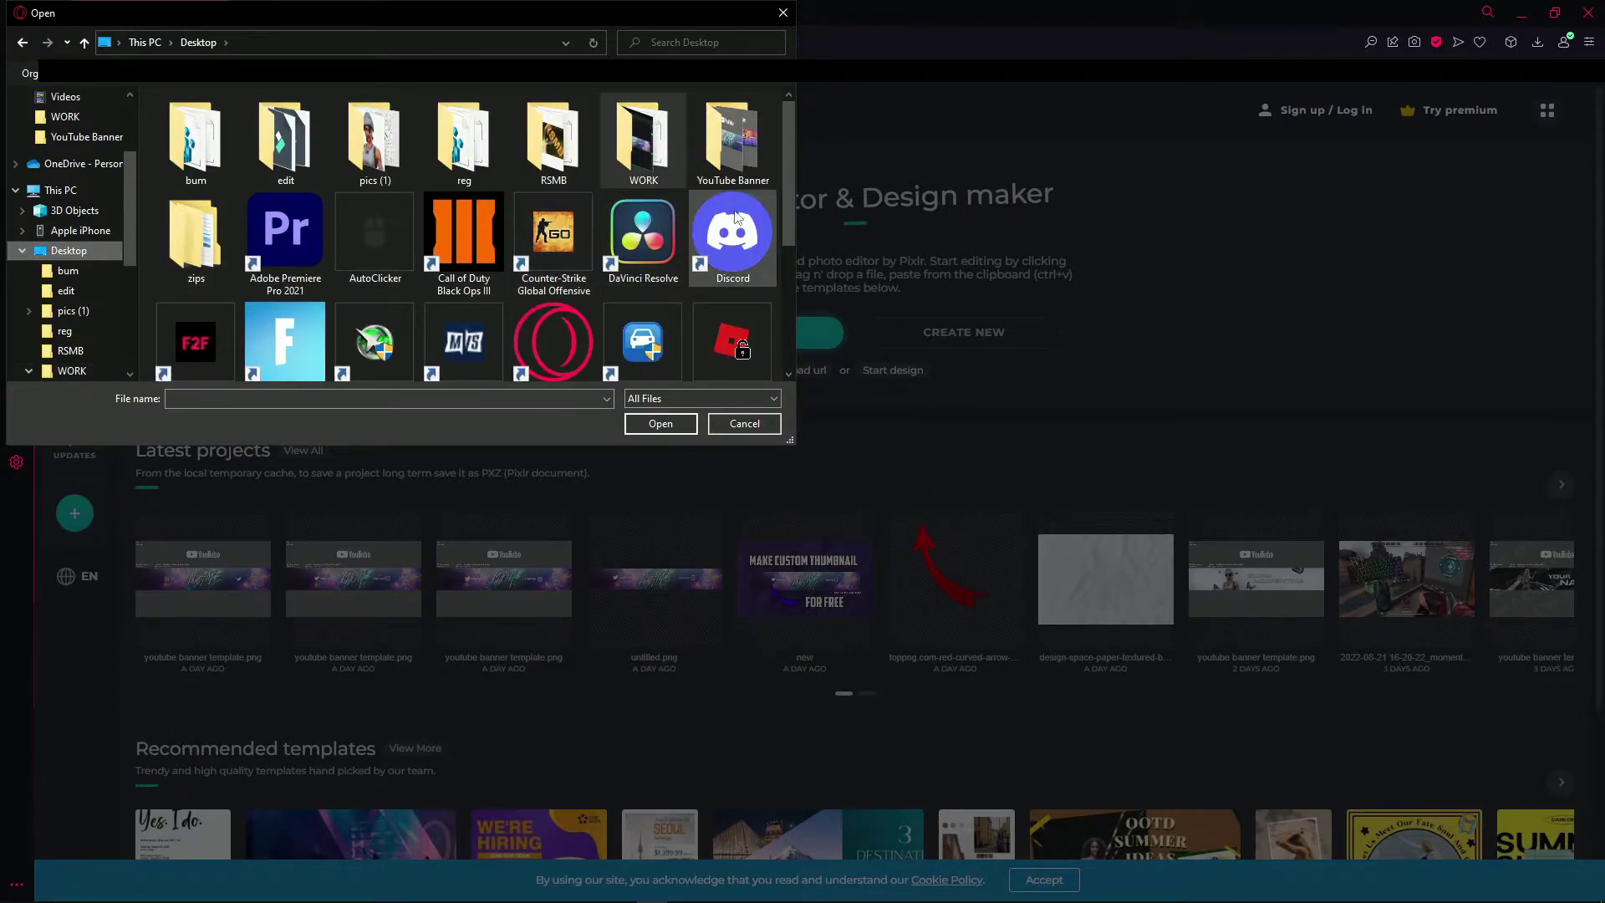
double_click(732, 139)
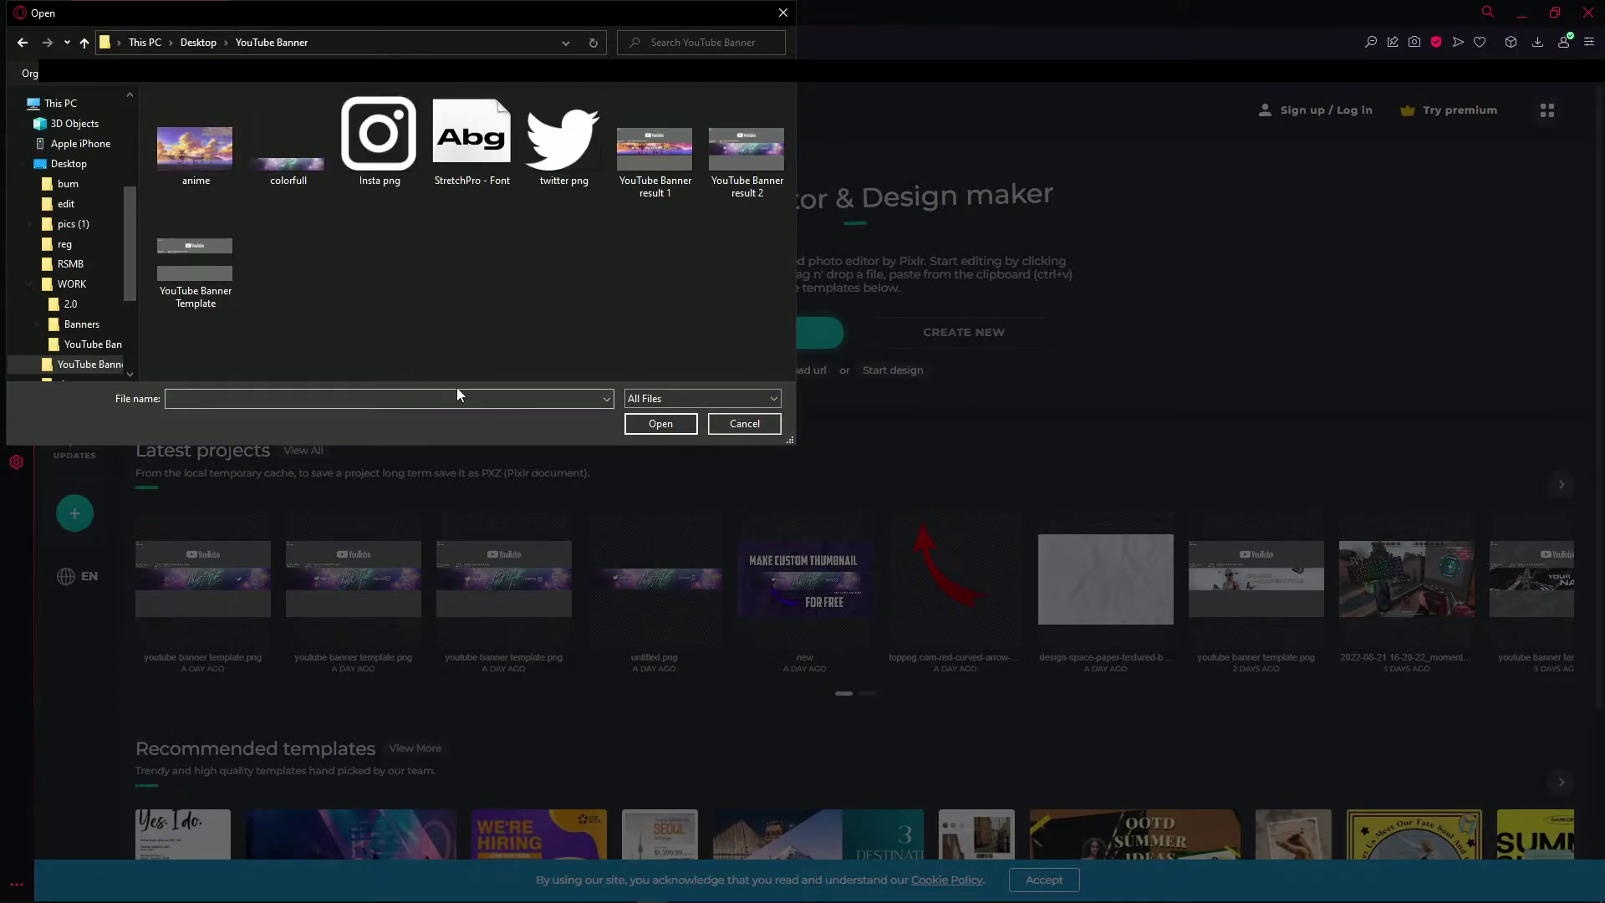
left_click(208, 304)
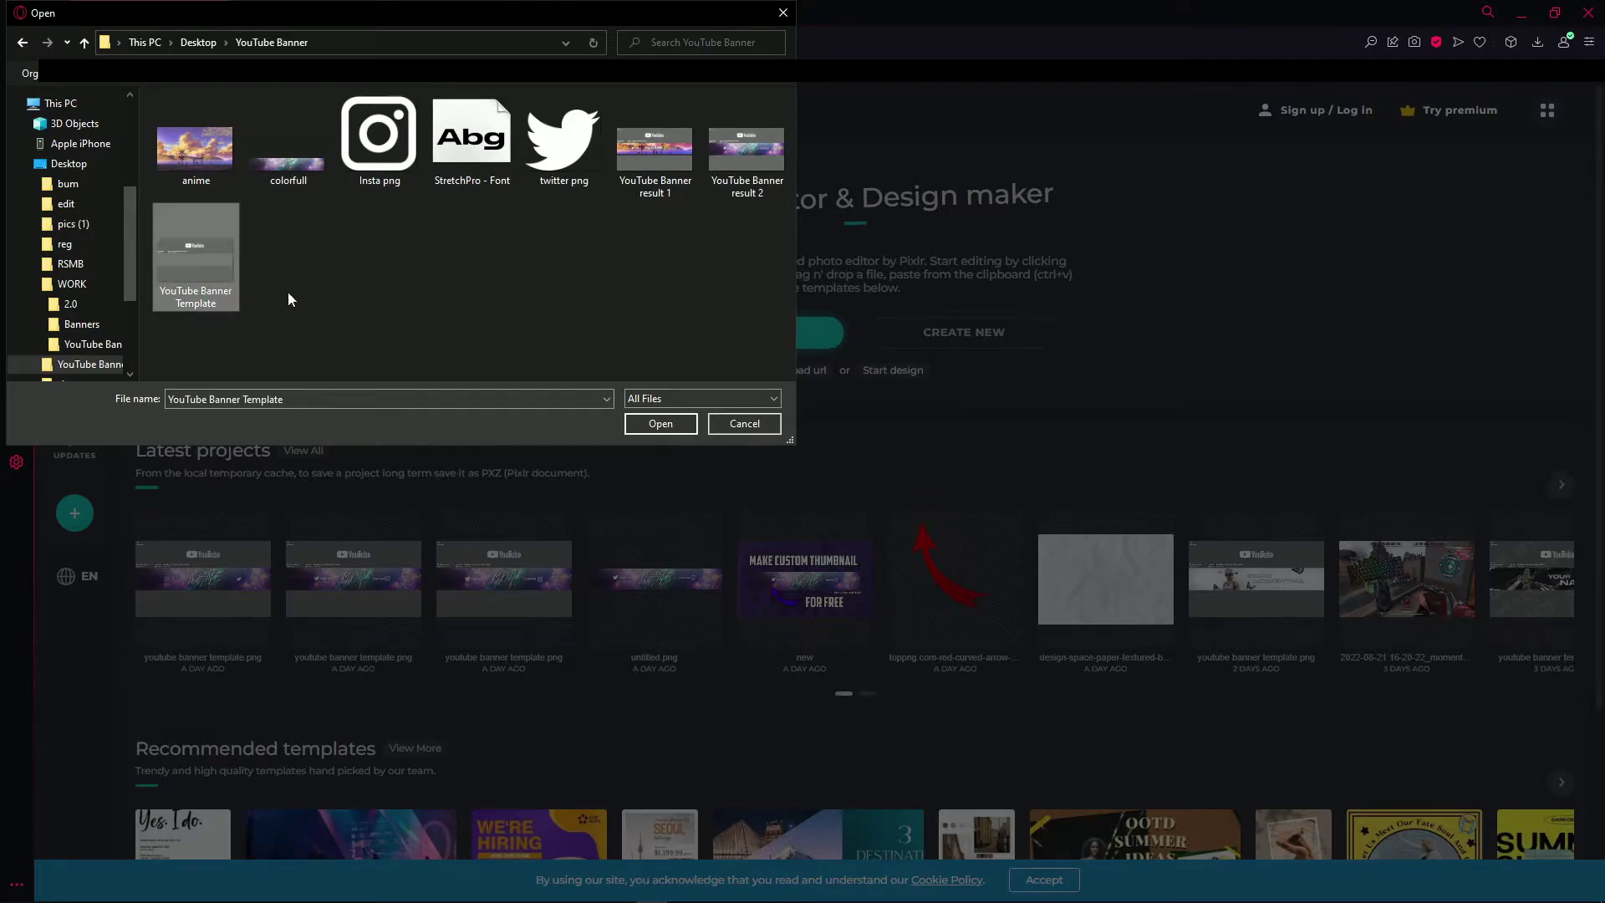
left_click(647, 426)
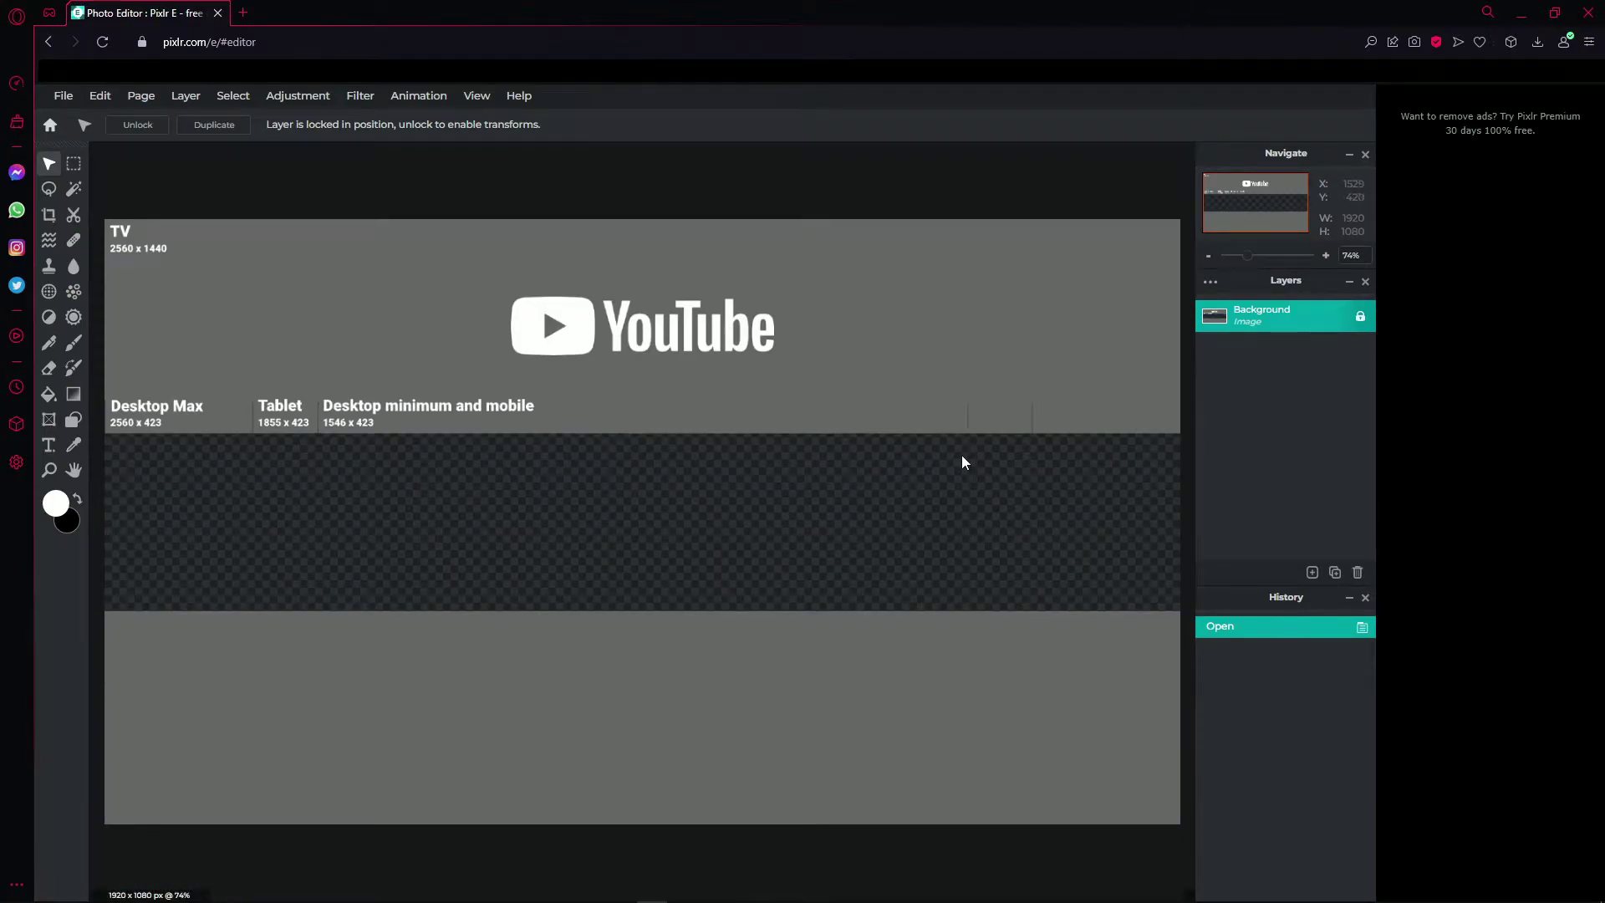
scroll(961, 455, "down", 2)
scroll(813, 415, "down", 1)
scroll(814, 416, "up", 2)
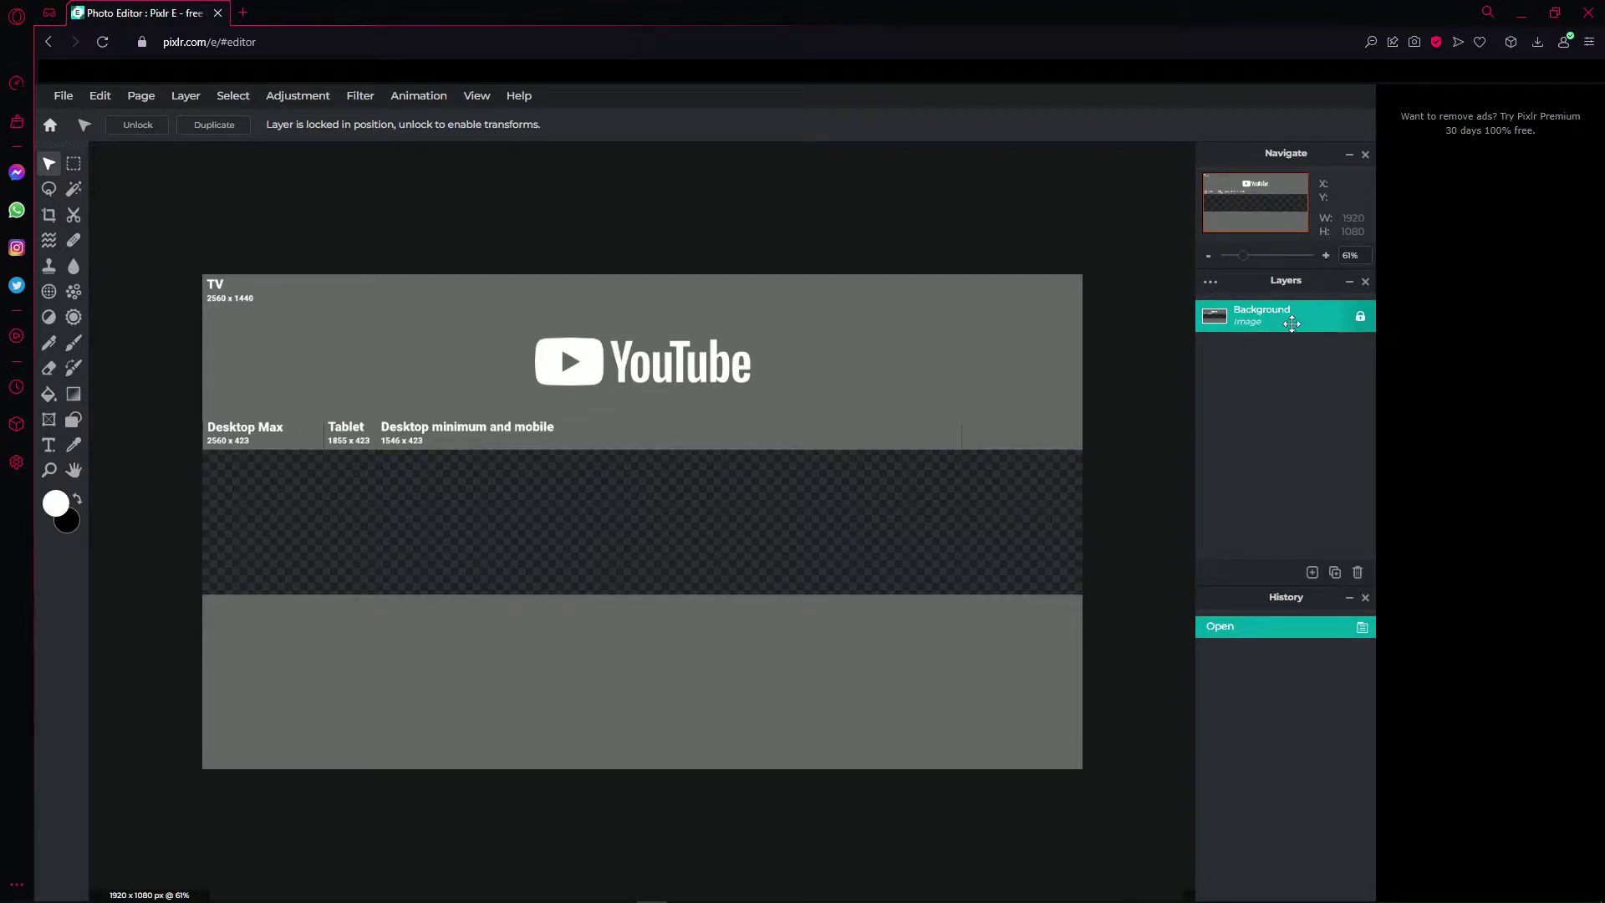
left_click(1361, 318)
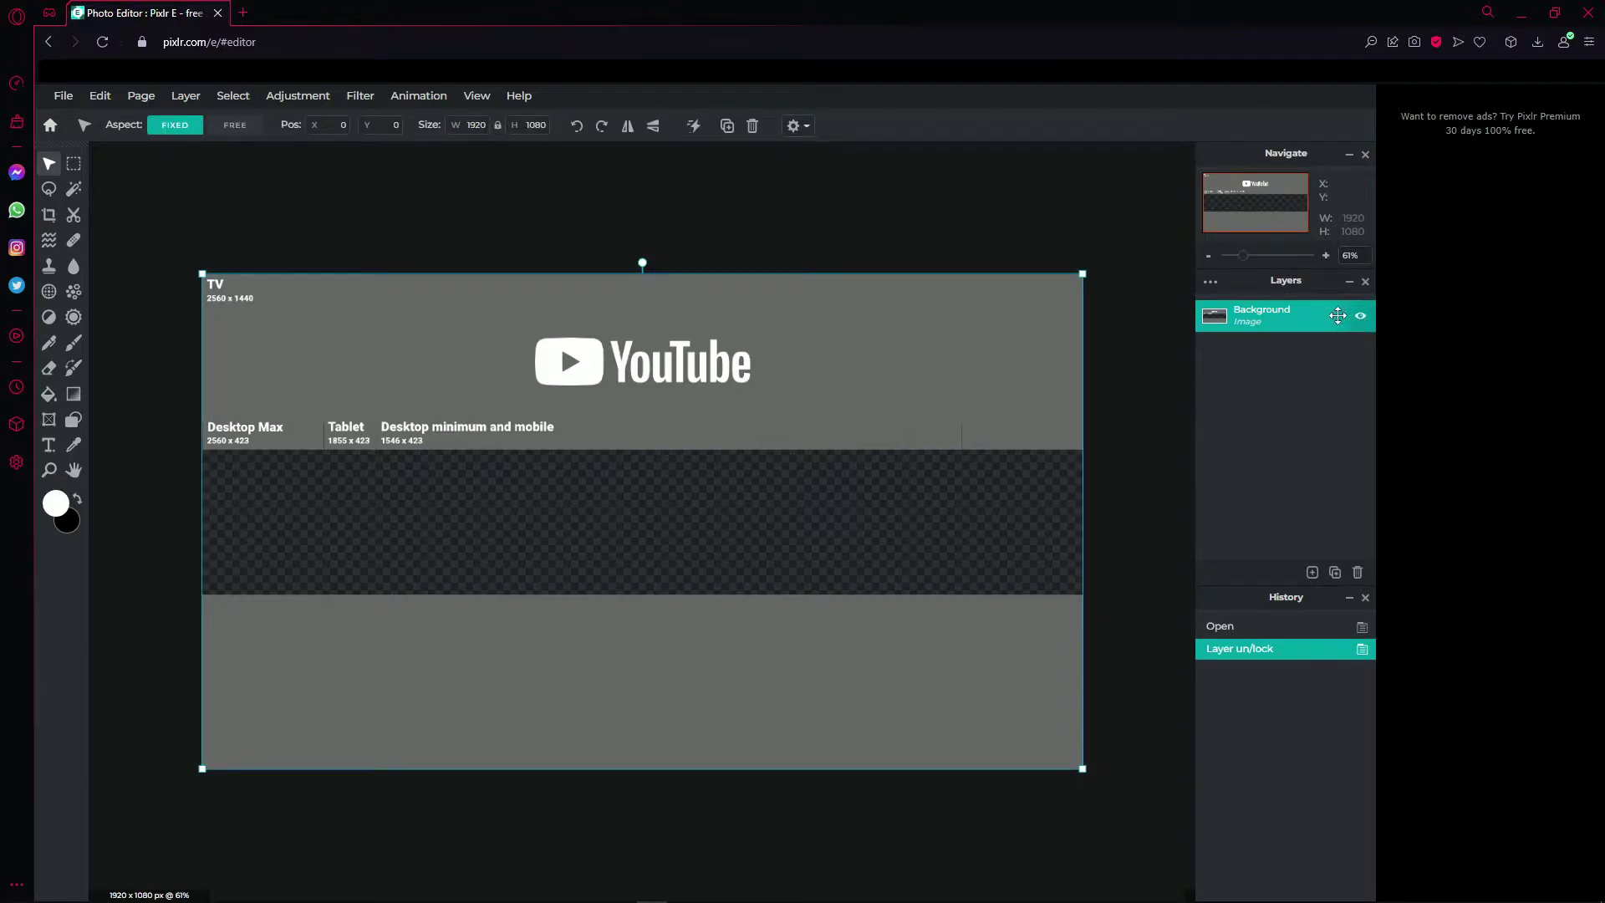
left_click(1337, 315)
left_click(1183, 496)
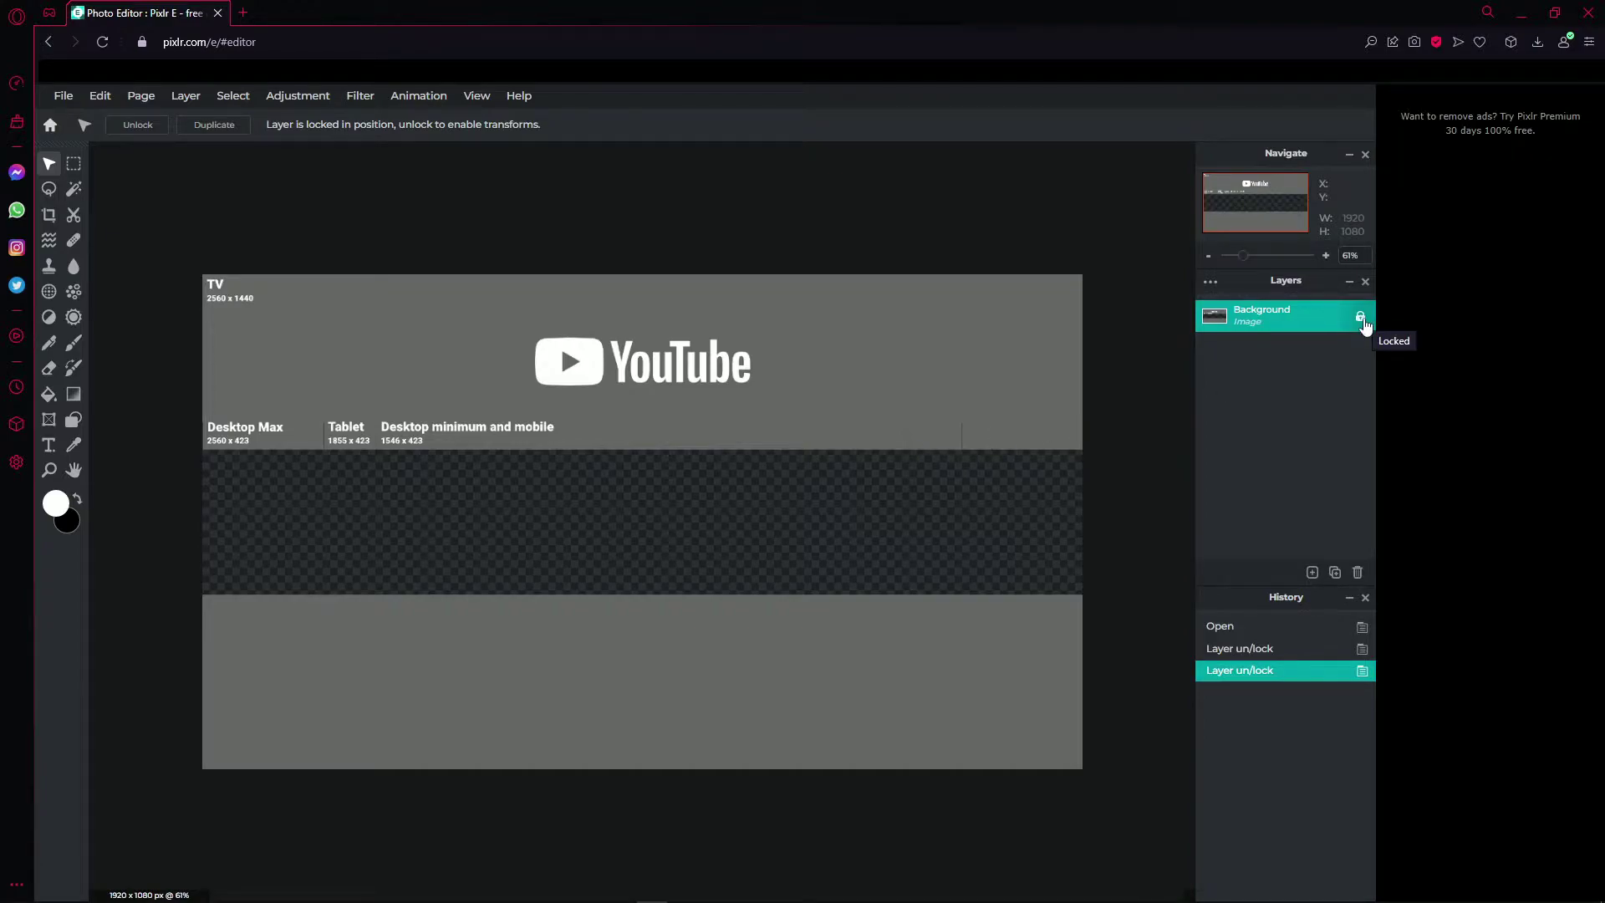
left_click(1361, 318)
left_click_drag(892, 398, 914, 423)
key("ctrl+z")
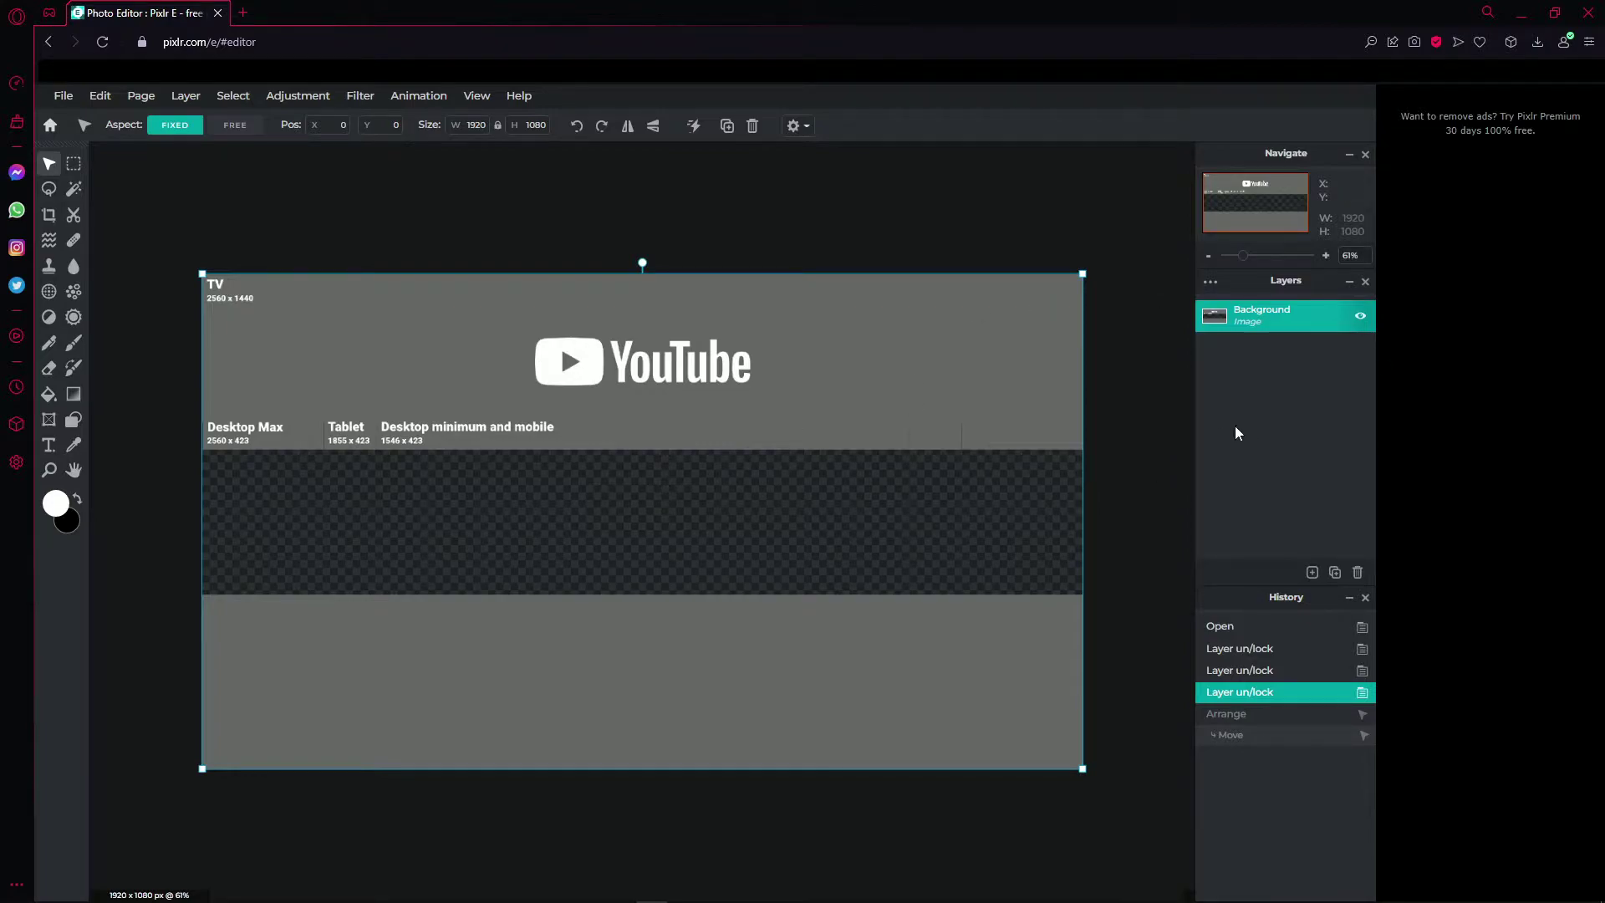
left_click(1314, 316)
left_click(1166, 478)
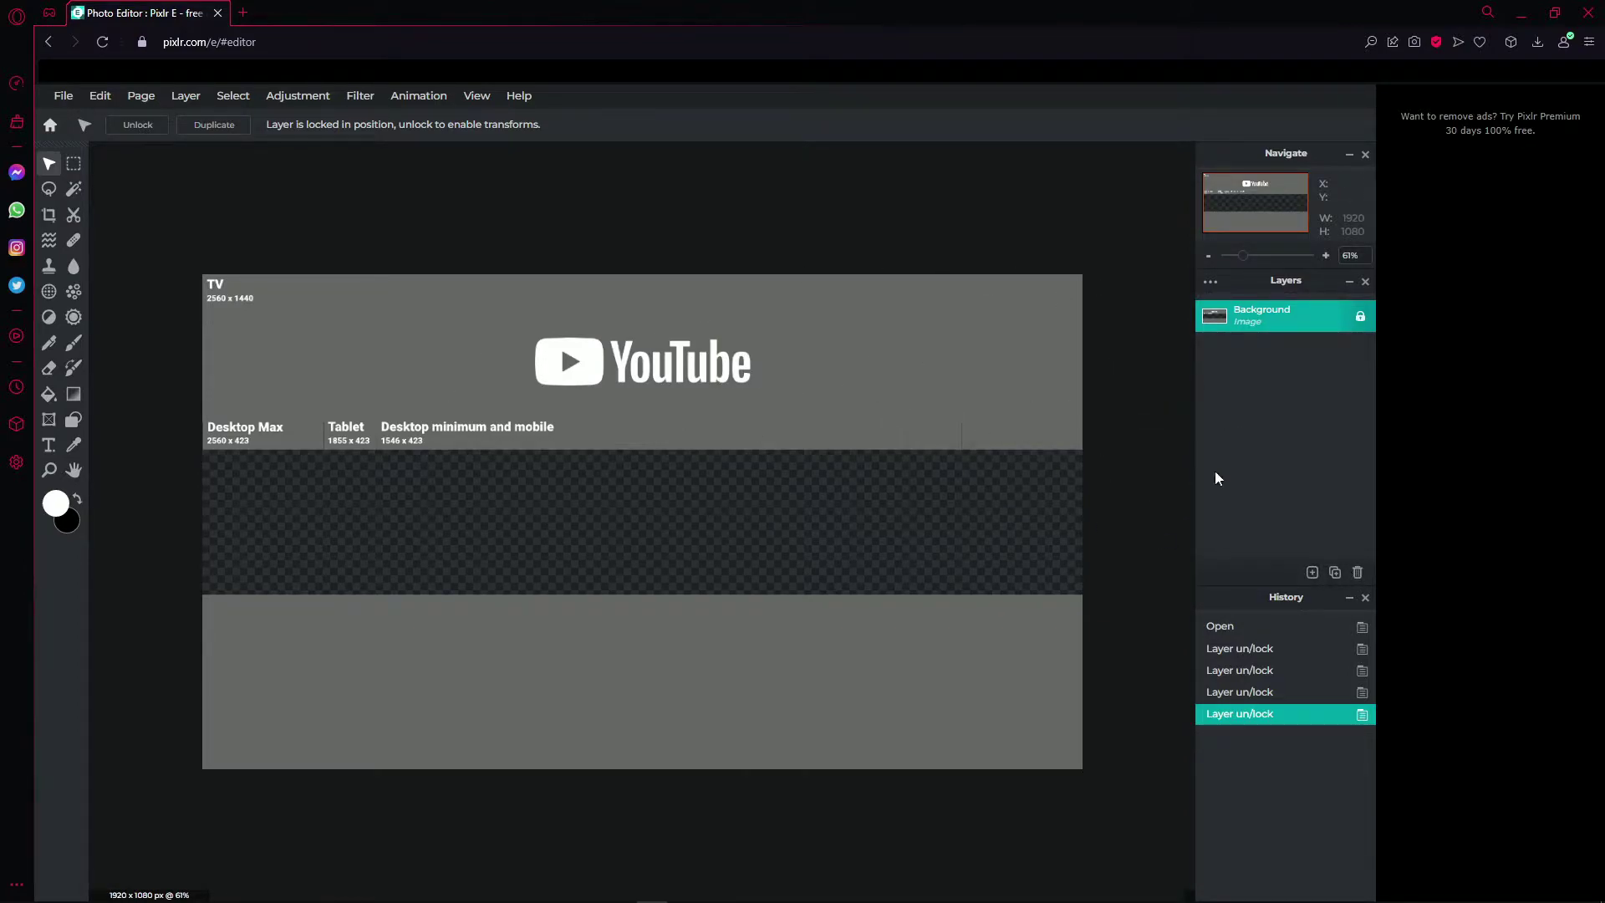
mouse_move(1312, 577)
left_click(1313, 575)
Add anime.png from the YouTube Banner folder as an image layer above the Background.
left_click(840, 500)
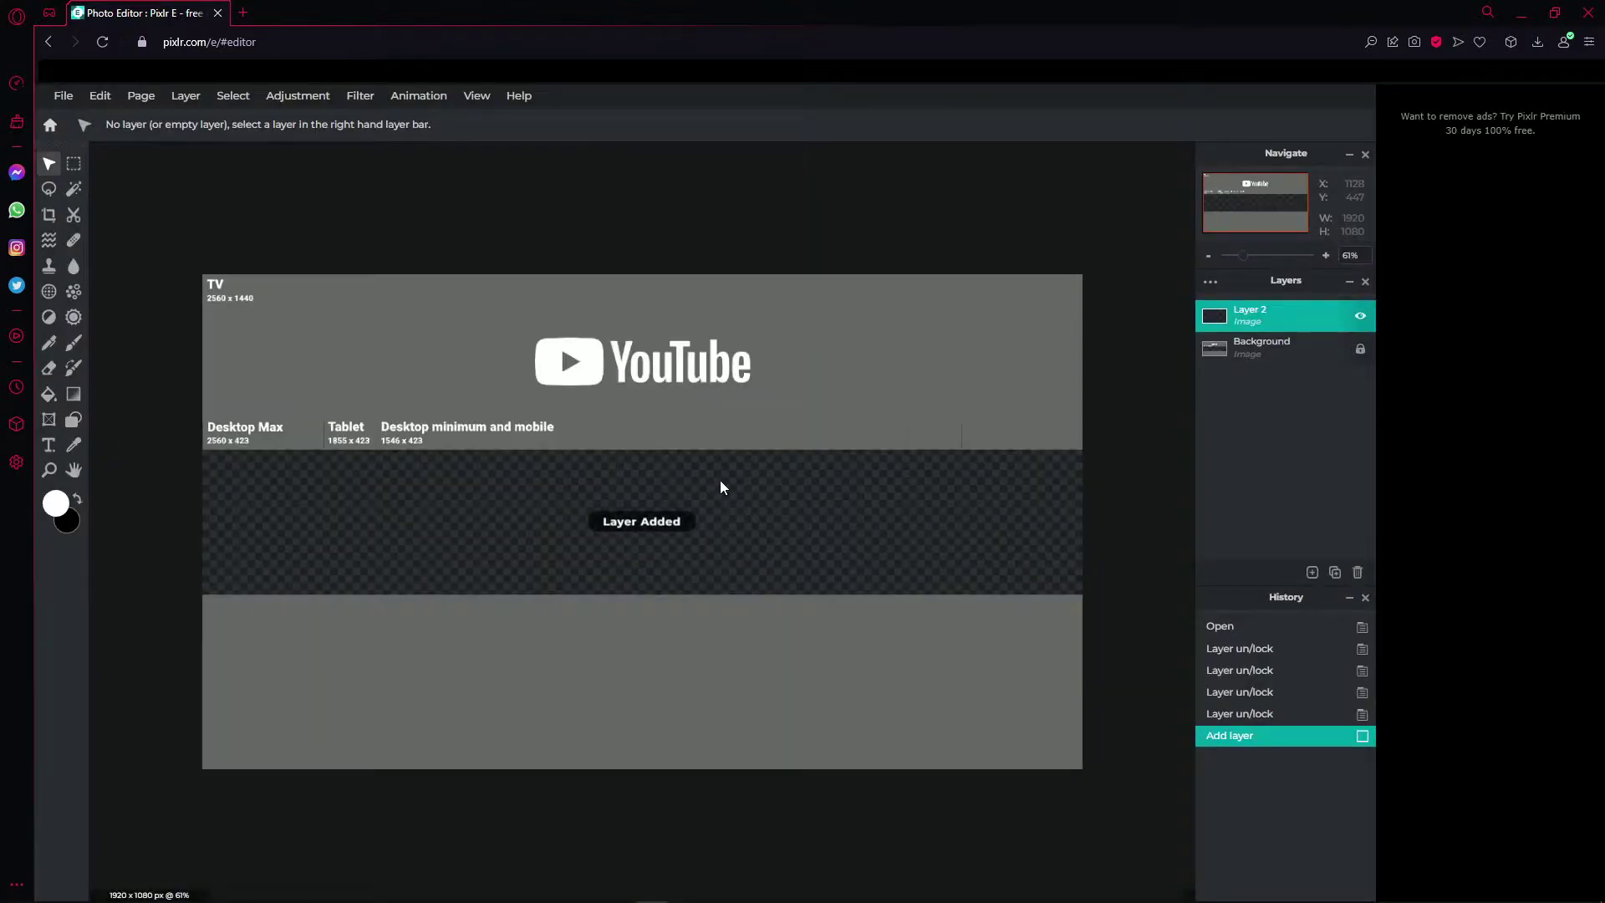
key("ctrl+z")
left_click(1312, 573)
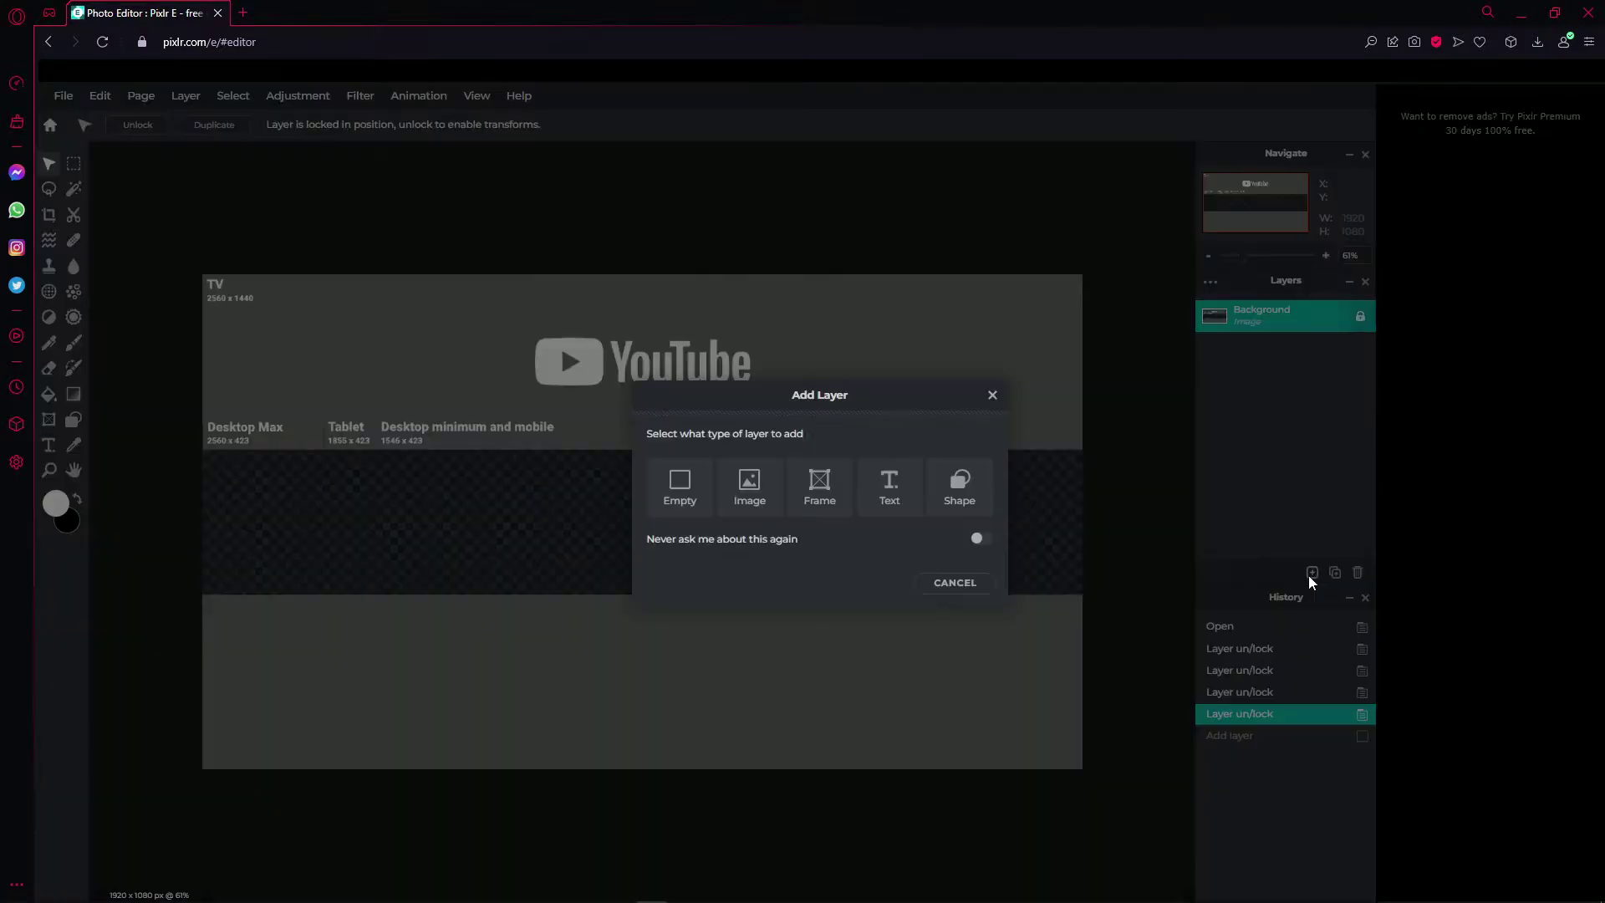
left_click(775, 508)
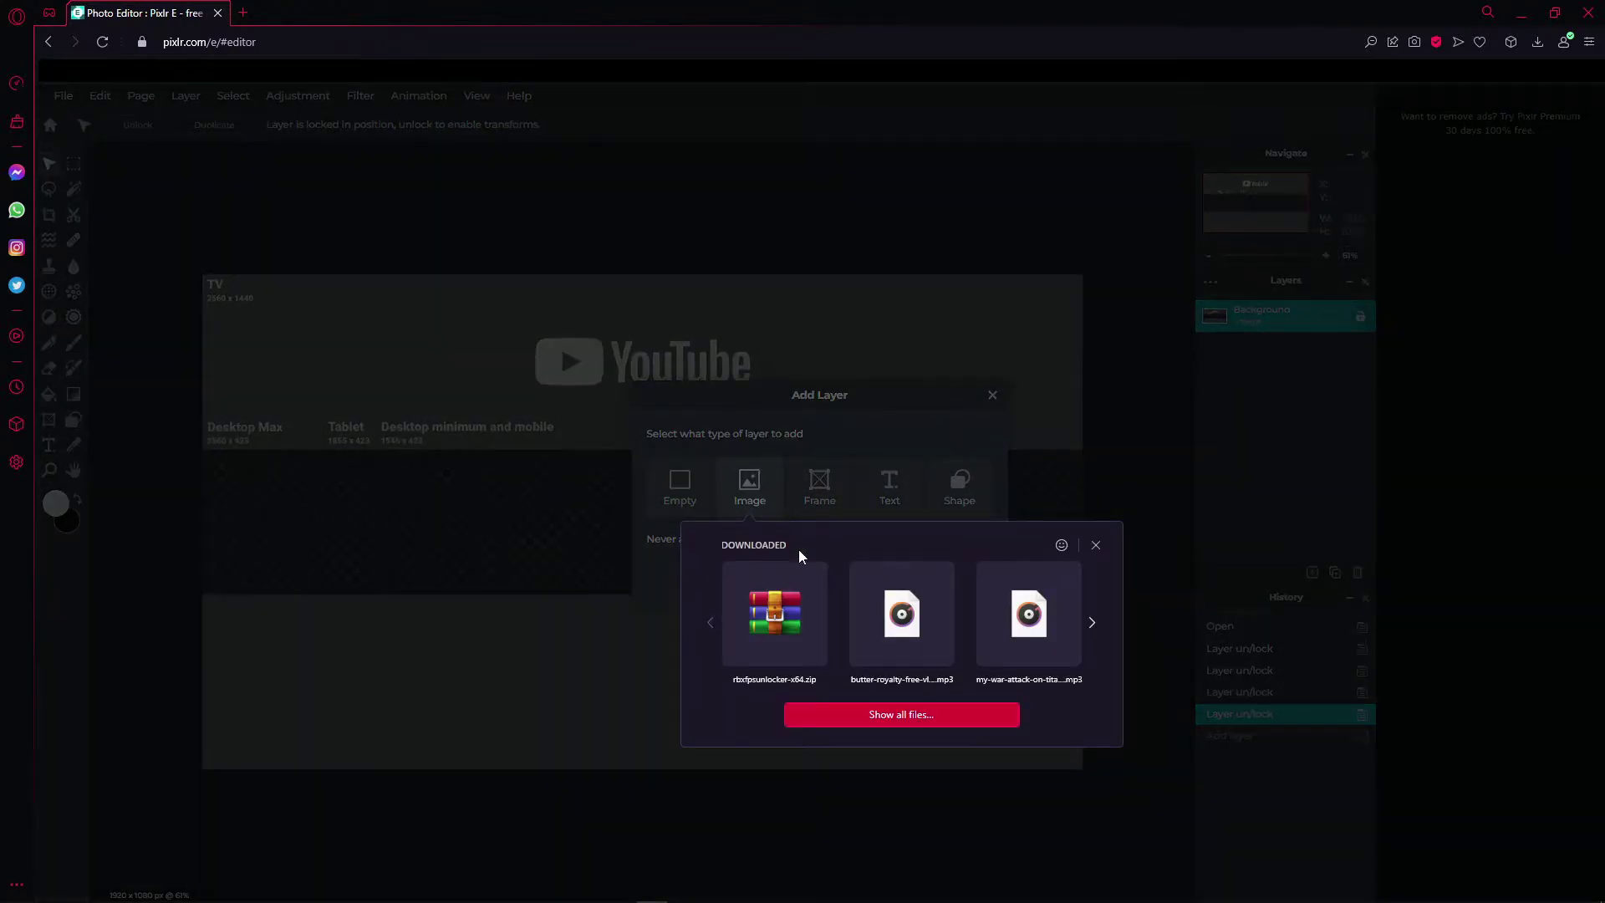
left_click(895, 724)
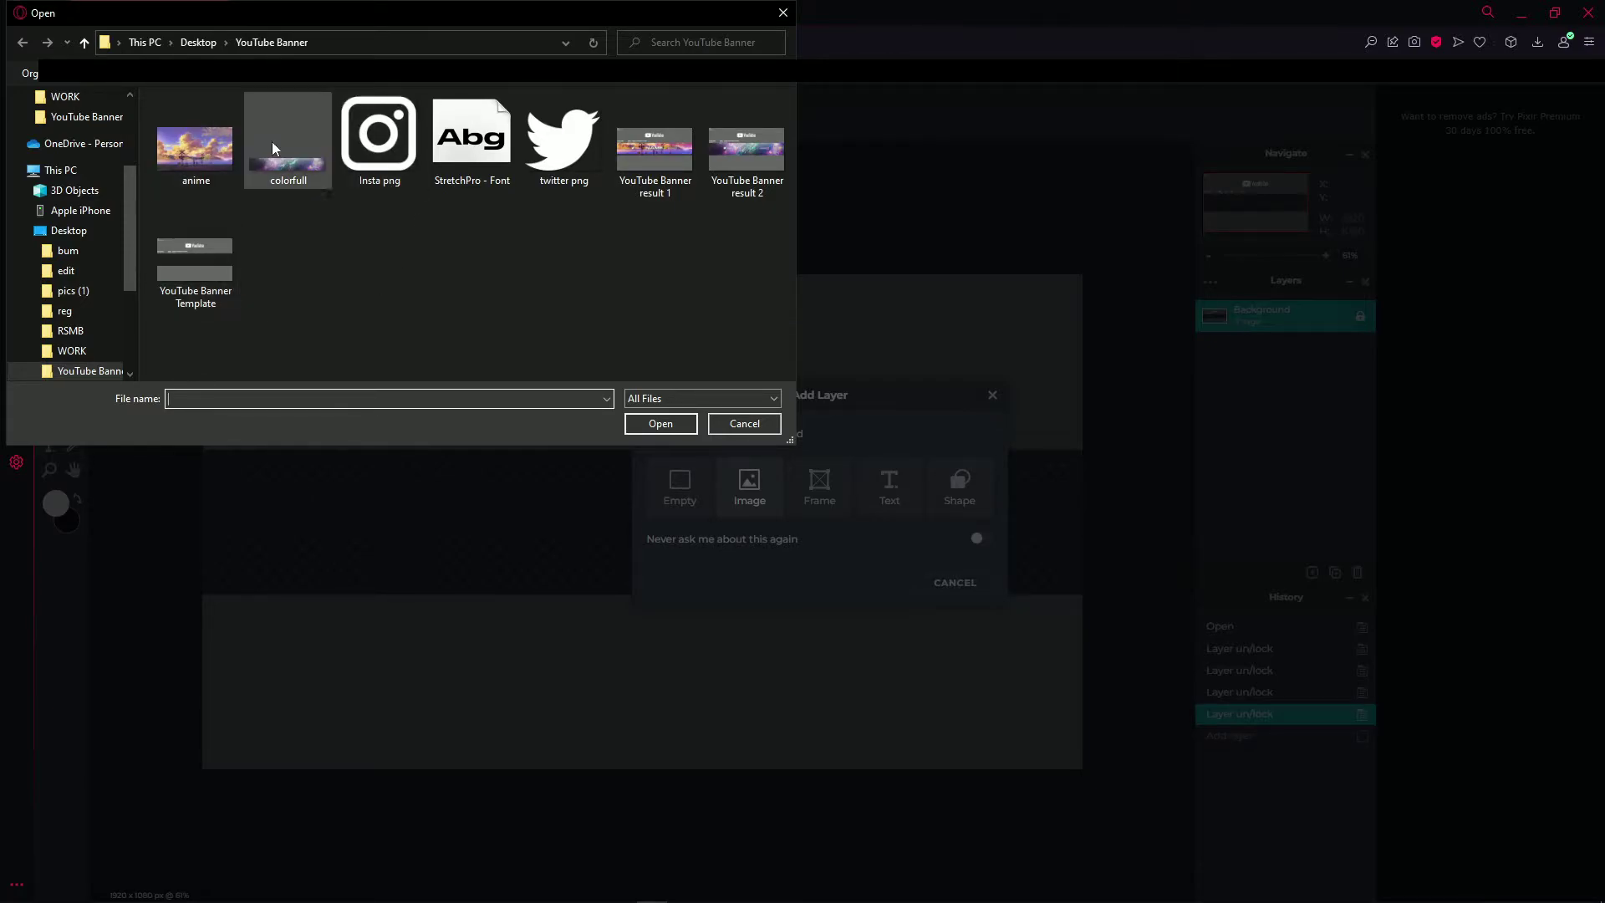
left_click(189, 152)
left_click(660, 424)
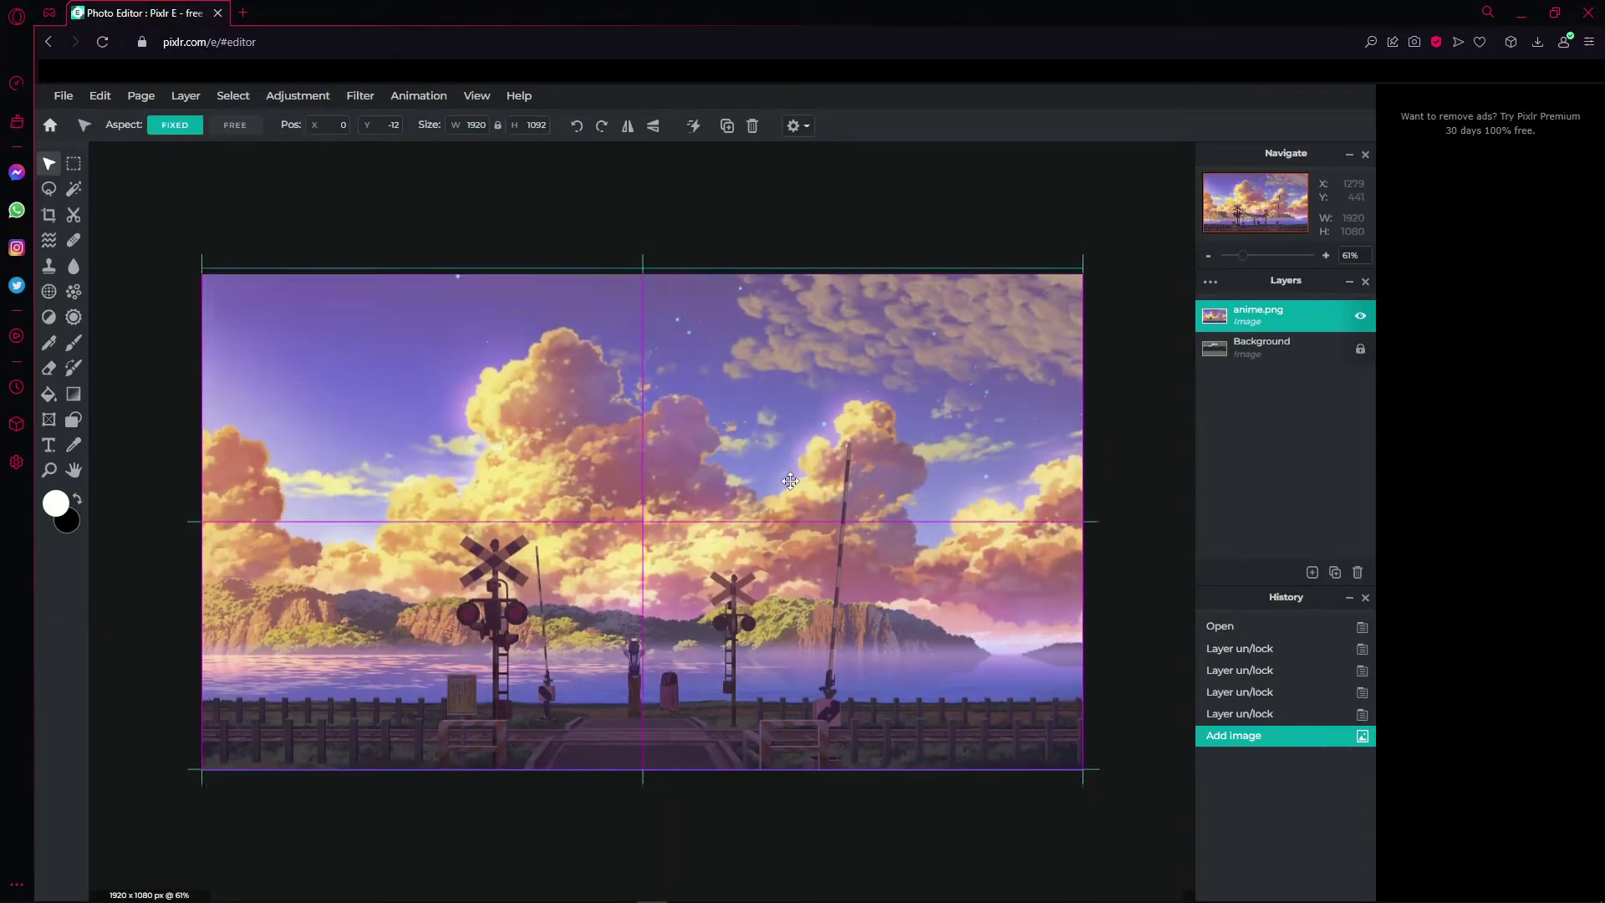
Place the template layer above anime.png and move the landscape over the template.
left_click(1252, 348)
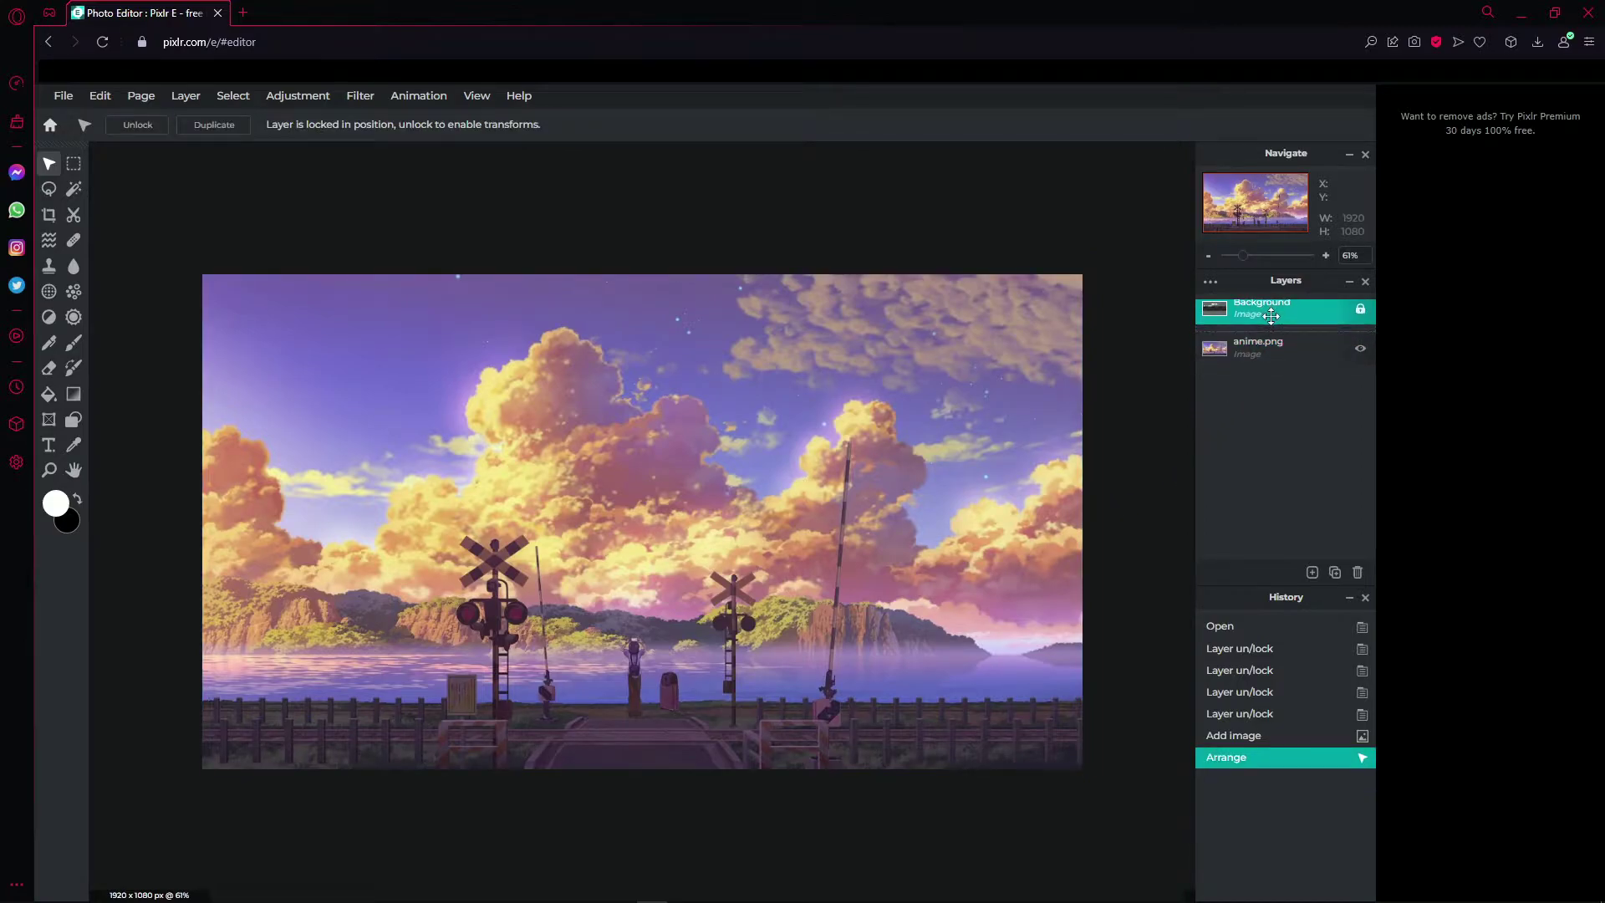
mouse_move(1278, 362)
left_mouse_down()
mouse_move(1279, 317)
mouse_move(1290, 348)
left_mouse_up()
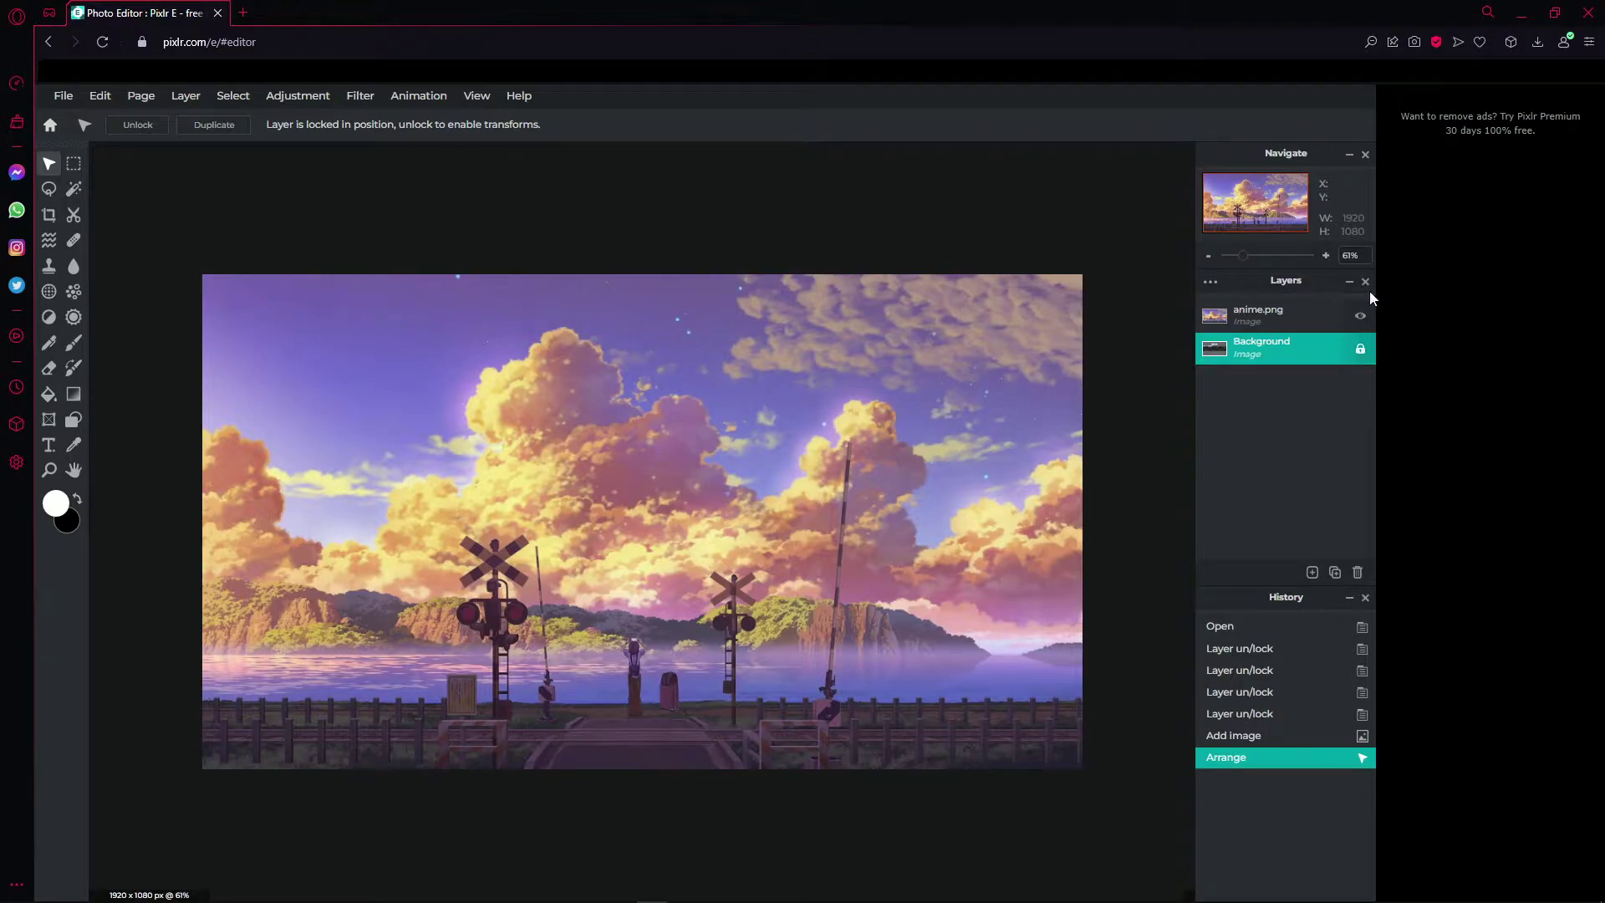
left_click(1259, 321)
left_click_drag(895, 364, 1322, 544)
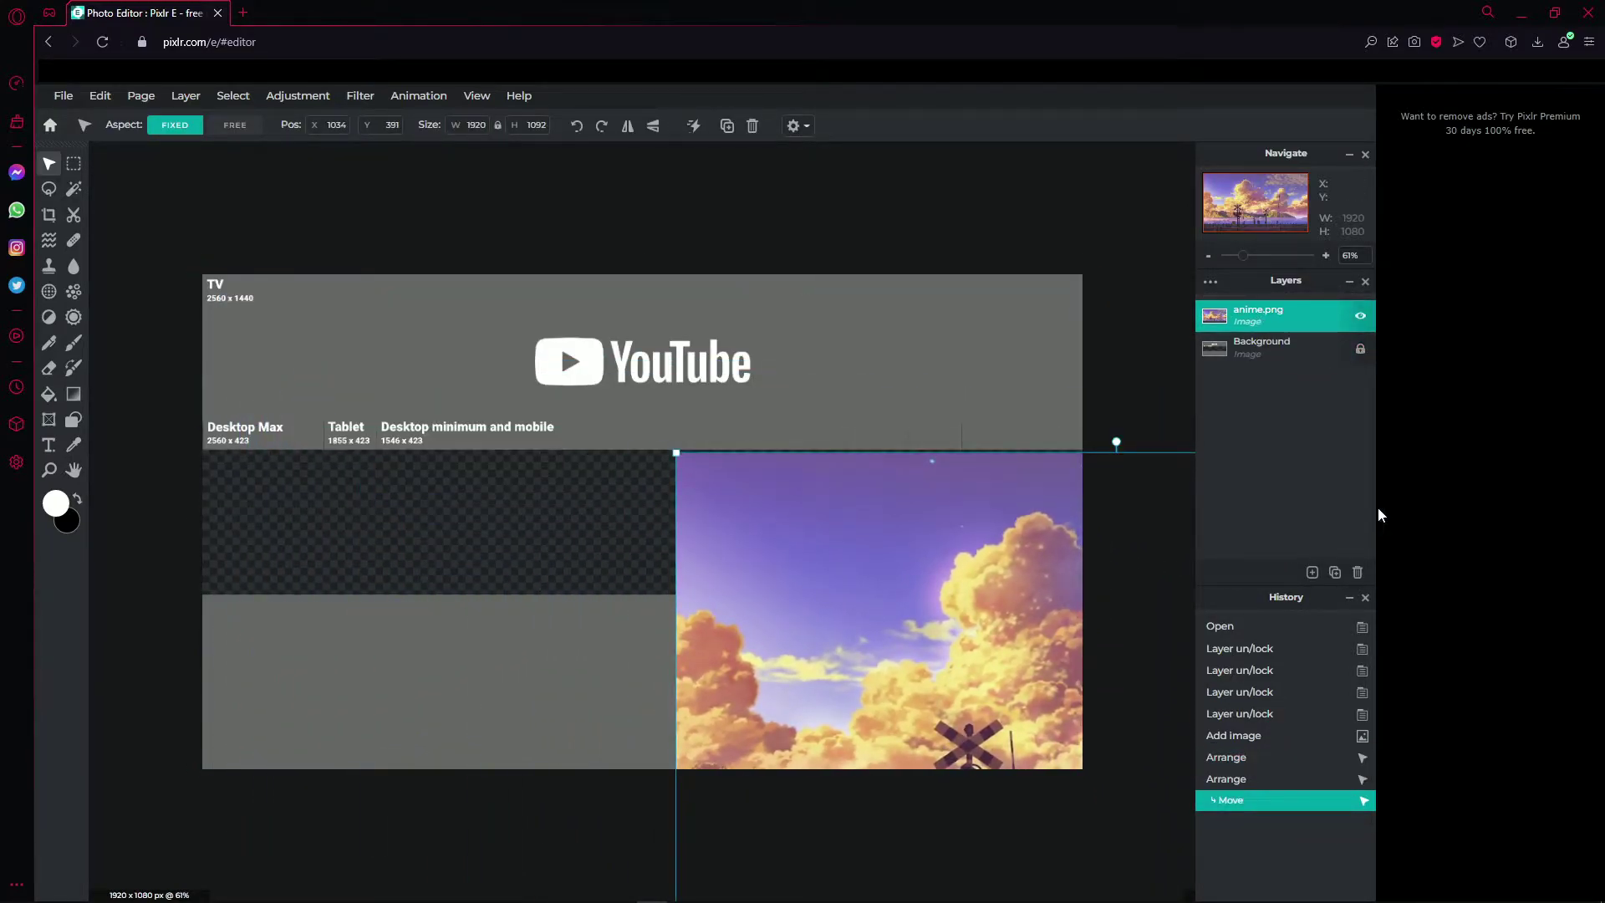
left_click_drag(1309, 351, 1301, 311)
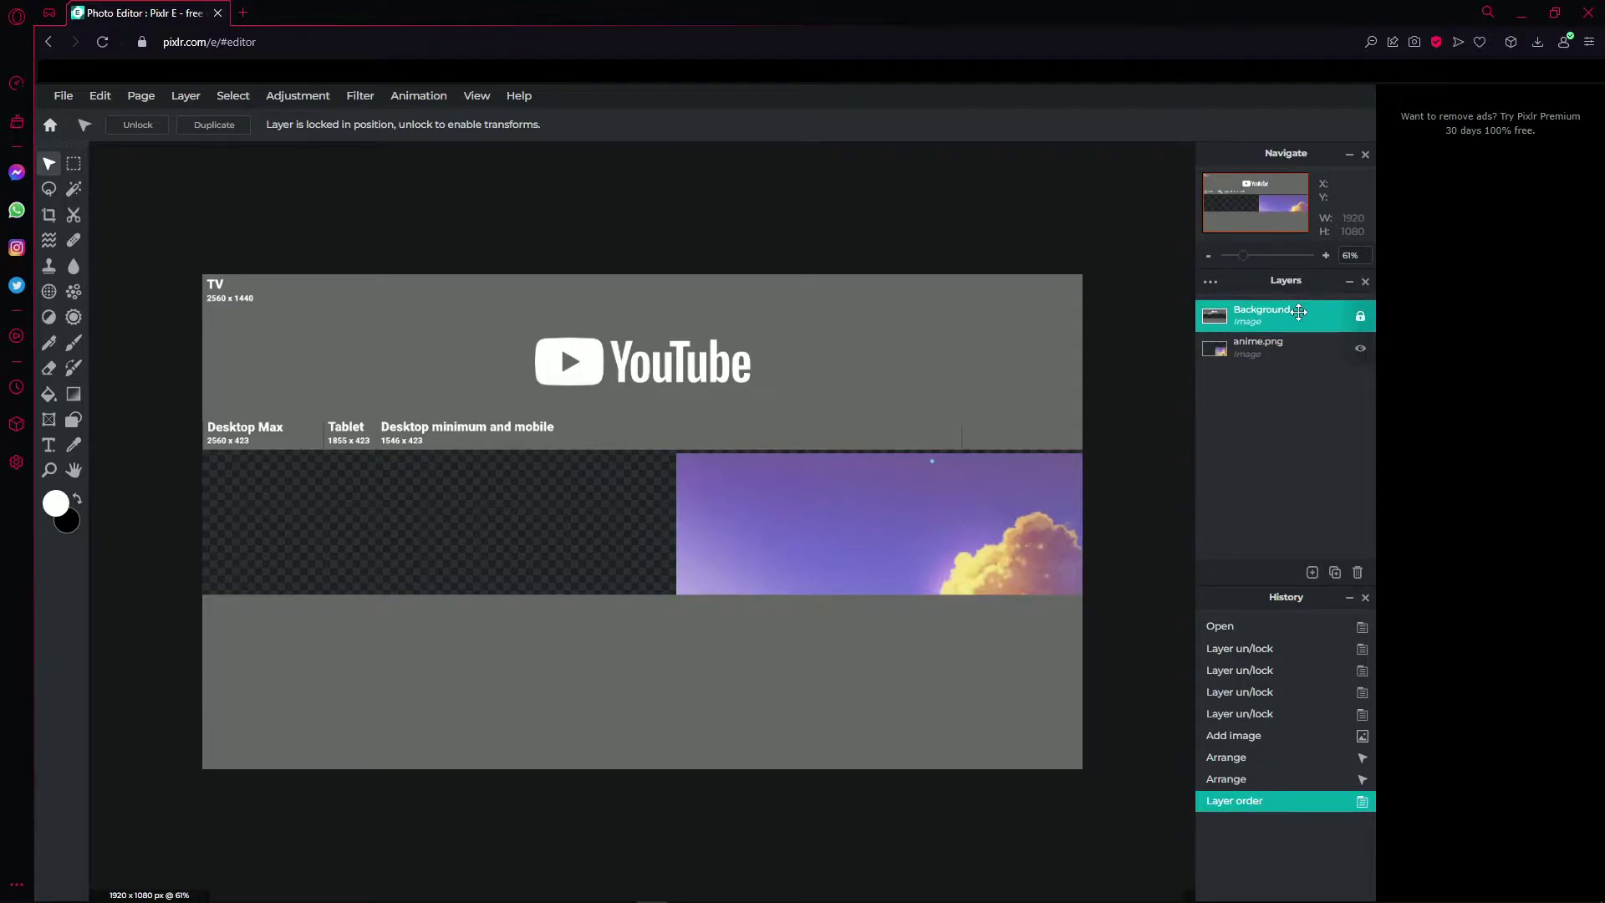
Resize the anime landscape to about 1907x1085 and position it to fill the banner strip.
left_click_drag(1063, 458, 562, 209)
left_click_drag(1055, 707, 788, 553)
left_click_drag(743, 504, 826, 514)
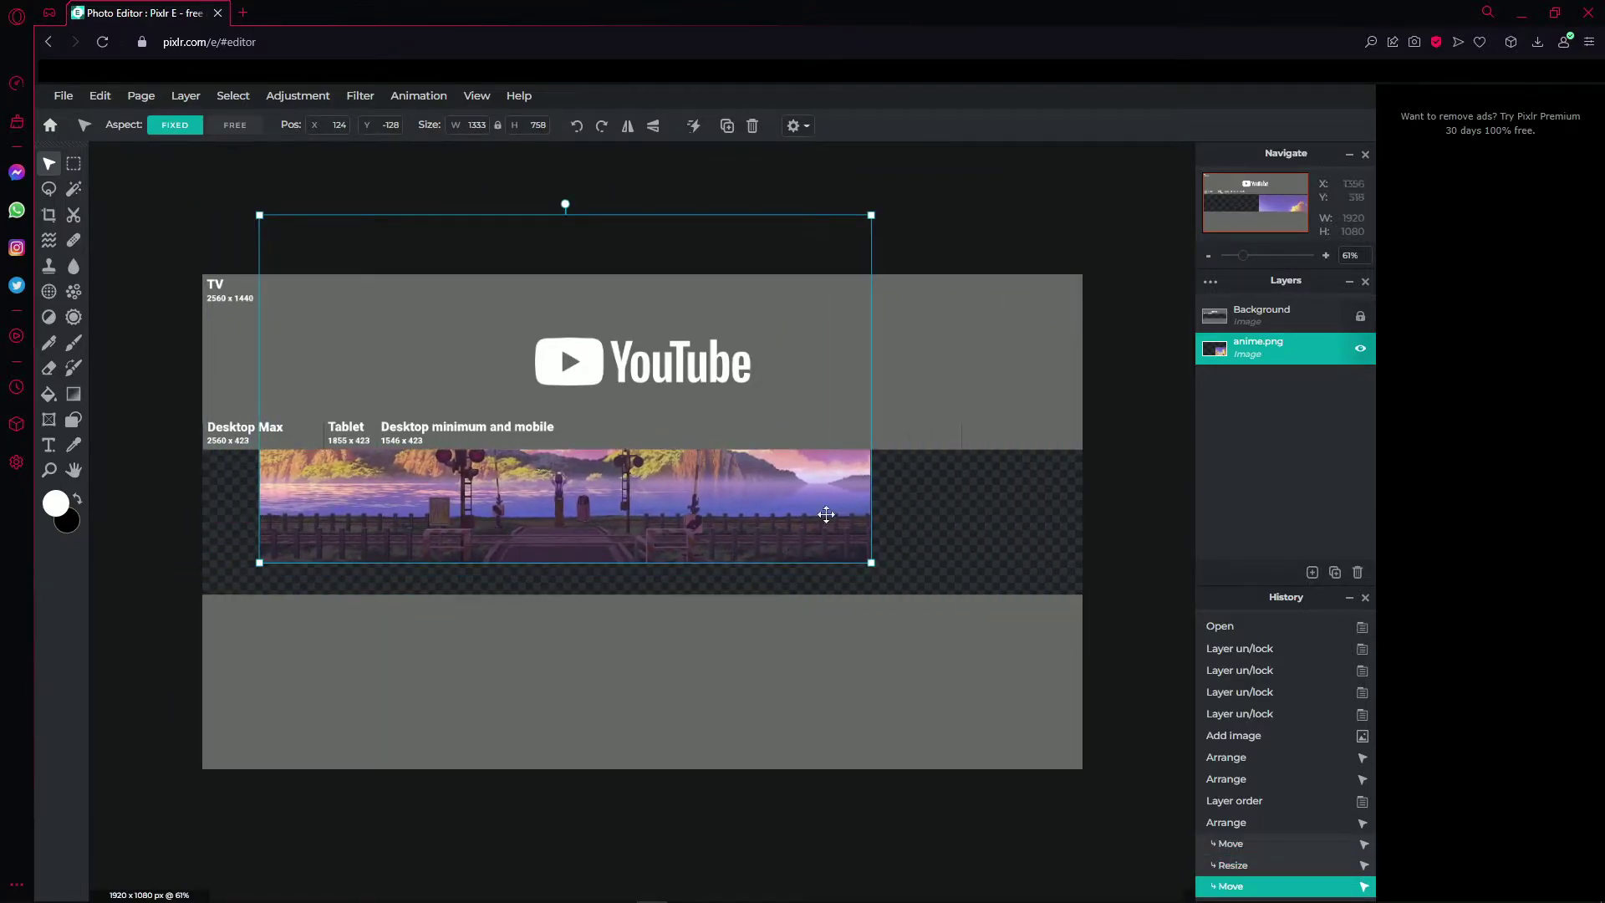
left_click_drag(872, 567, 1166, 730)
left_click_drag(1062, 602, 985, 597)
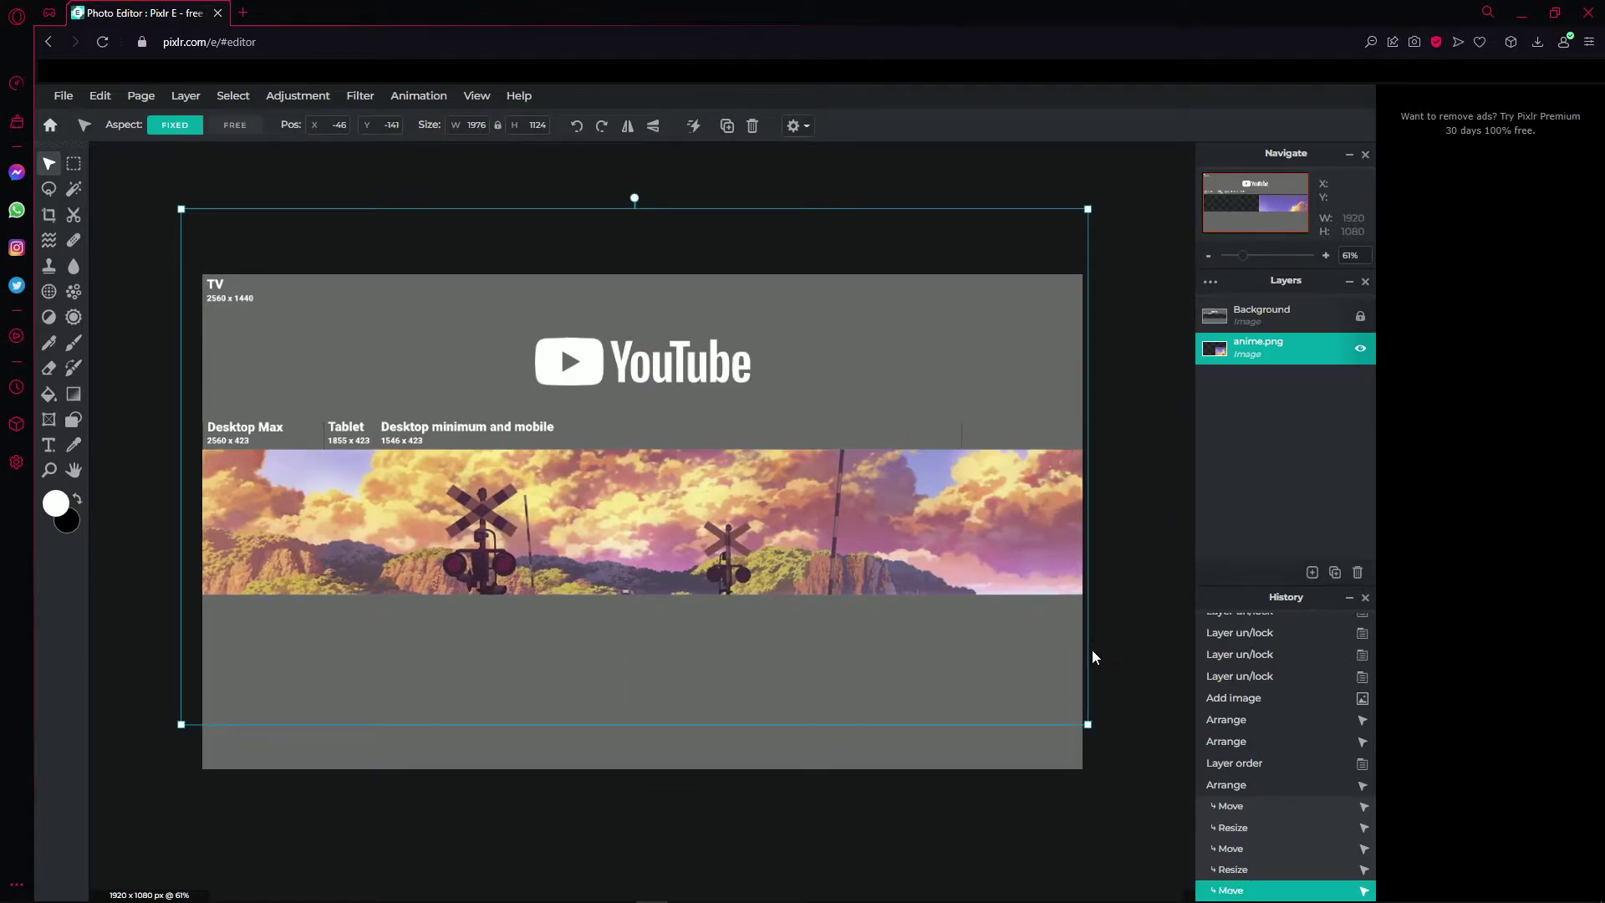
left_click_drag(1083, 720, 1053, 703)
left_click_drag(882, 560, 912, 491)
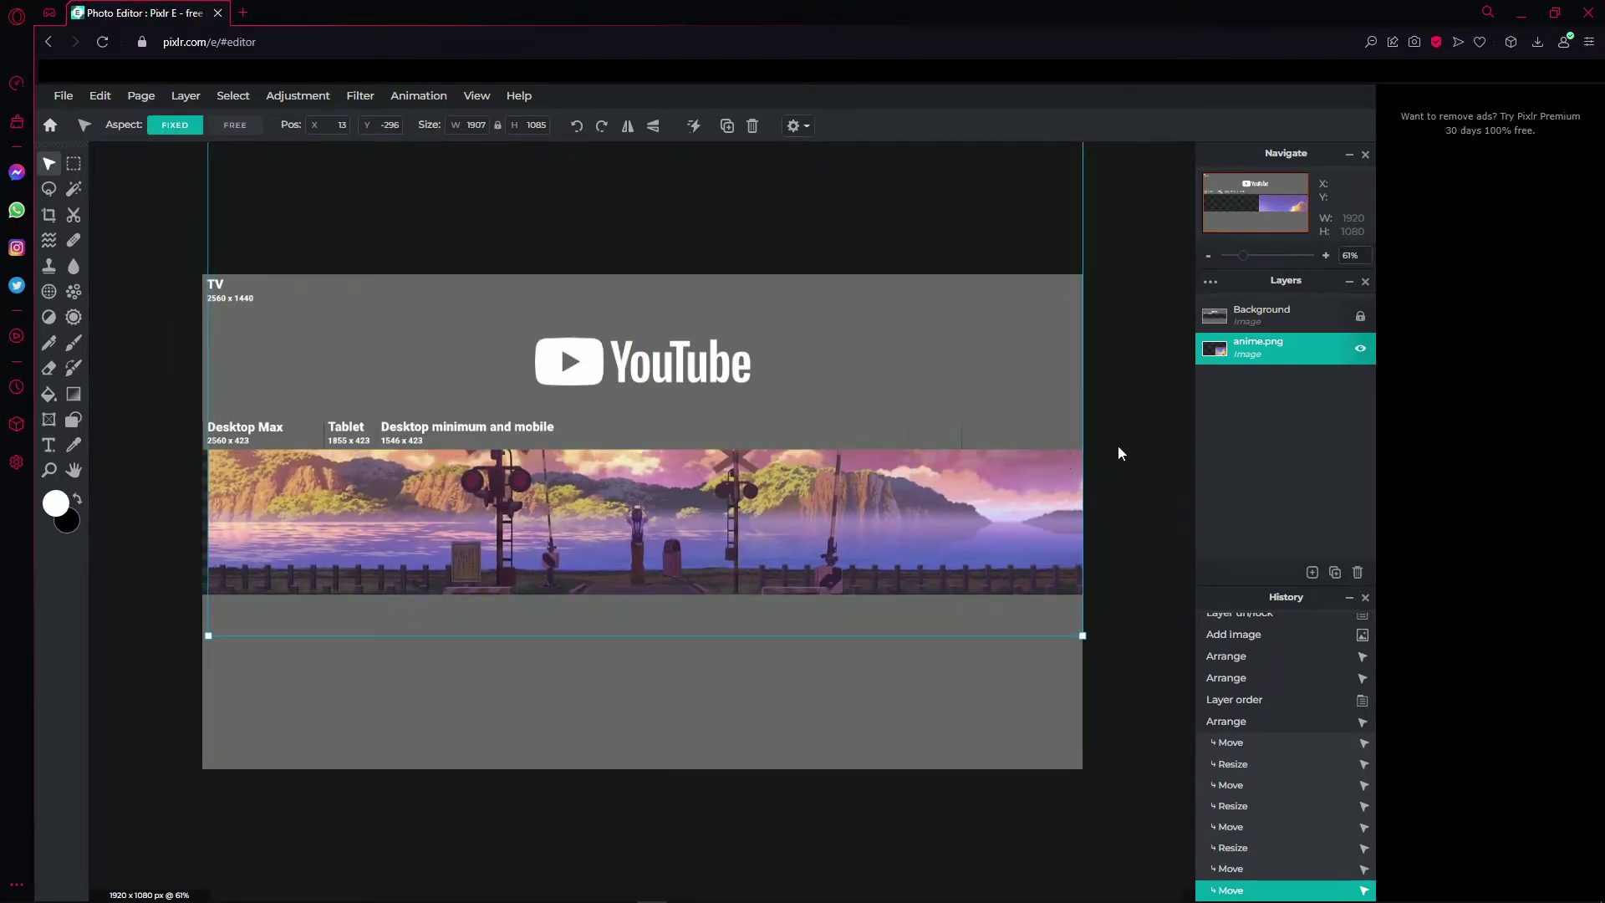
Lock the anime.png layer in place.
left_click(1136, 471)
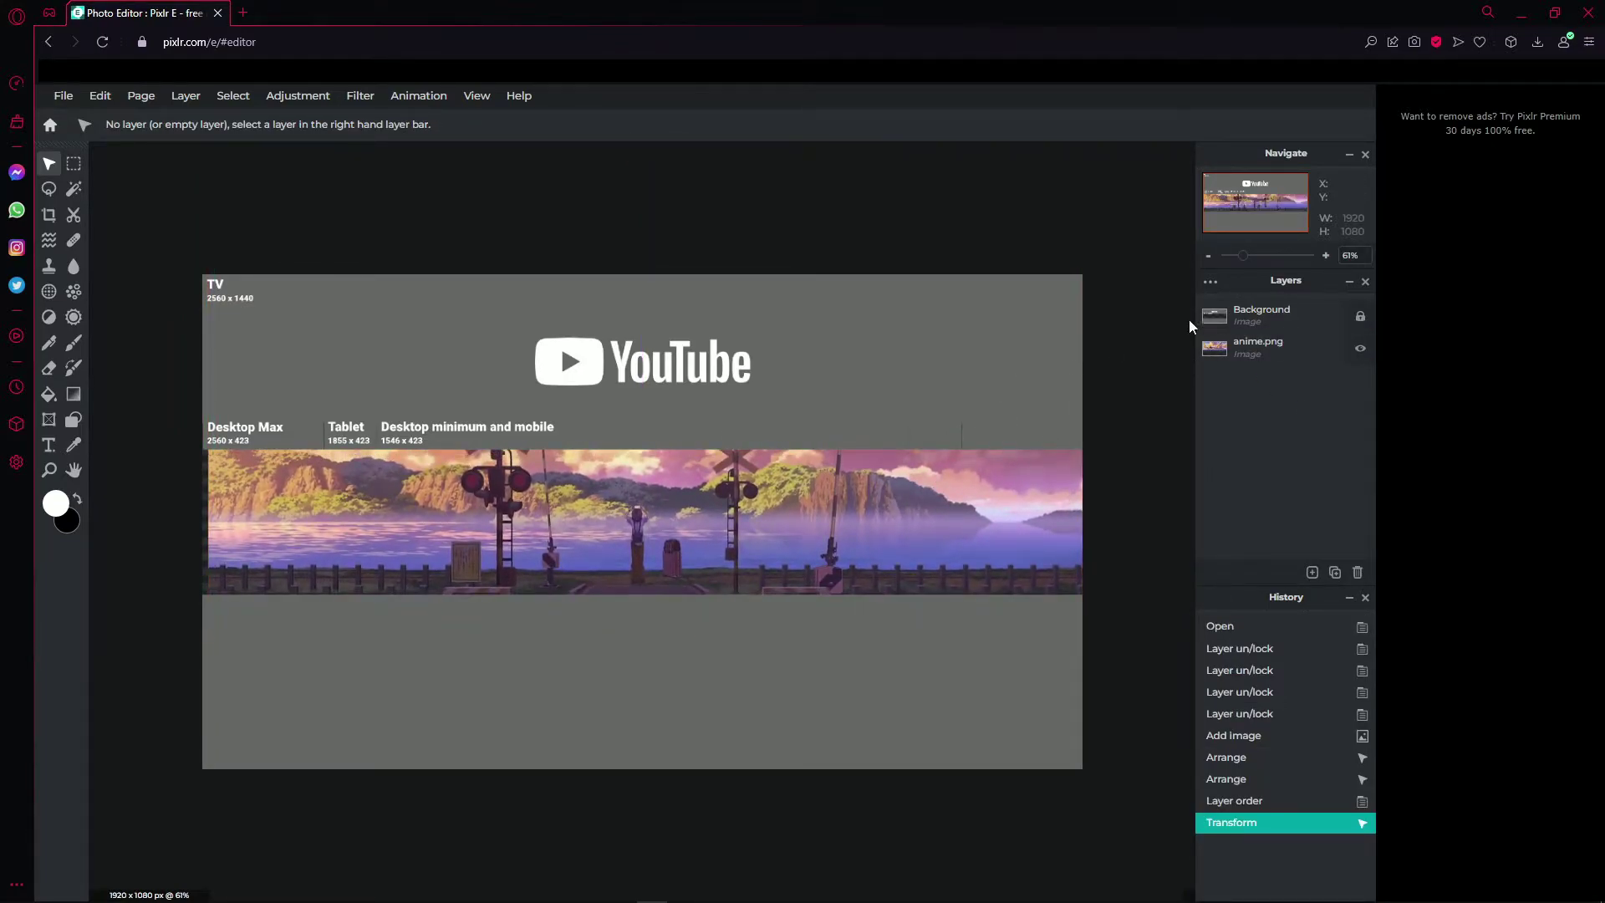
double_click(1298, 343)
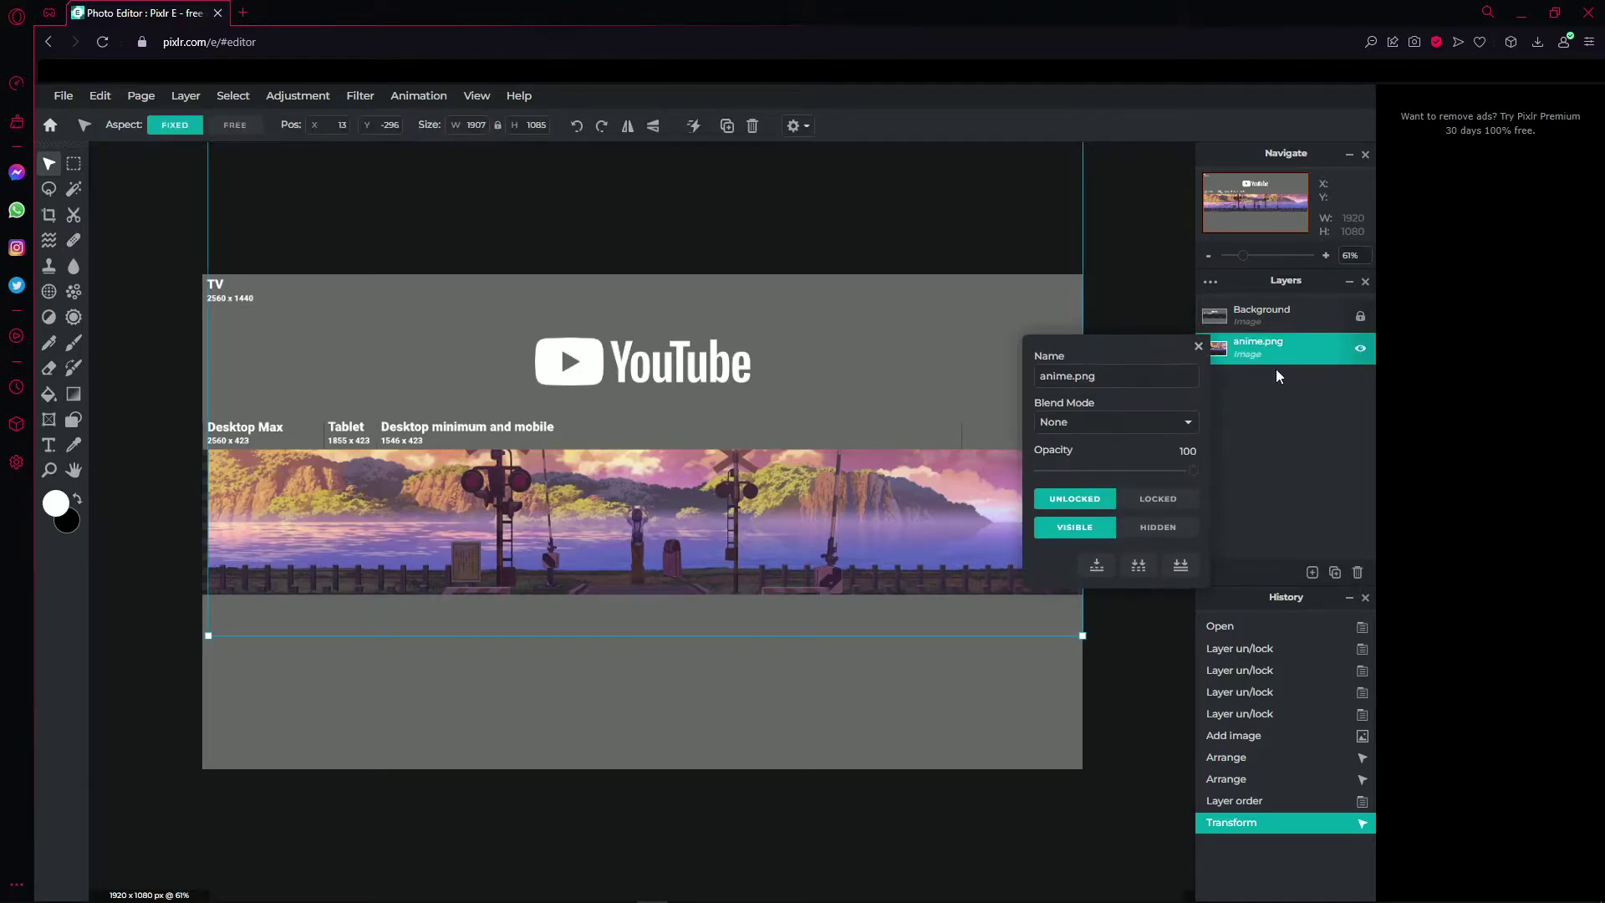
left_click(1140, 500)
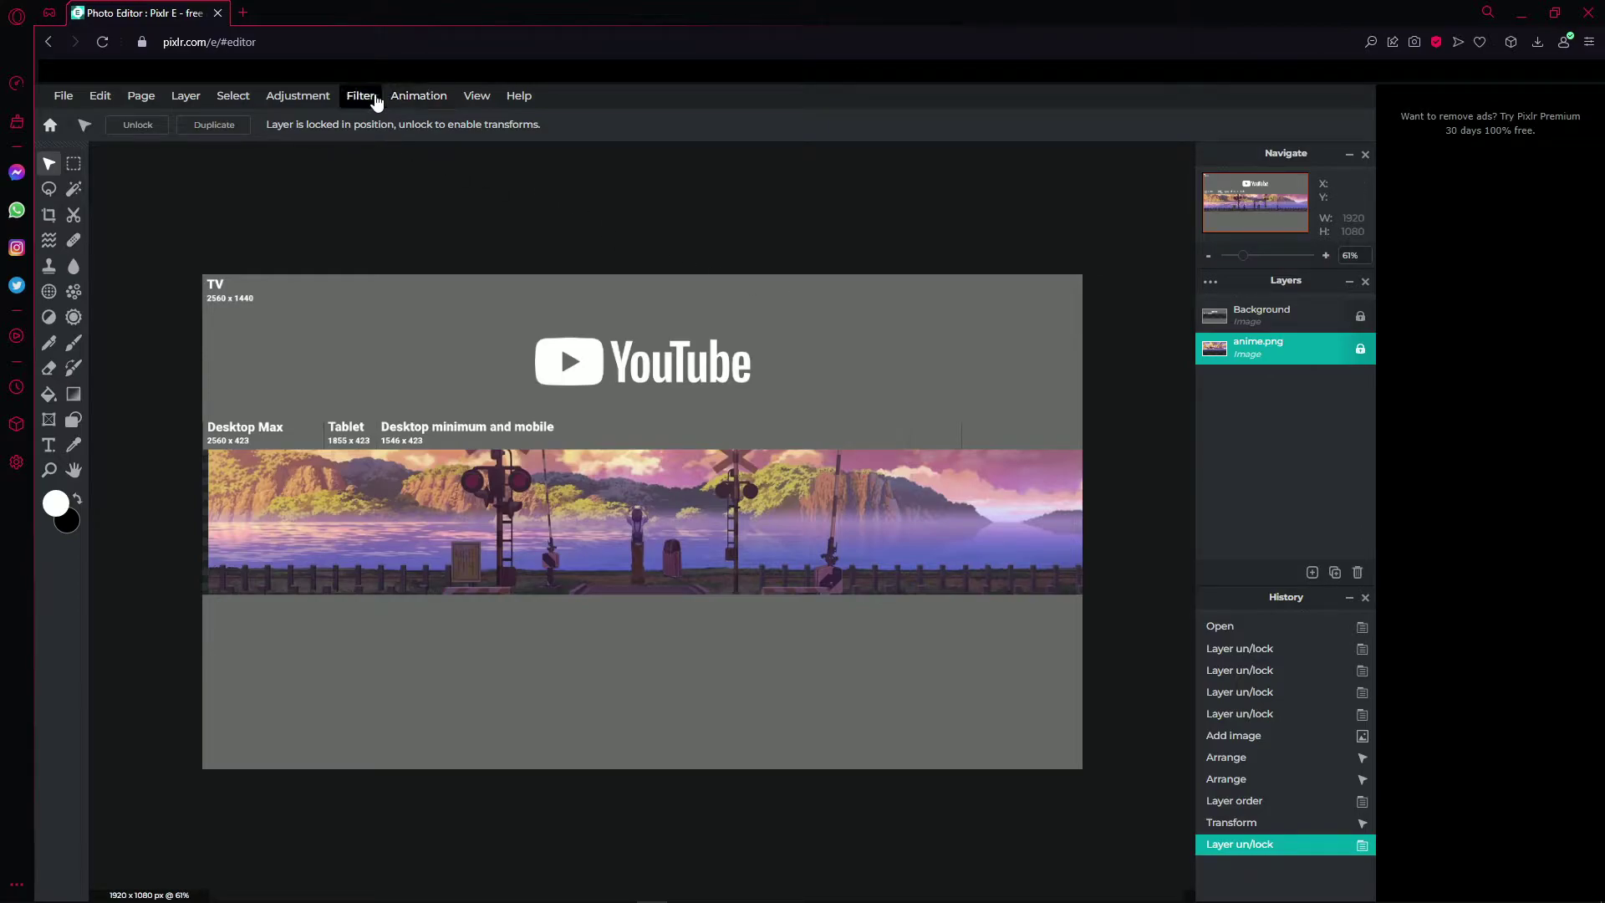
Apply a Blur filter with amount 10 to the landscape.
left_click(360, 95)
left_click(361, 96)
left_click(360, 95)
left_click(384, 144)
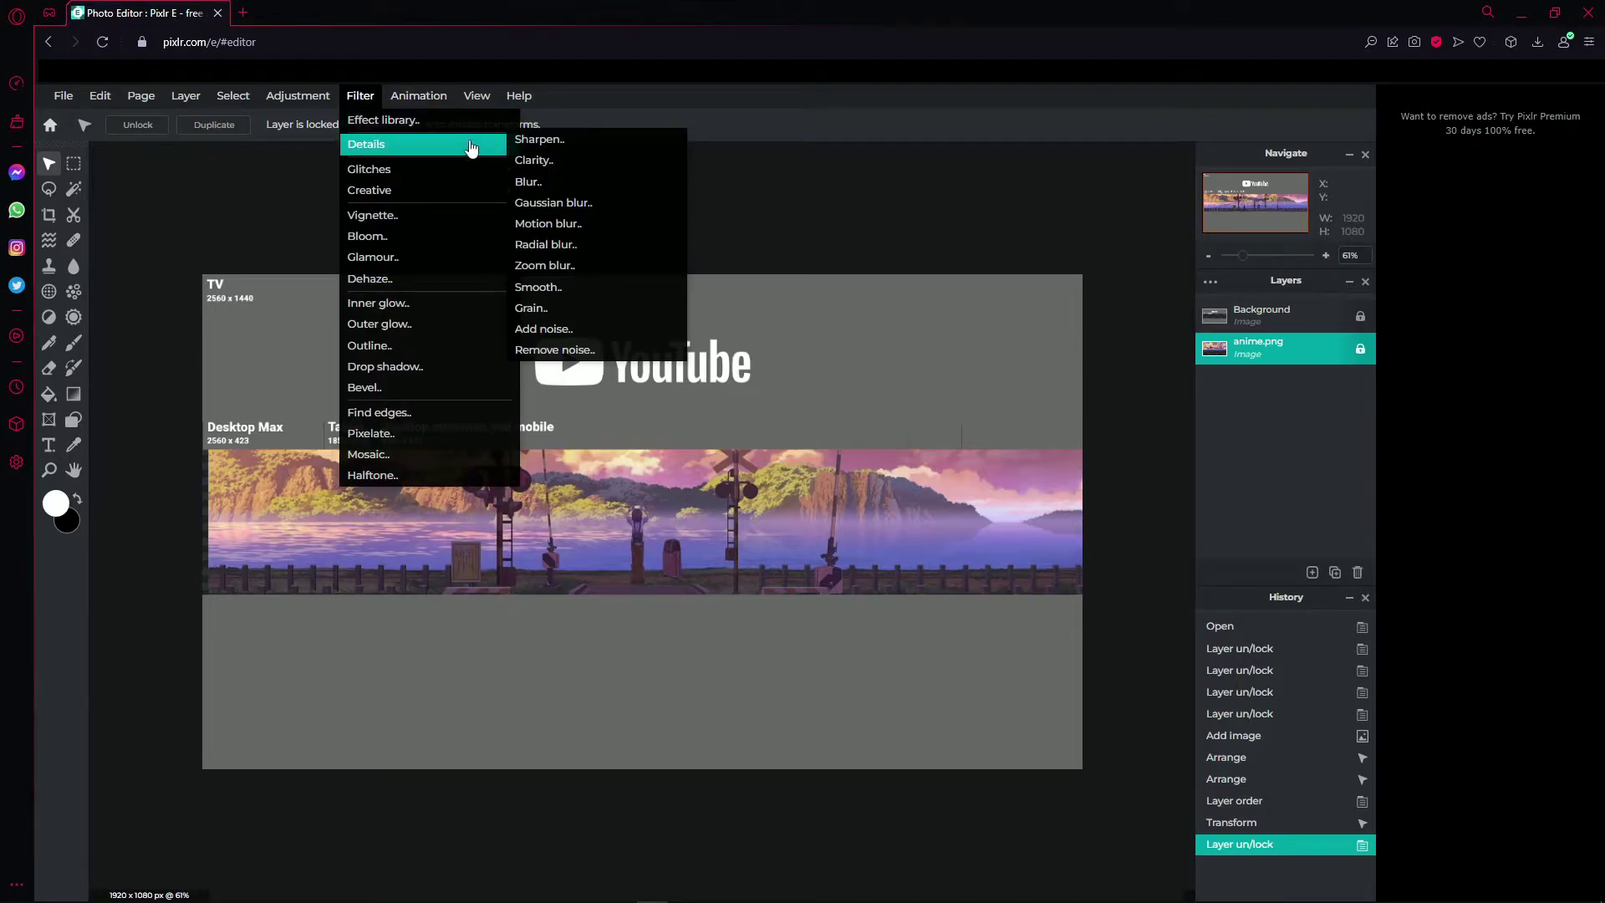
left_click(535, 182)
left_click(949, 497)
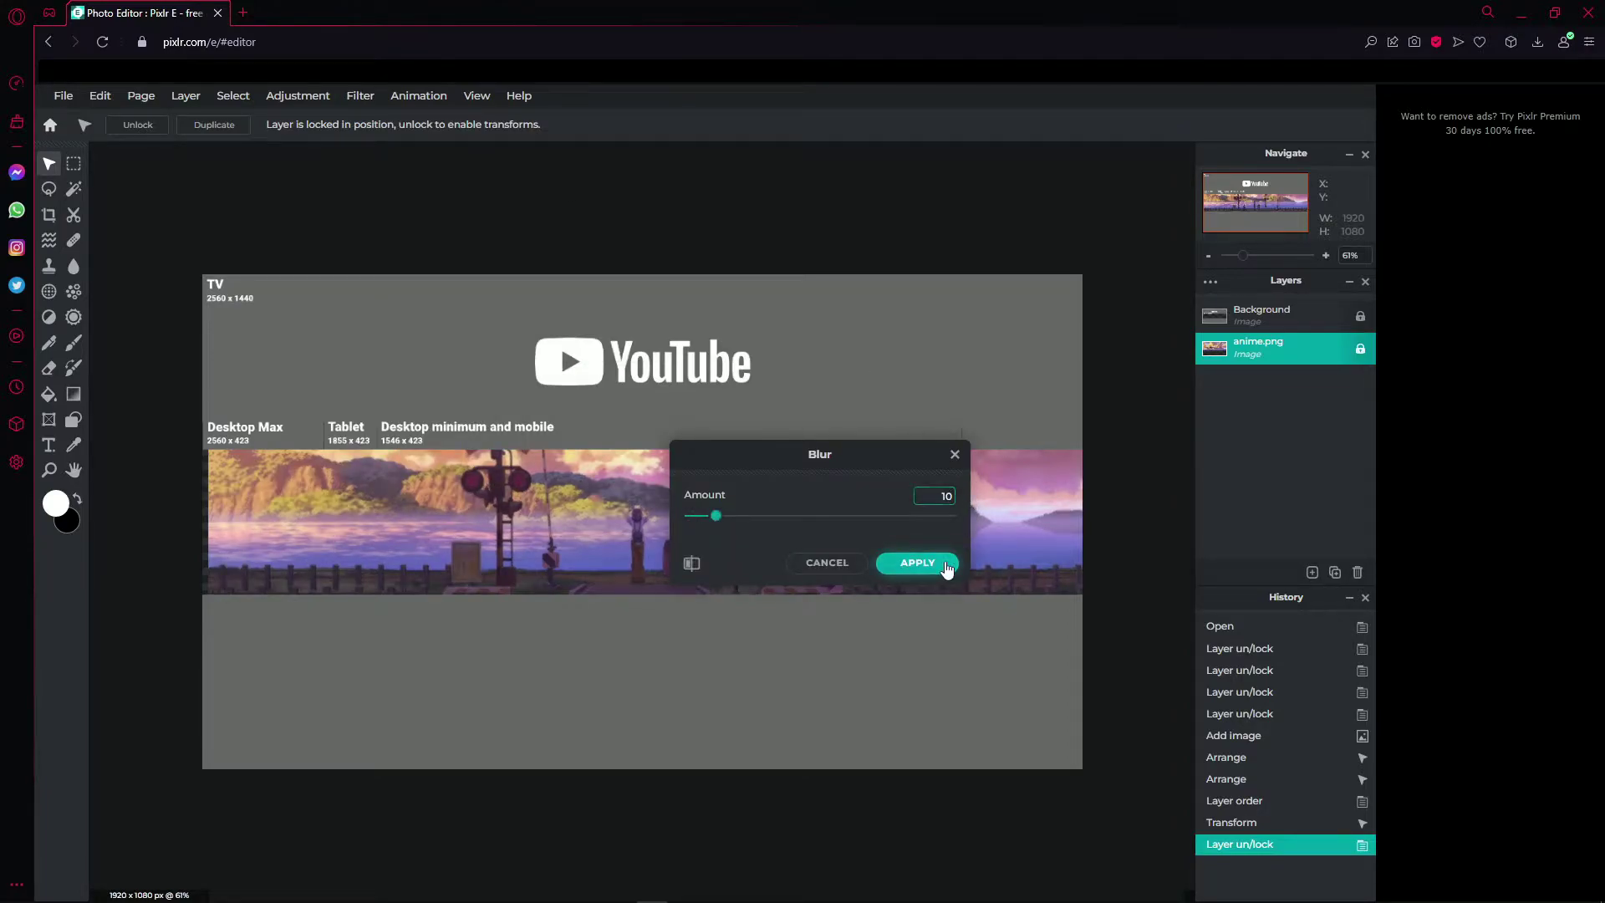
left_click(917, 563)
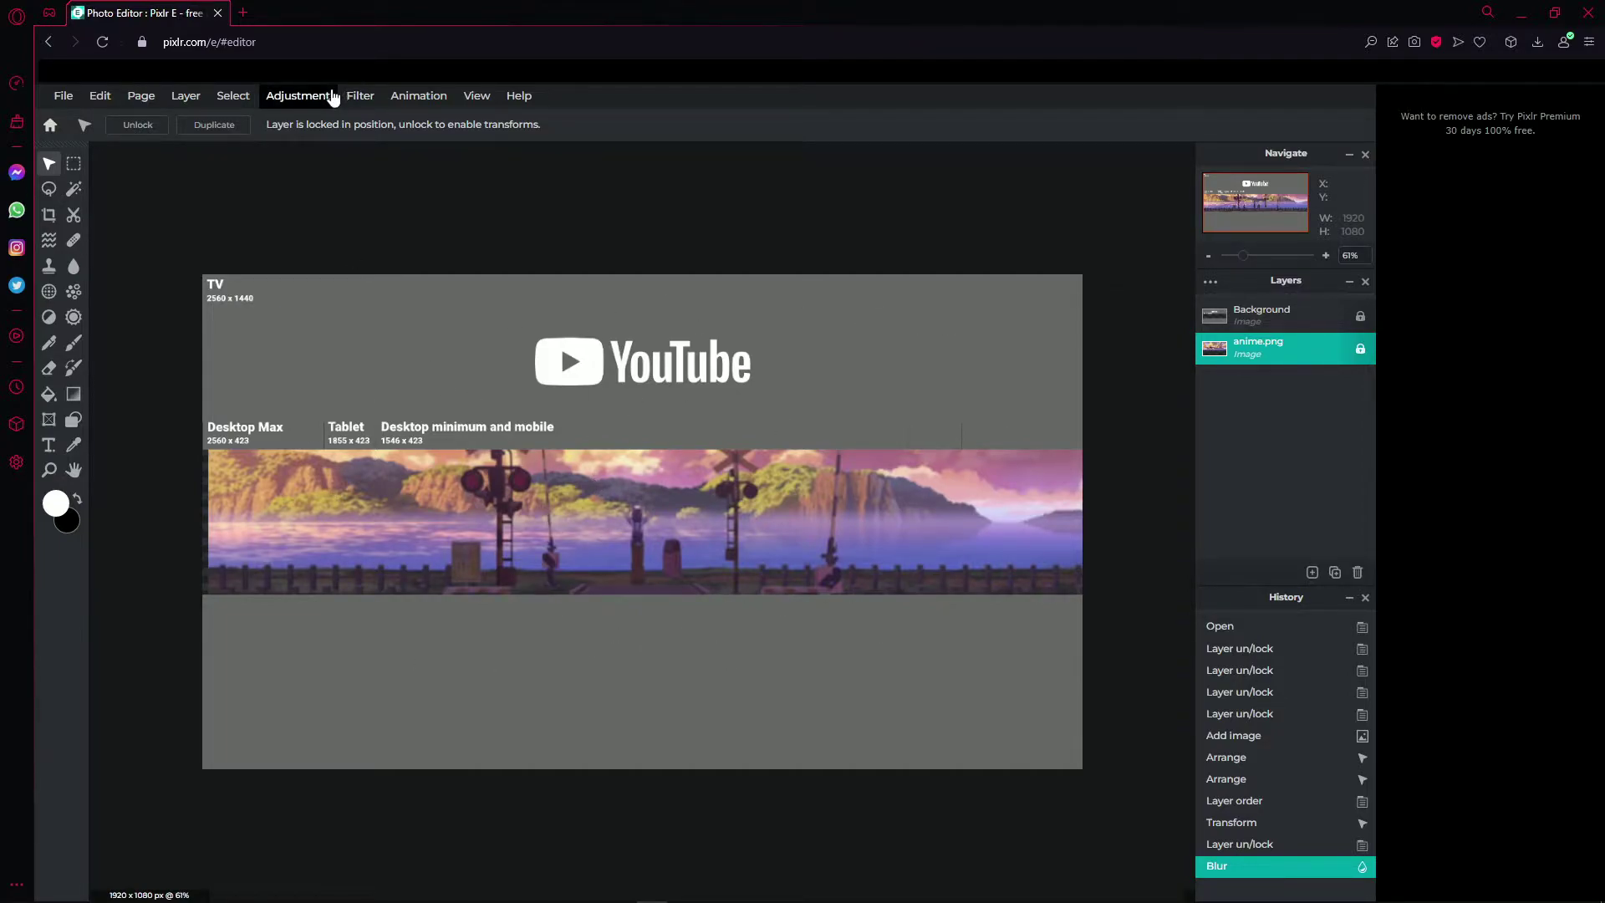
Apply the Clarity filter to the landscape with amount 21.
left_click(359, 97)
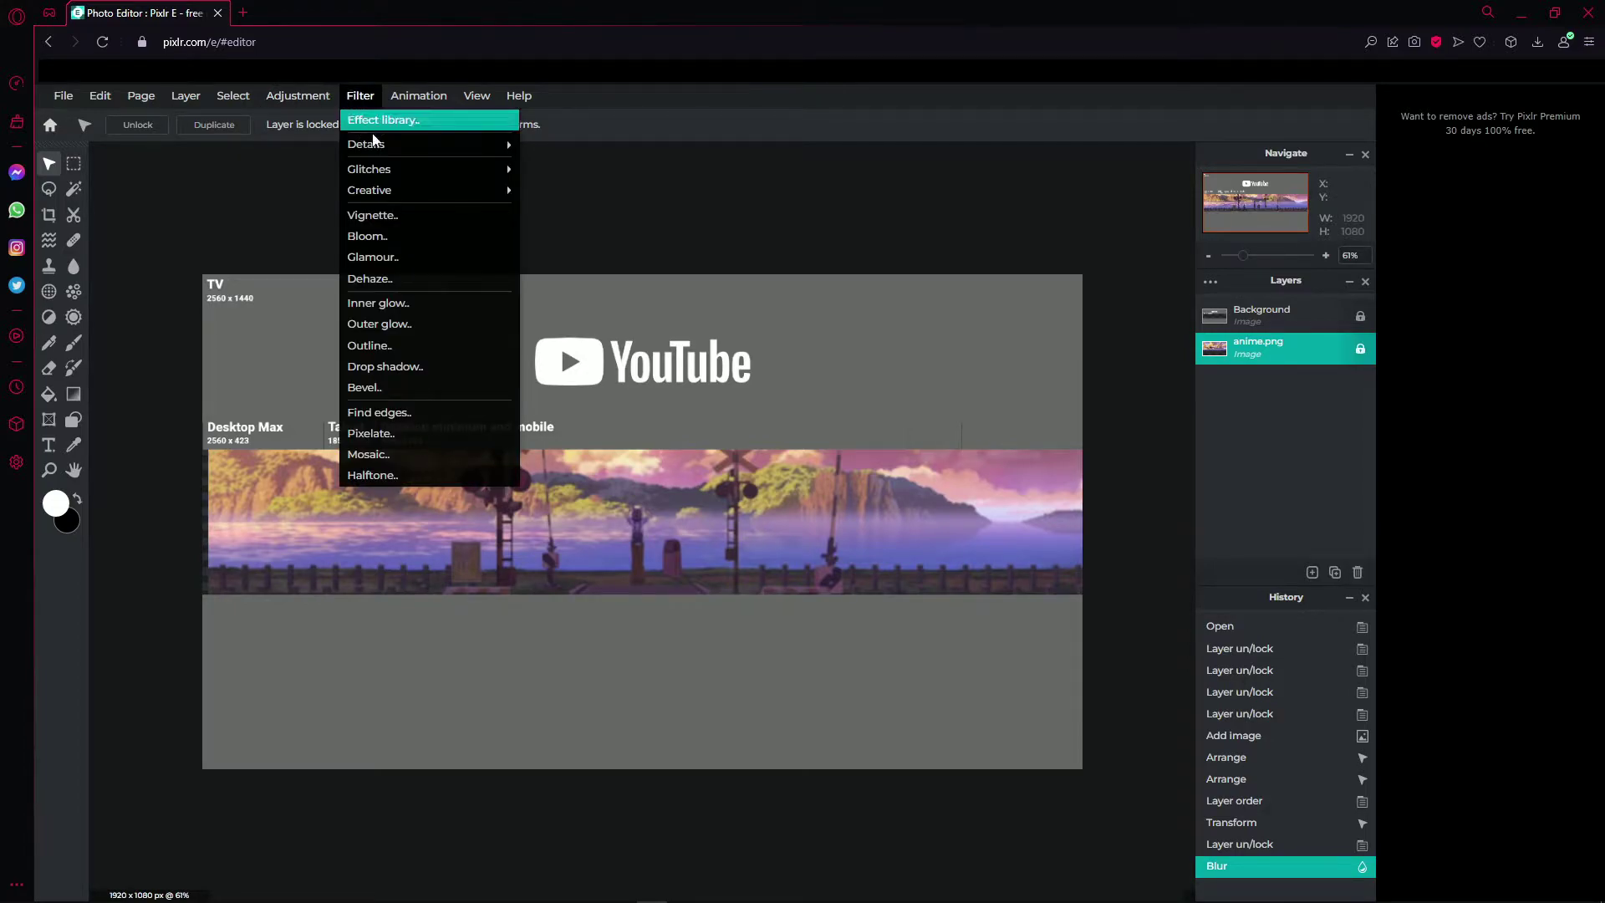
mouse_move(393, 149)
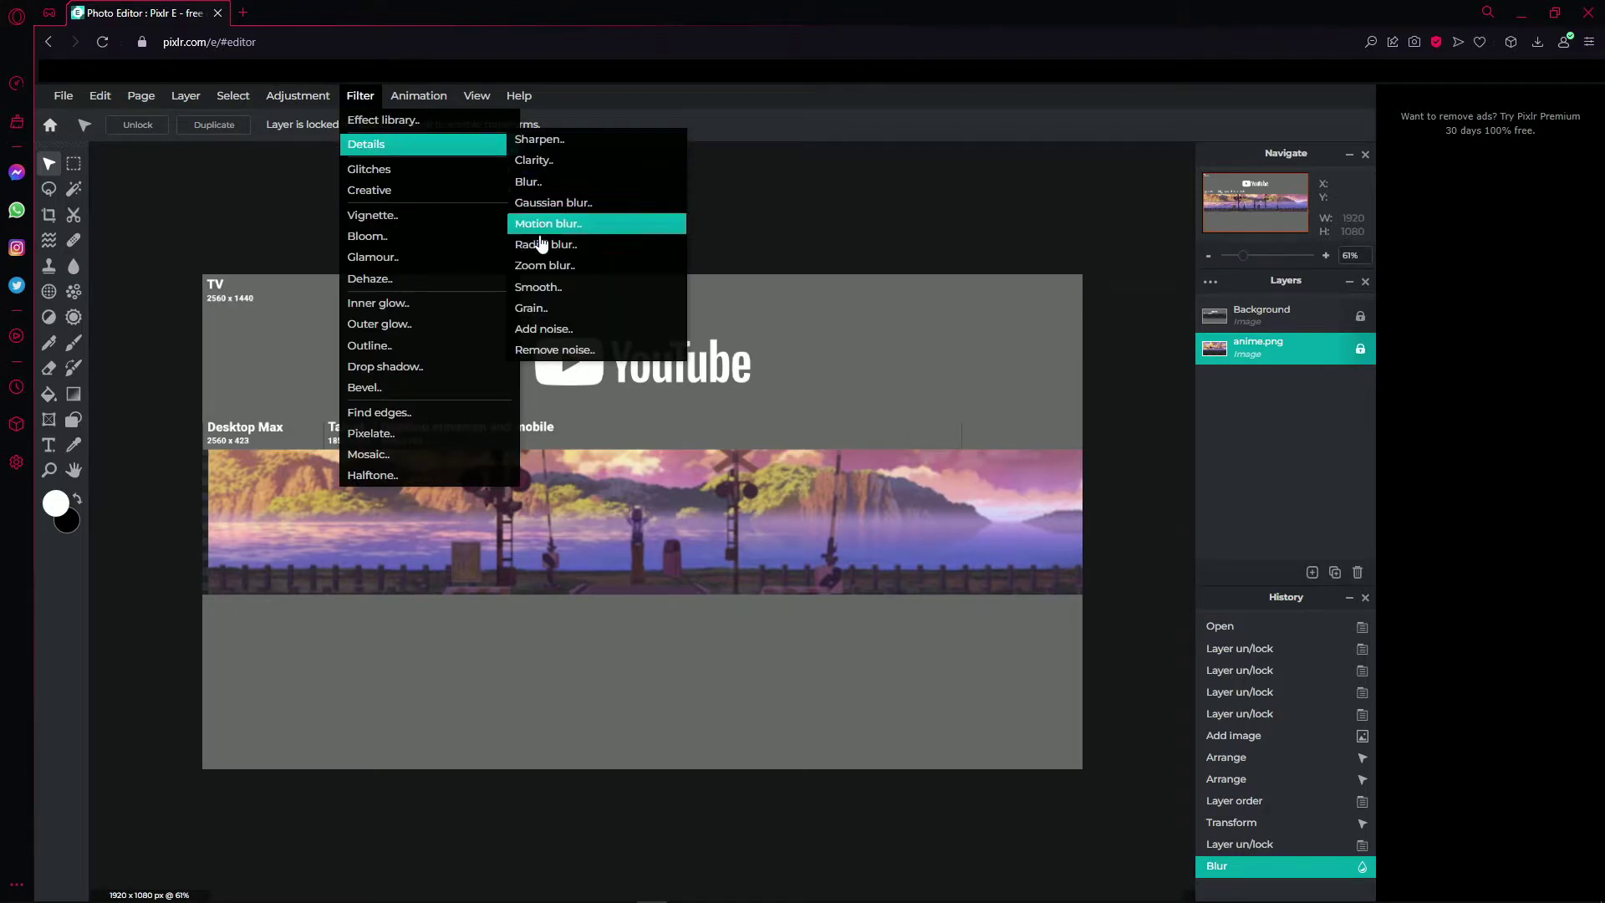
left_click(551, 160)
left_click_drag(802, 458, 809, 605)
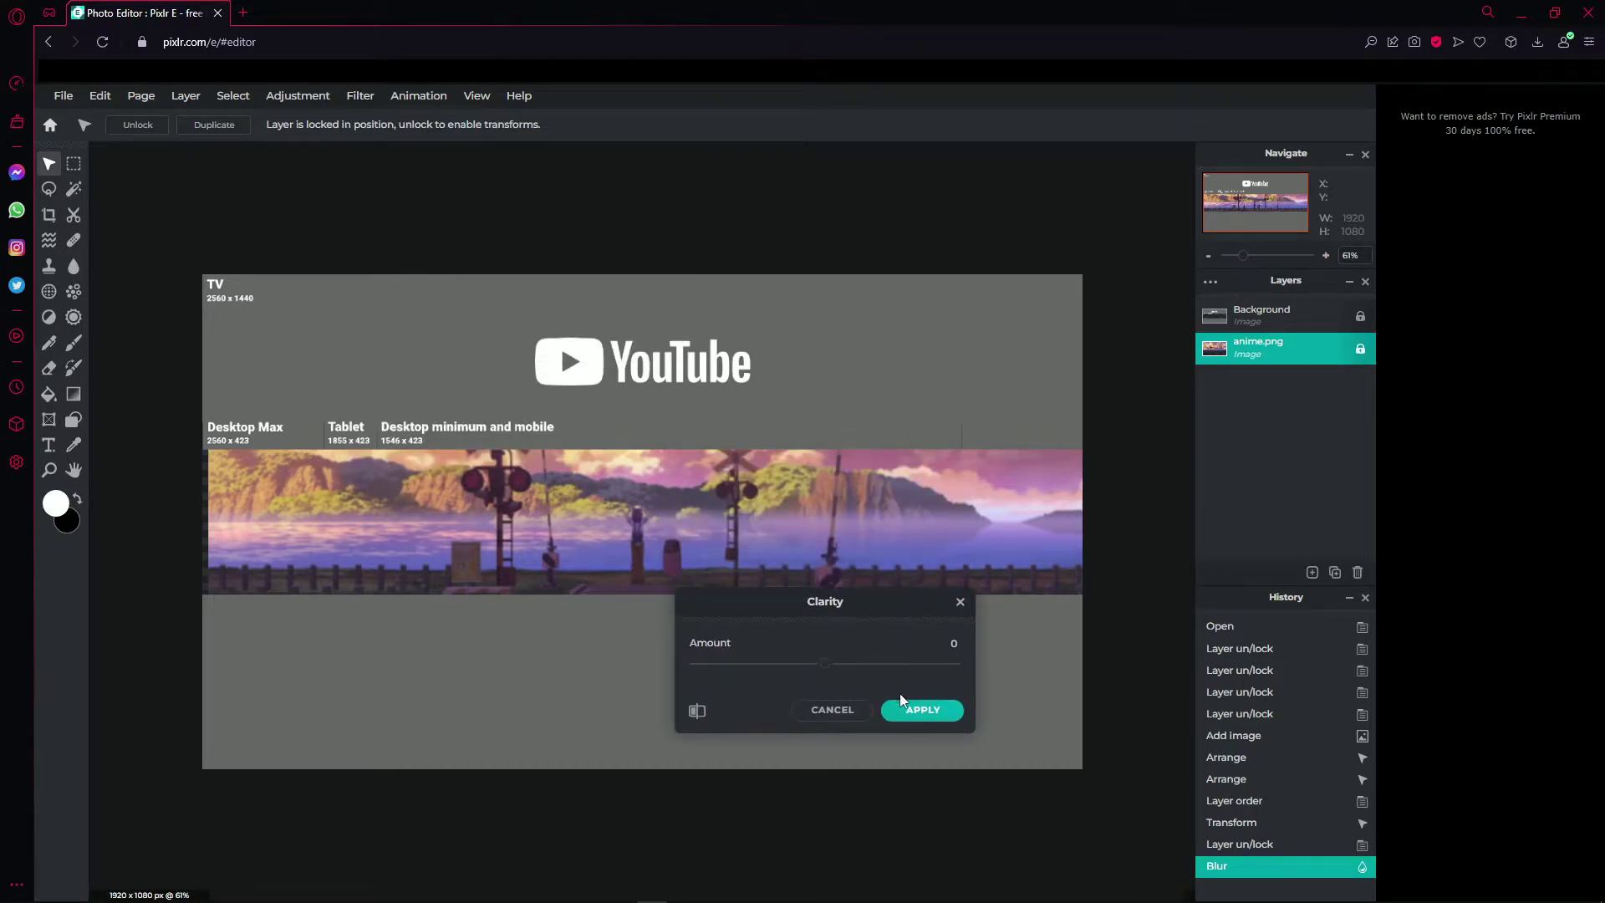
left_click_drag(826, 666, 1017, 662)
left_click_drag(861, 608, 882, 635)
left_click_drag(1027, 696, 925, 699)
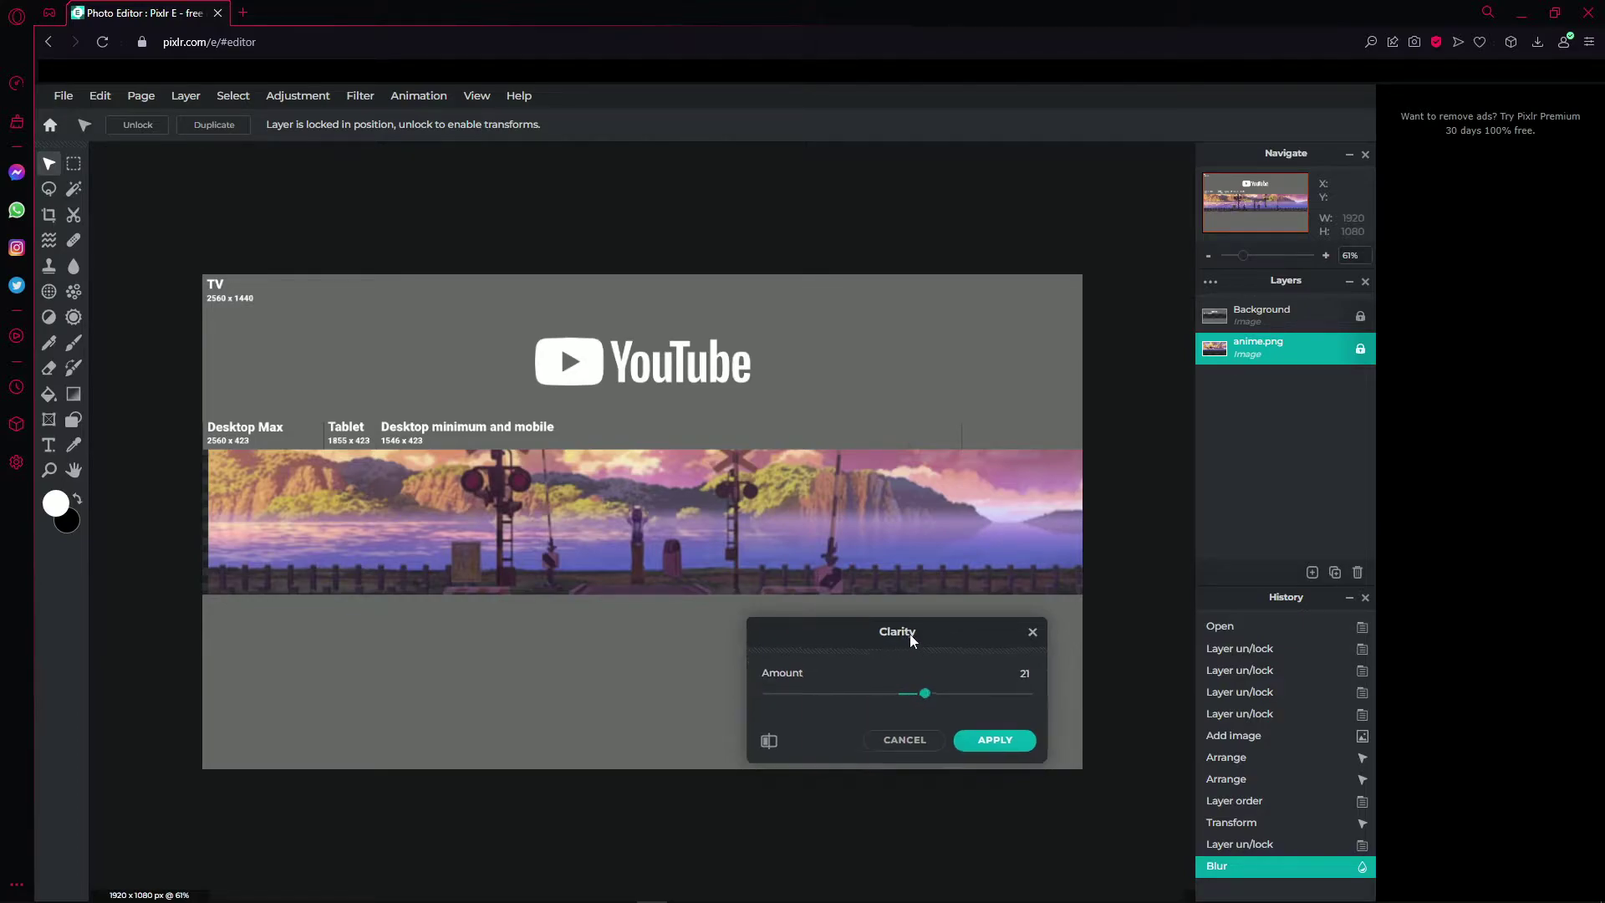
left_click_drag(911, 632, 997, 658)
left_click(1046, 763)
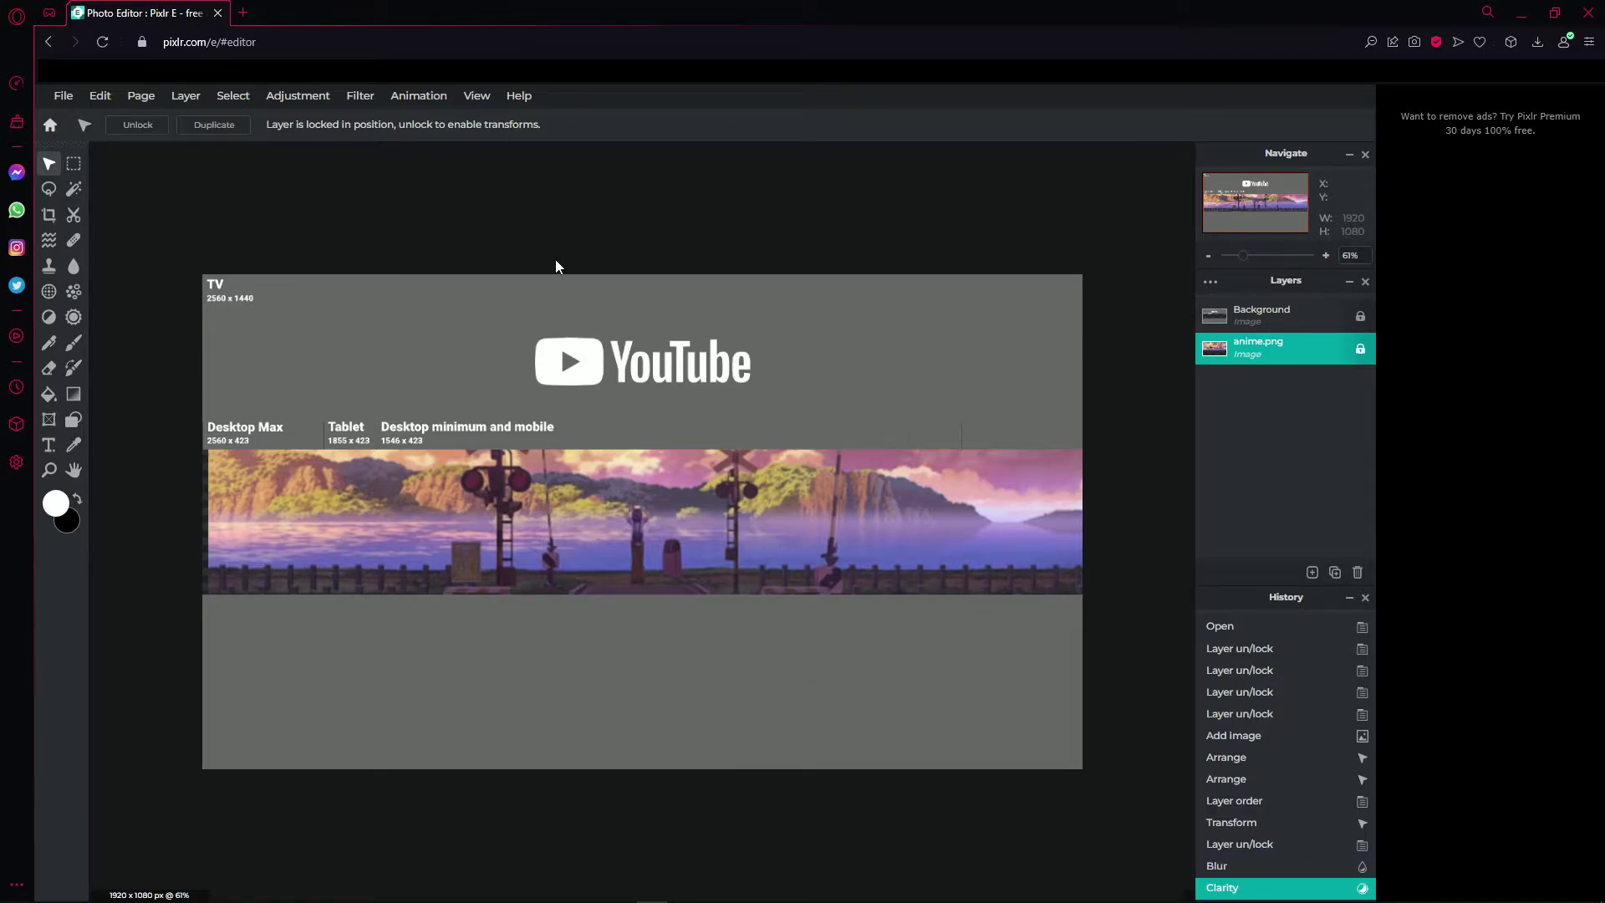
Set the landscape's Vibrance amount to 100 and apply it.
left_click(320, 105)
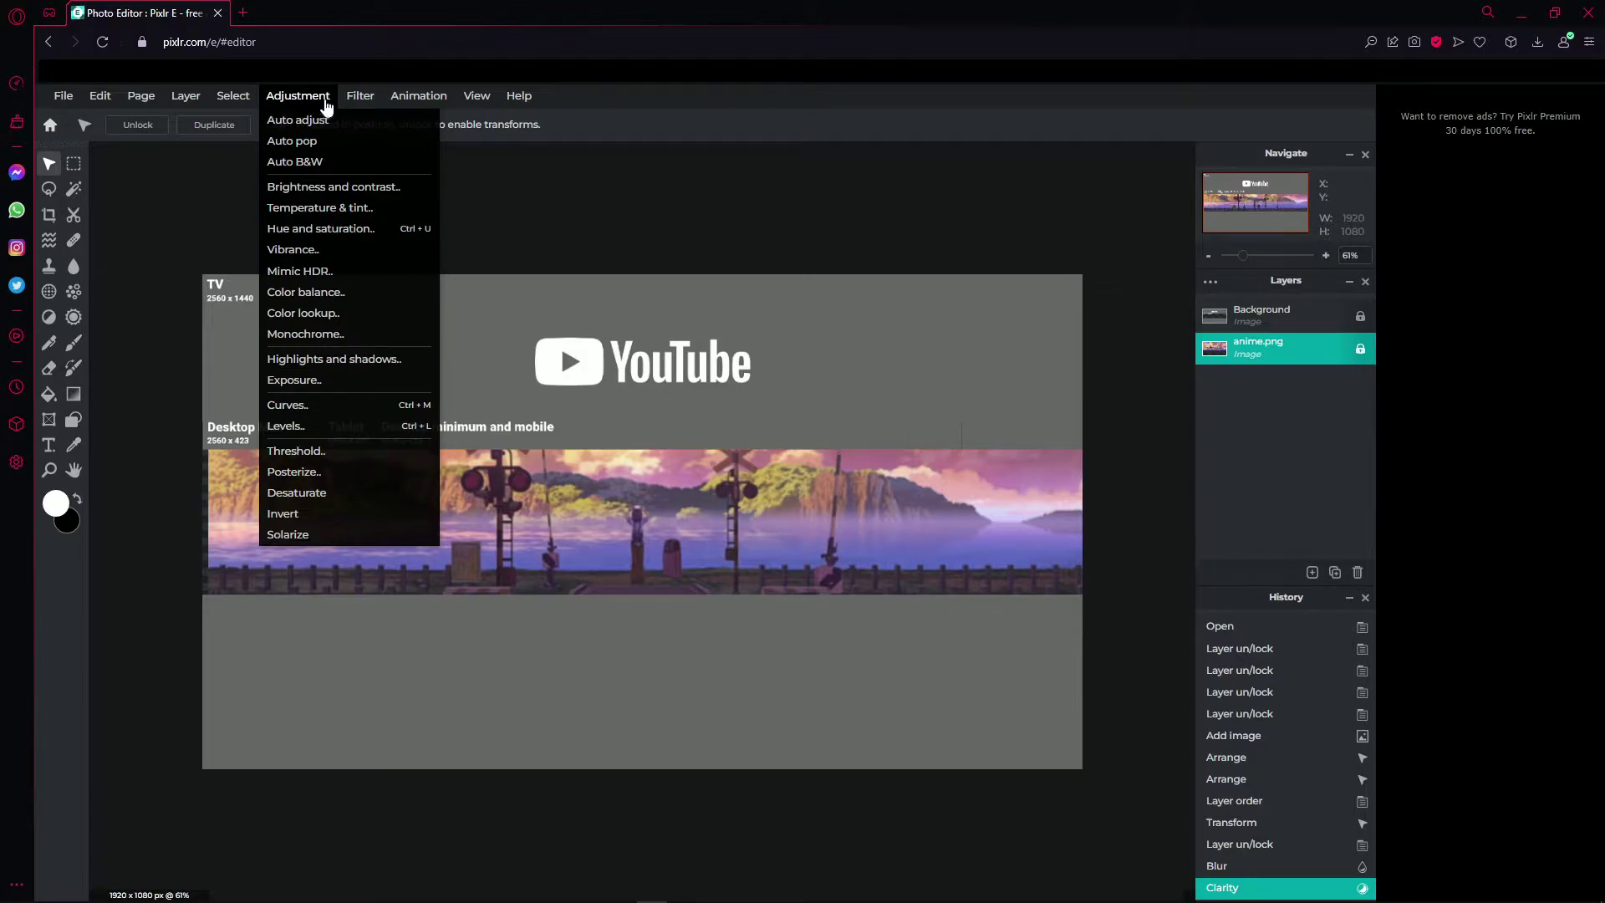
left_click(317, 250)
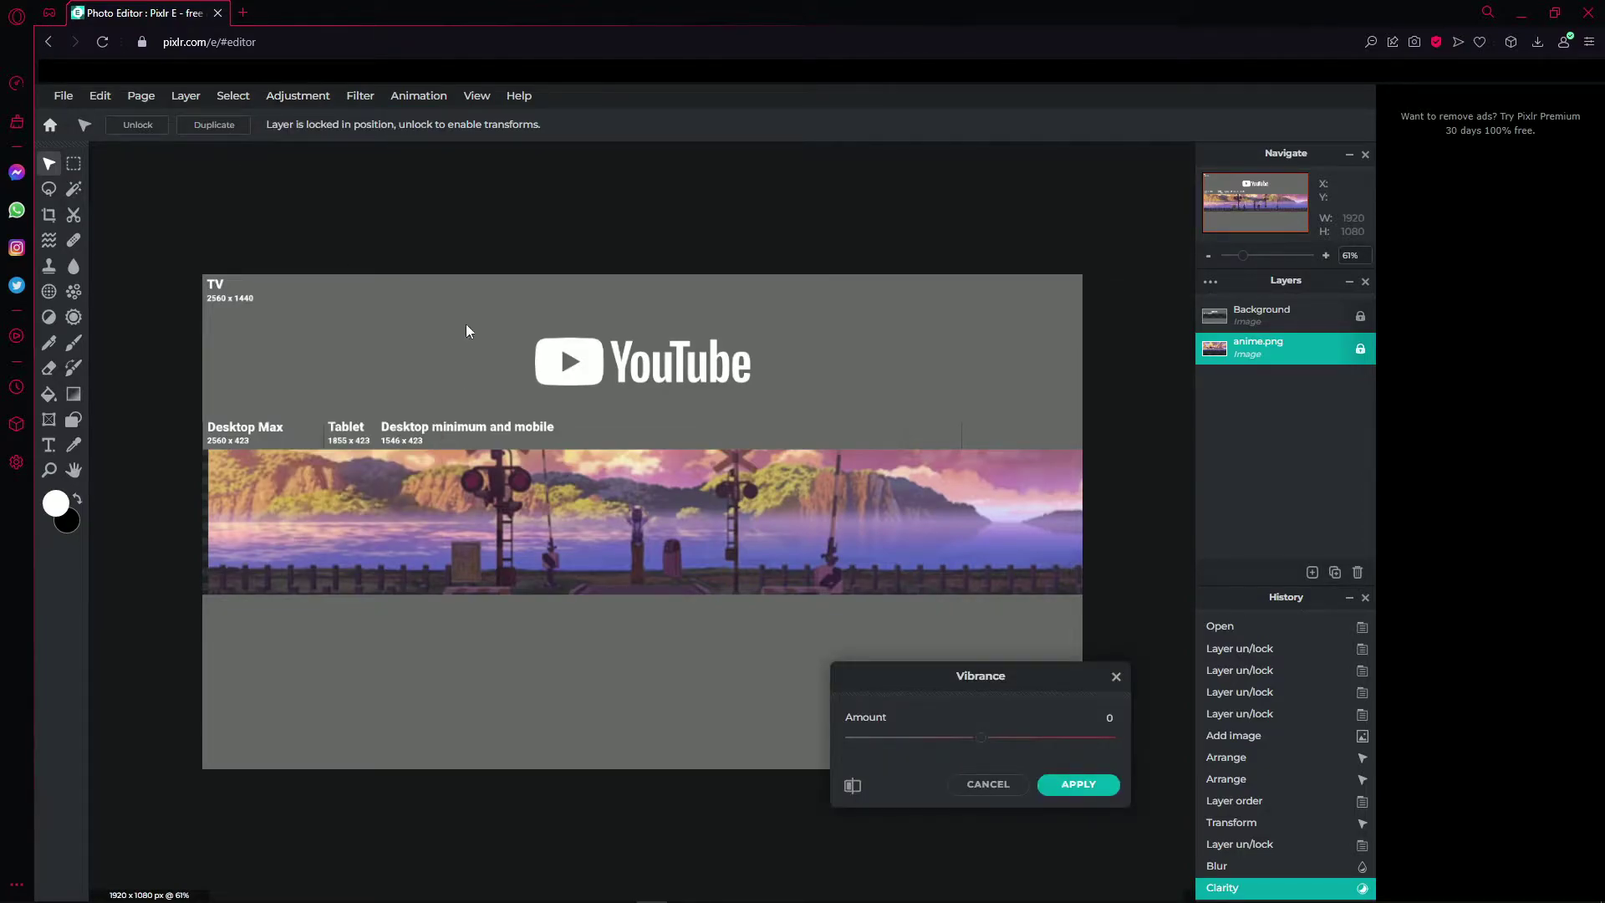
left_click_drag(981, 738, 1112, 739)
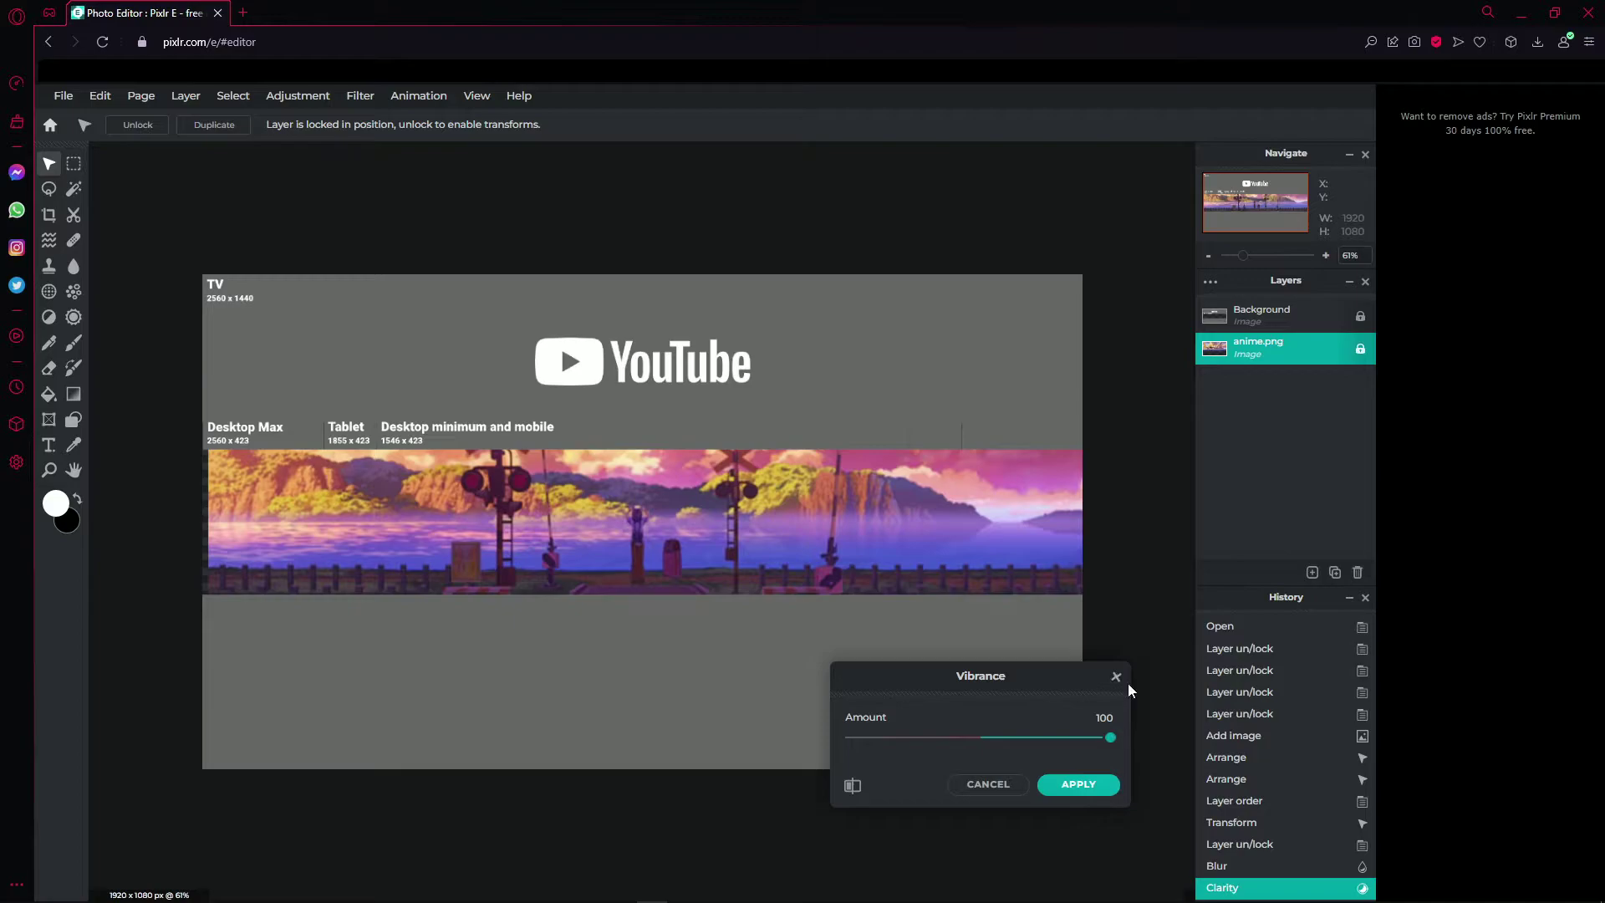
left_click_drag(1108, 741, 1087, 746)
left_click_drag(1097, 750, 1121, 741)
right_click(1121, 740)
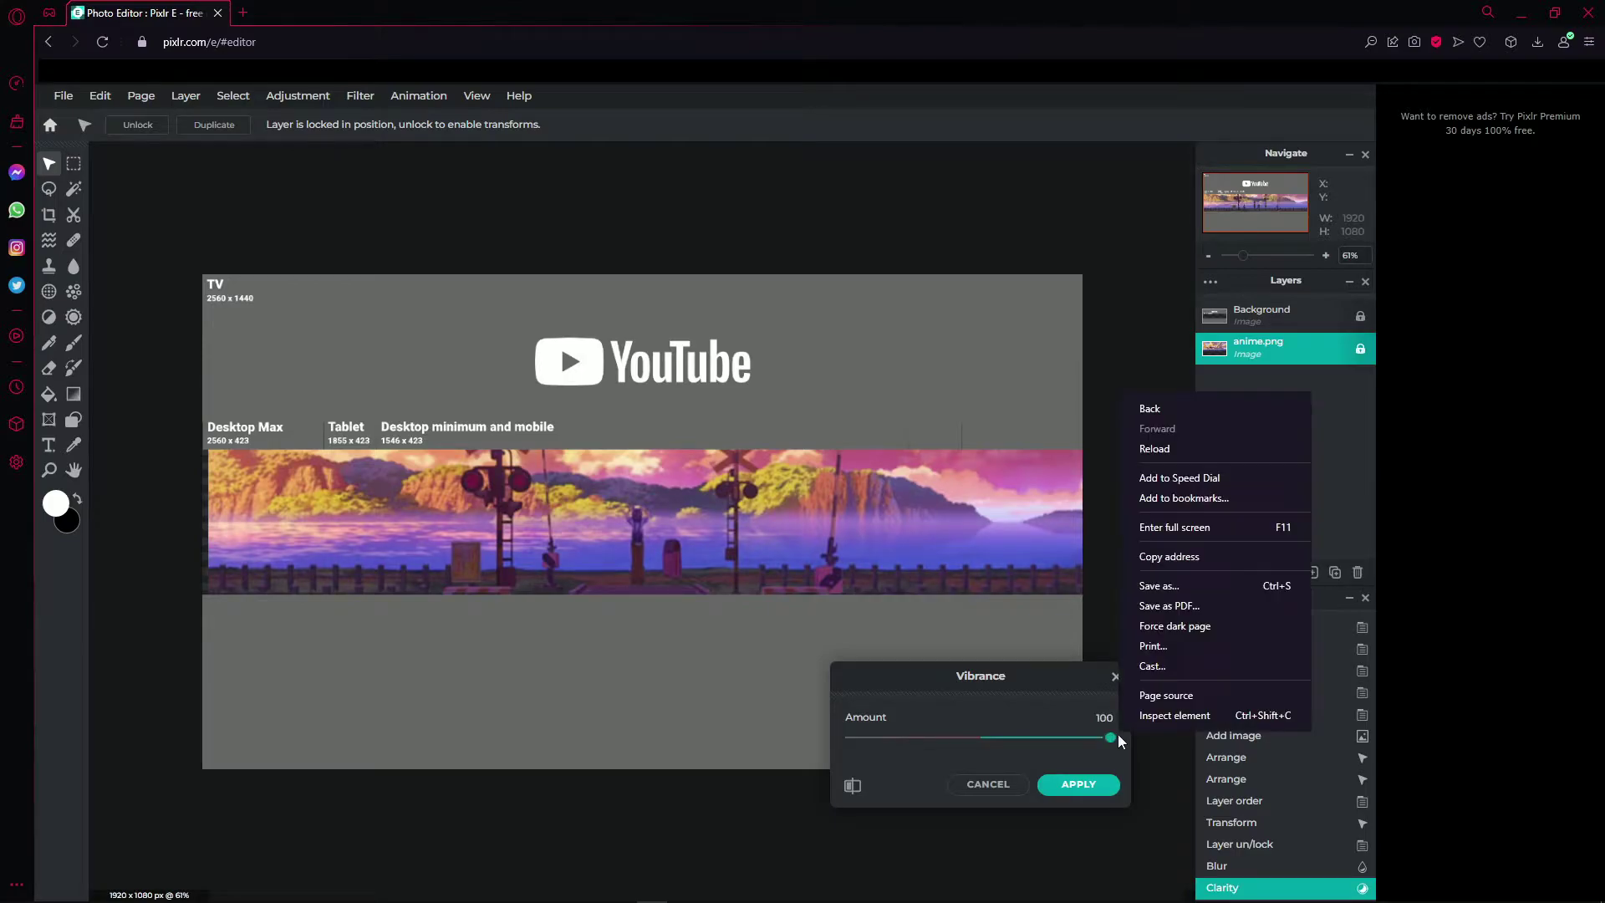
left_click(1091, 792)
left_click(1091, 792)
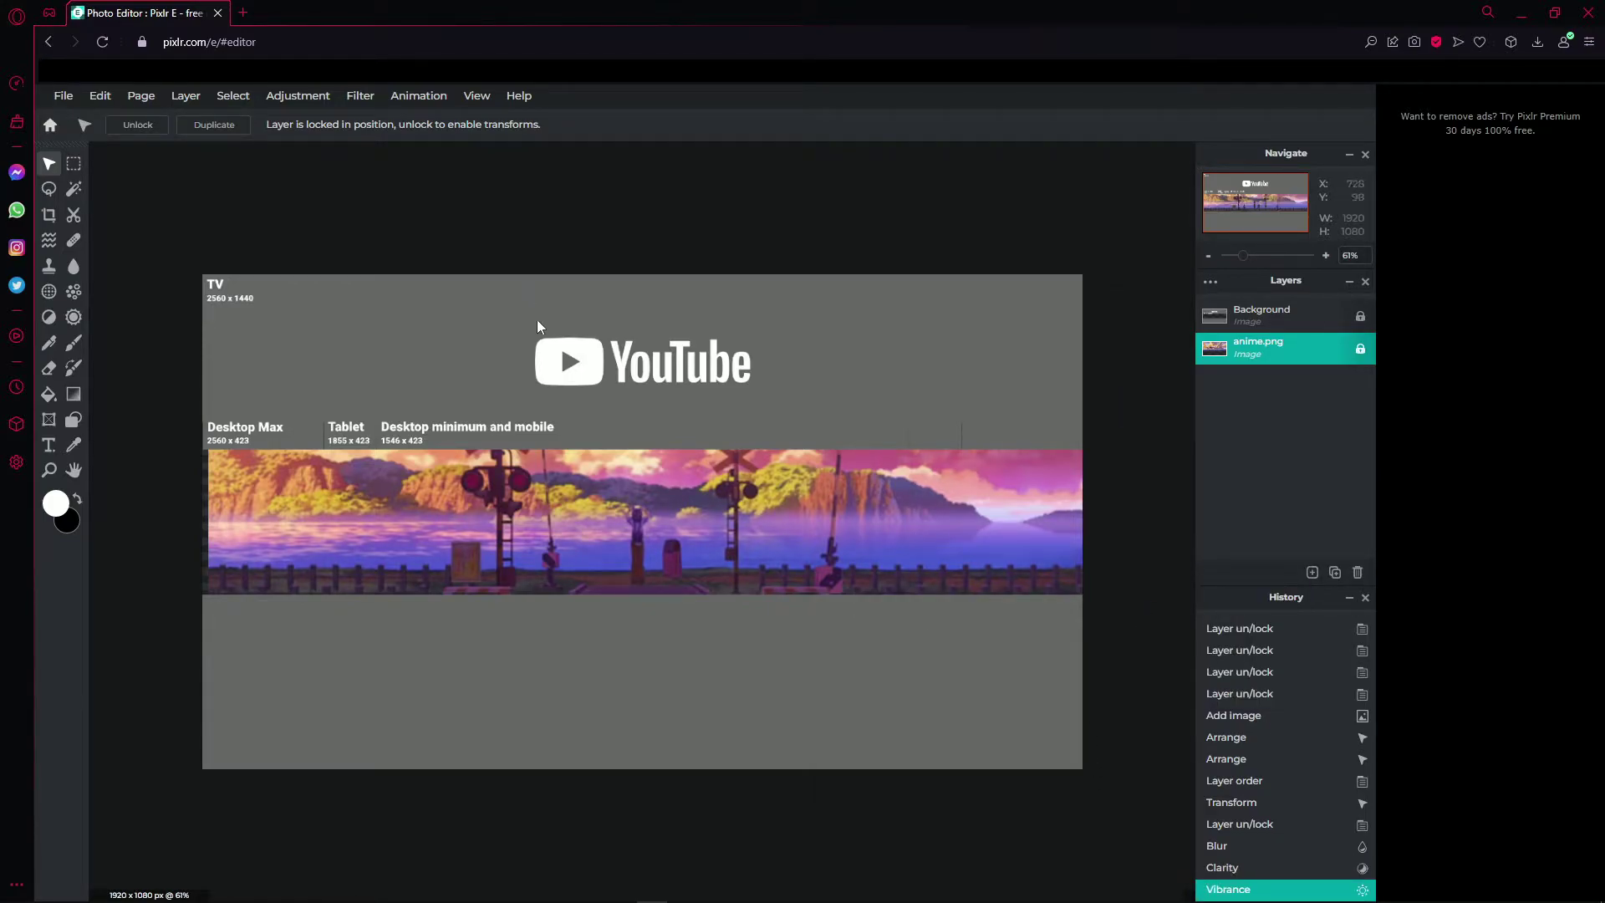
Unlock anime.png, resize it to 1920 wide, and nudge it about 10 px down.
left_click_drag(105, 344, 1164, 692)
left_click_drag(192, 444, 209, 605)
left_click(1360, 348)
left_click_drag(919, 515, 914, 511)
left_click_drag(1078, 630, 1082, 637)
left_click_drag(995, 580, 988, 576)
left_click_drag(981, 483, 992, 492)
Relock the anime.png layer and bring up the new-layer choices.
left_click(1274, 352)
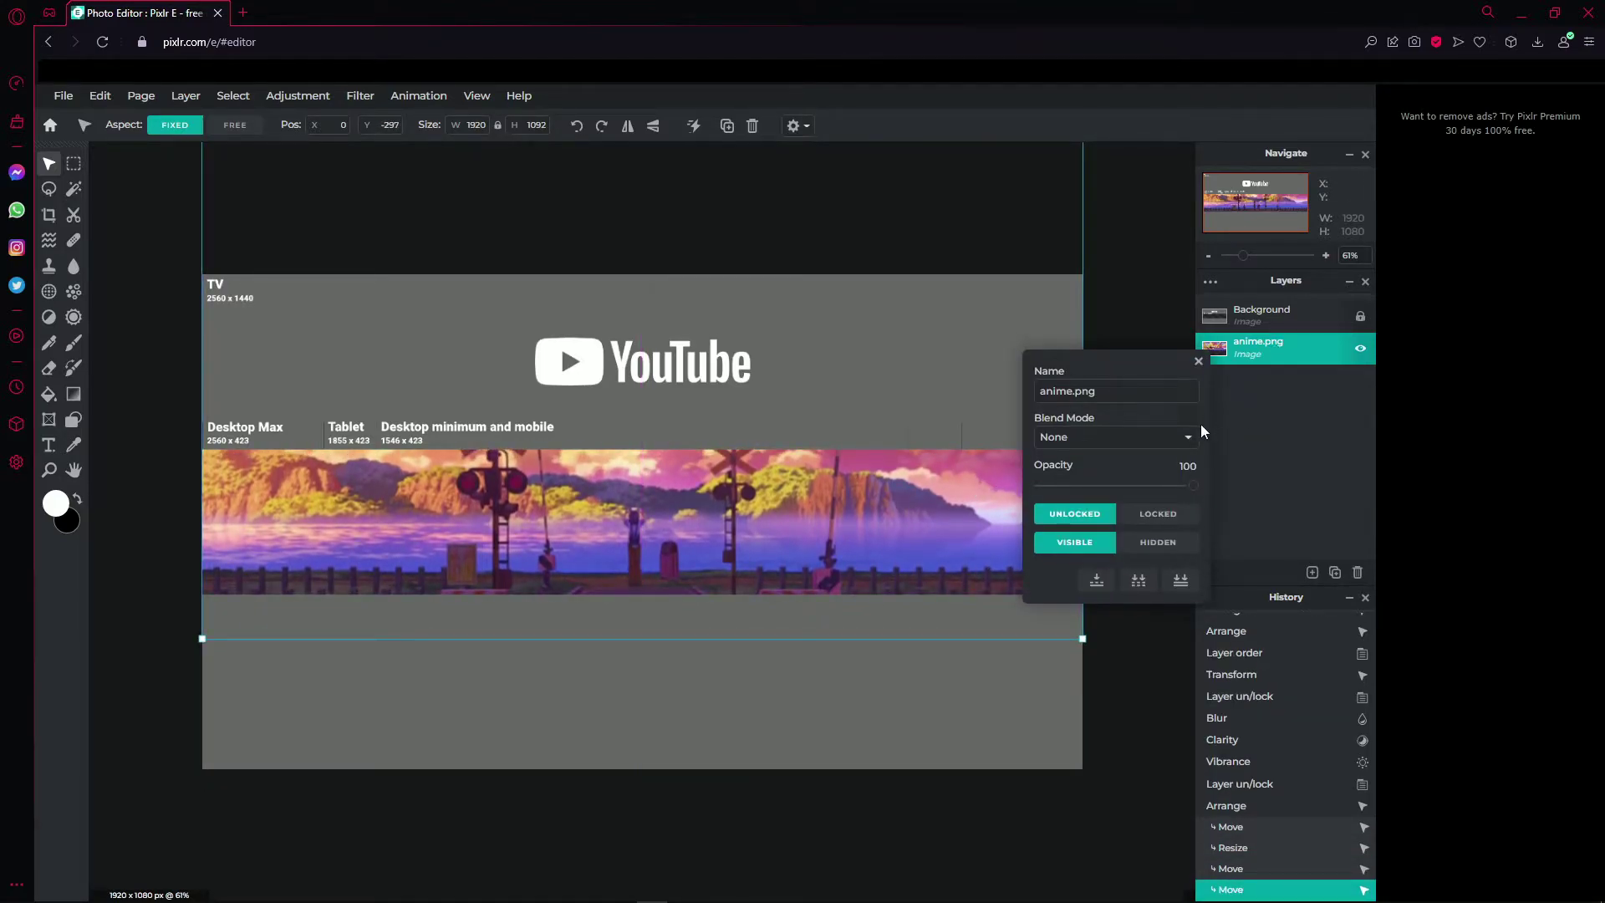
left_click(1158, 520)
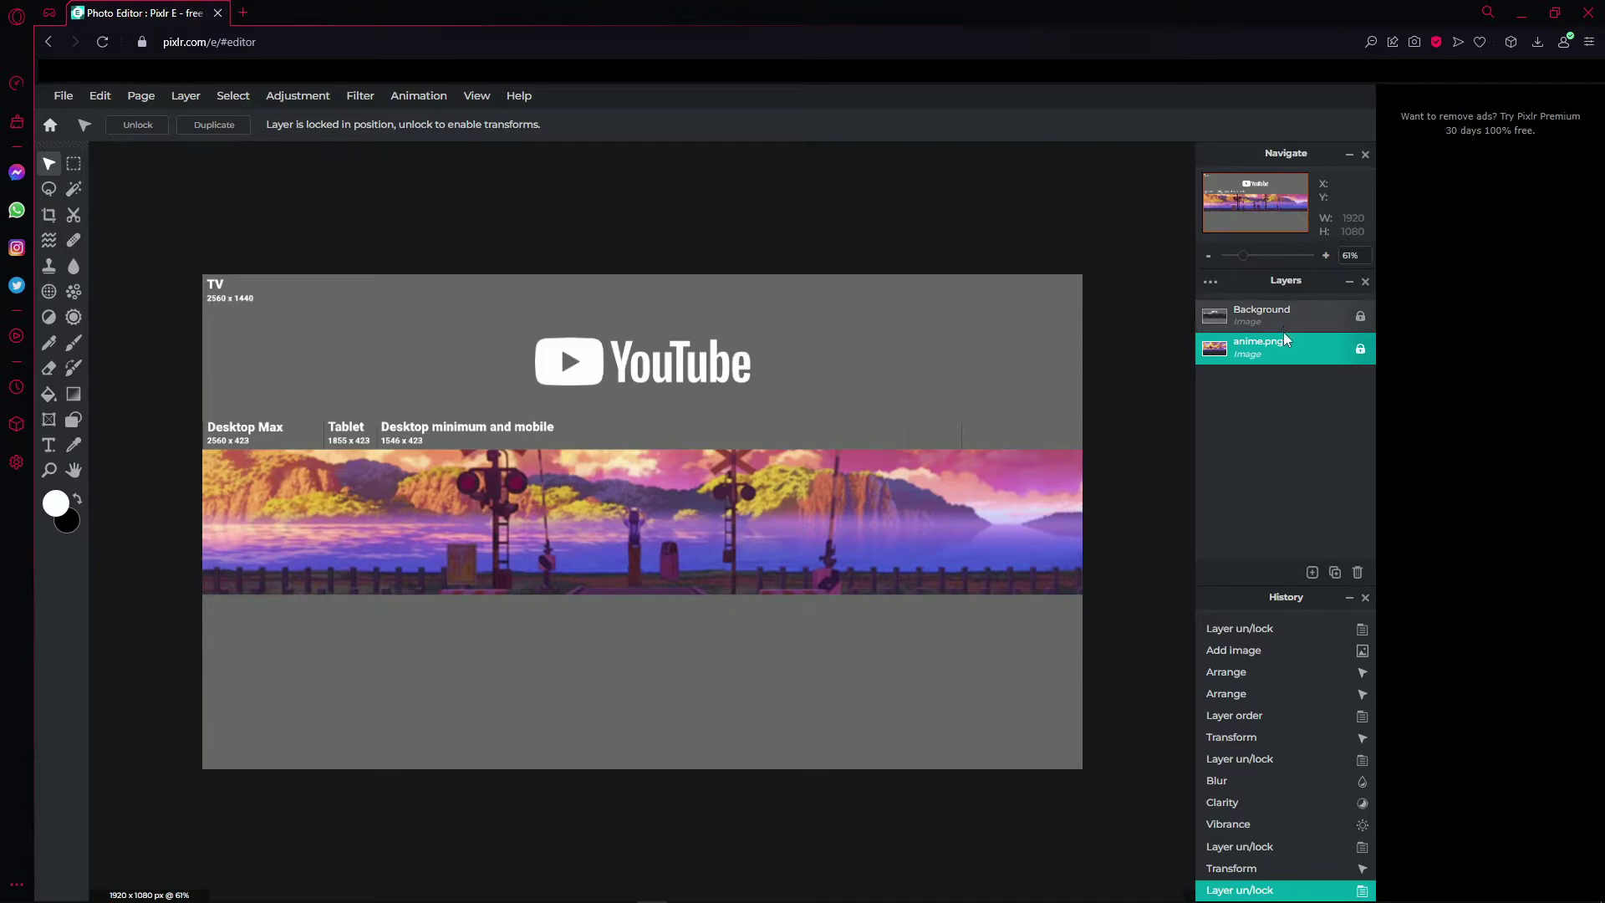
left_click(1242, 316)
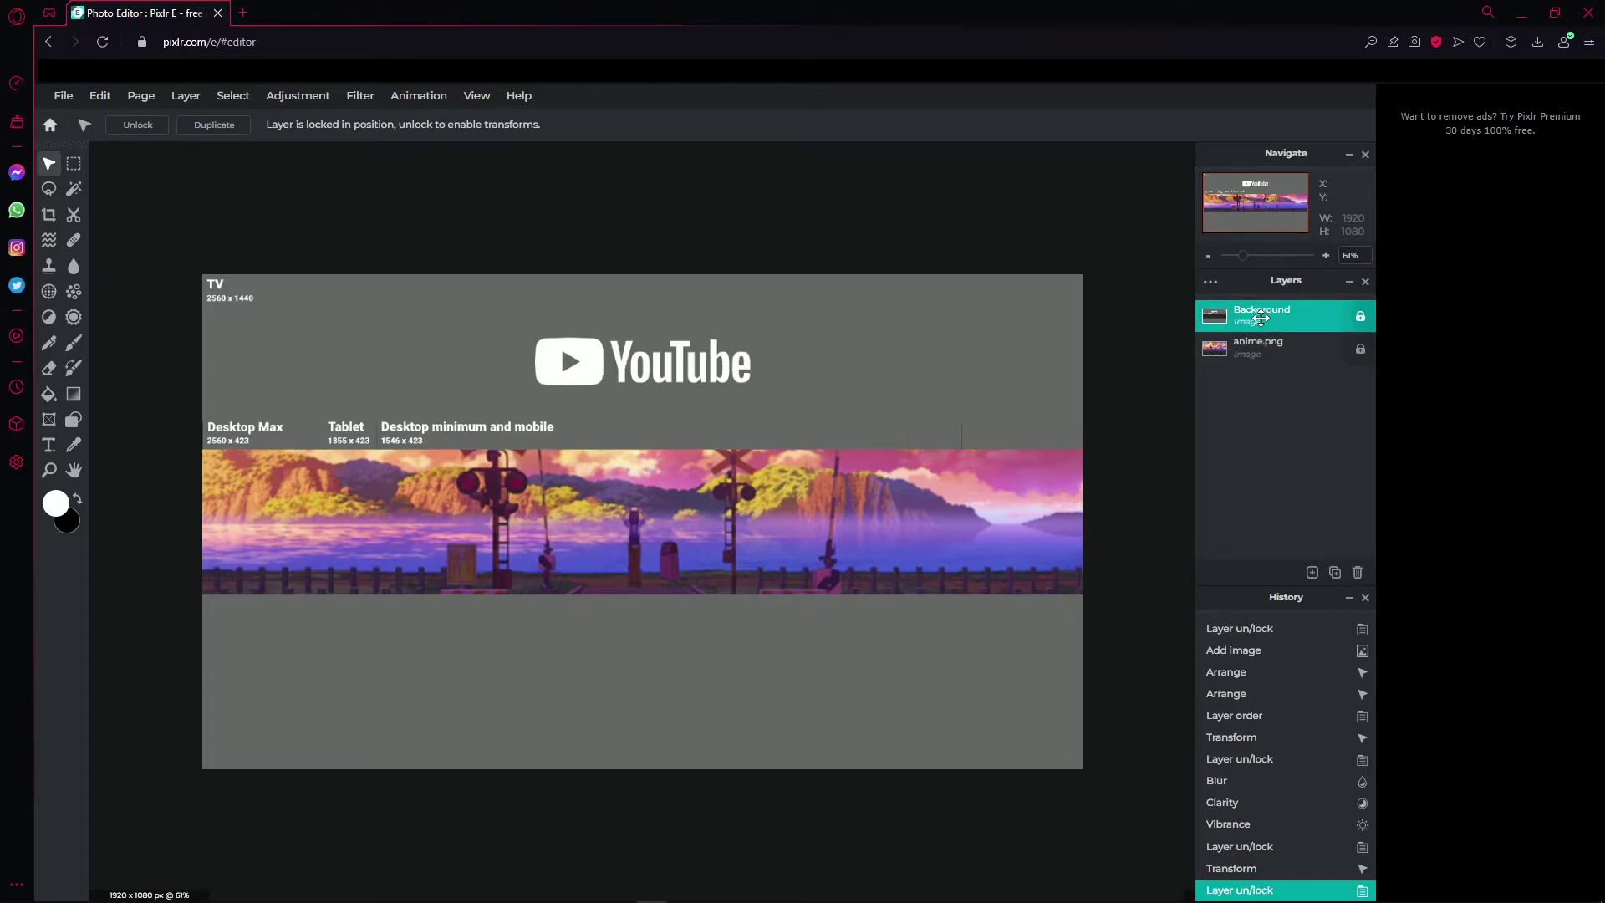
left_click(1267, 358)
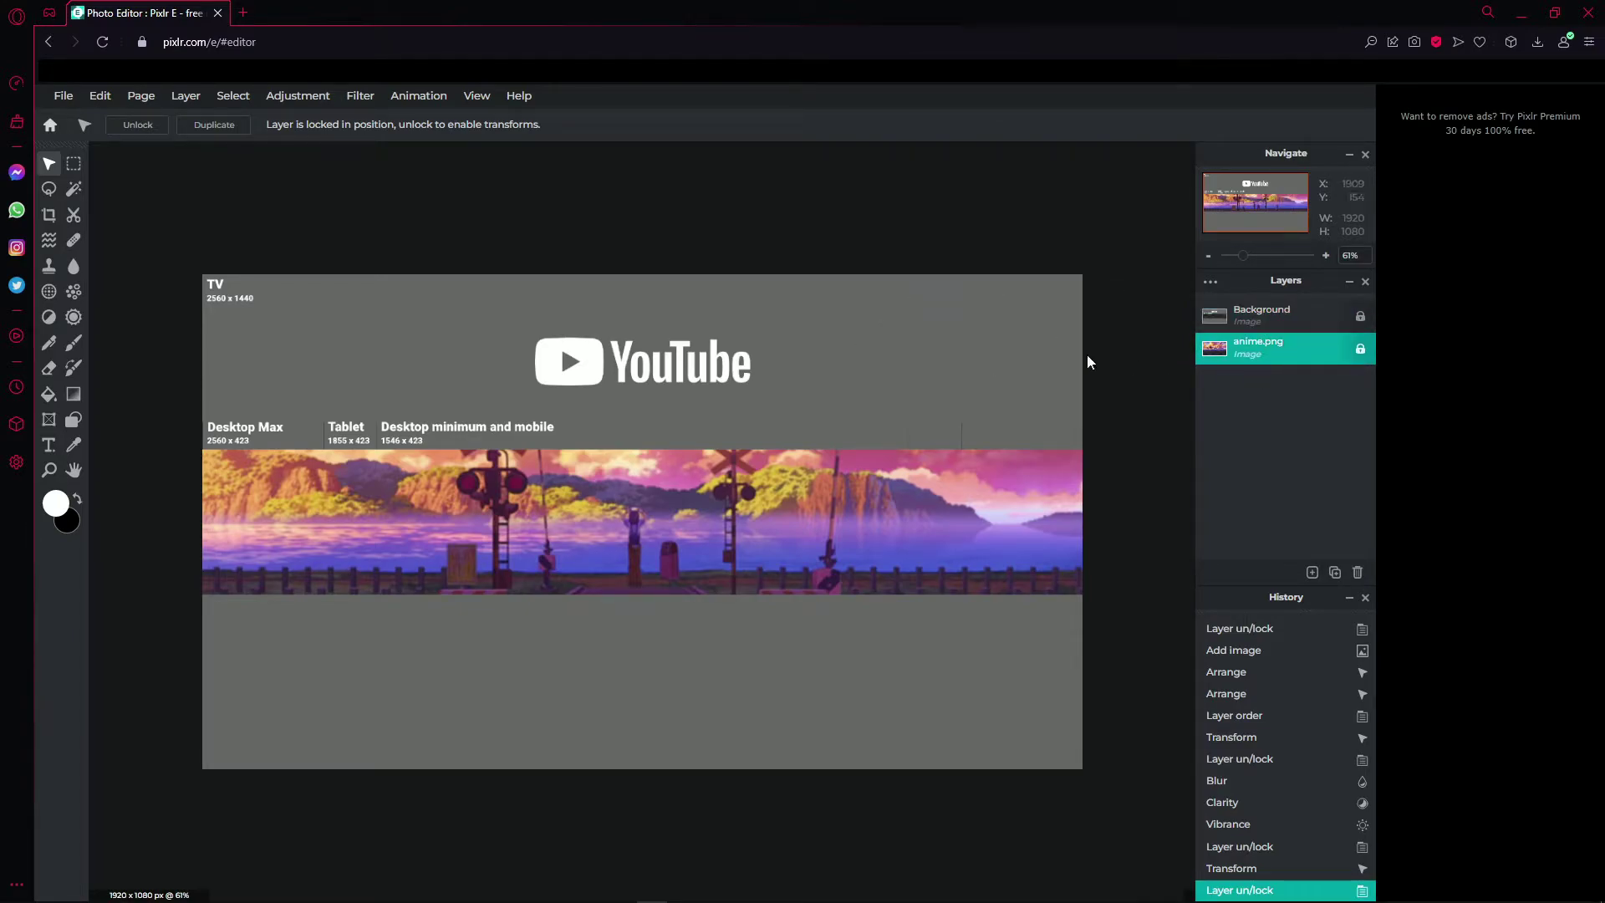
left_click(1312, 573)
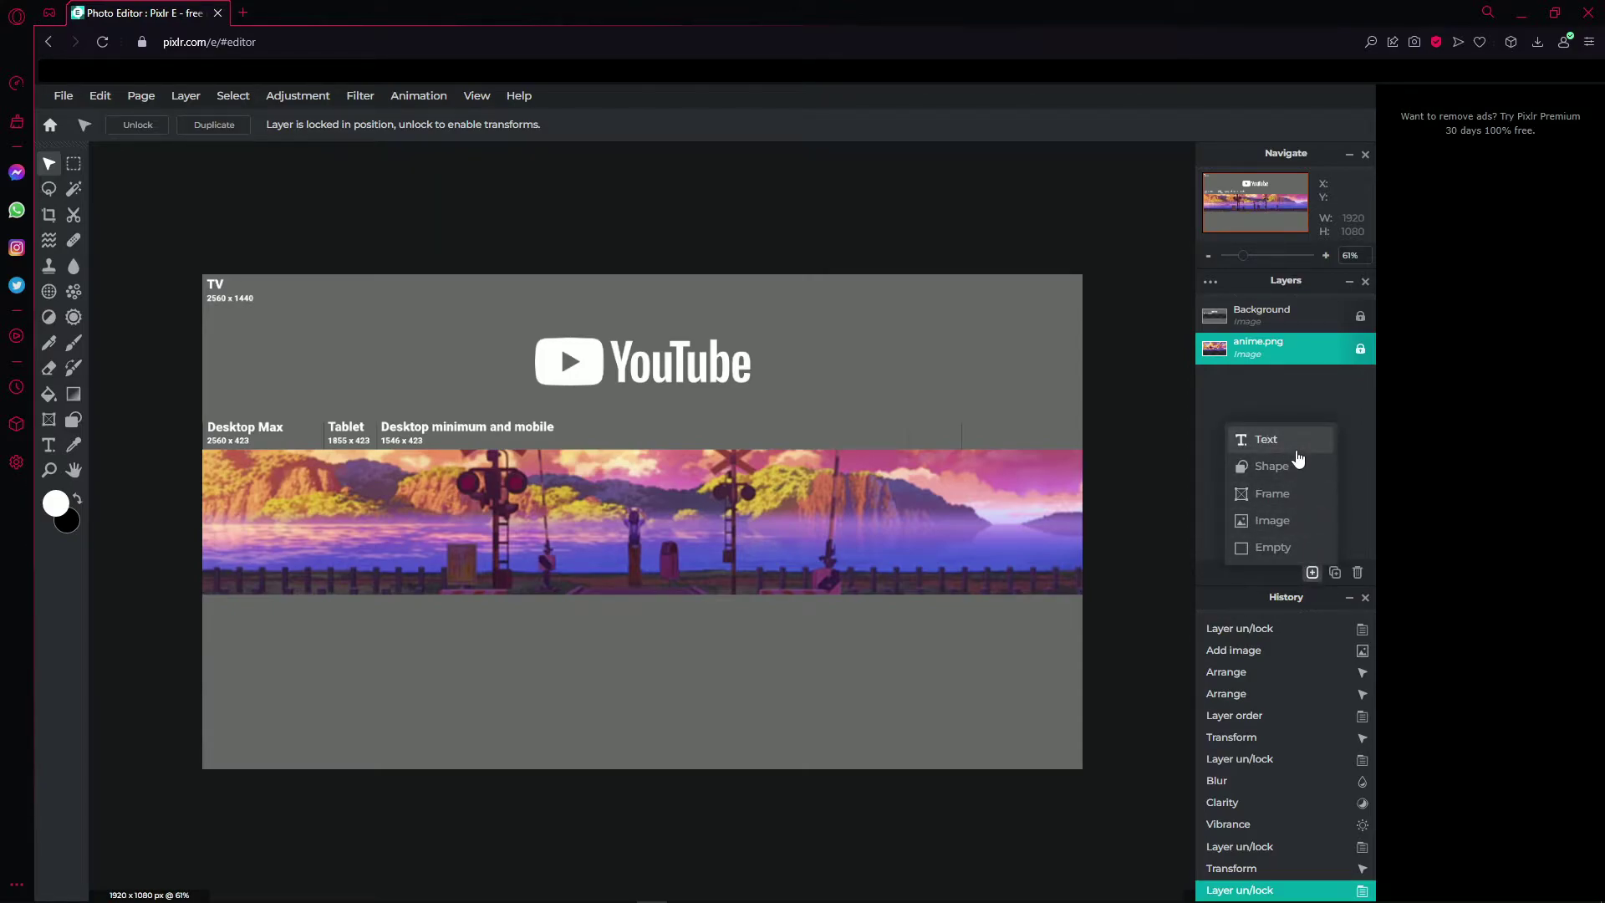
Add a Lorem ipsum text layer and arrange it in the layer stack.
left_click(1312, 573)
left_click(1056, 715)
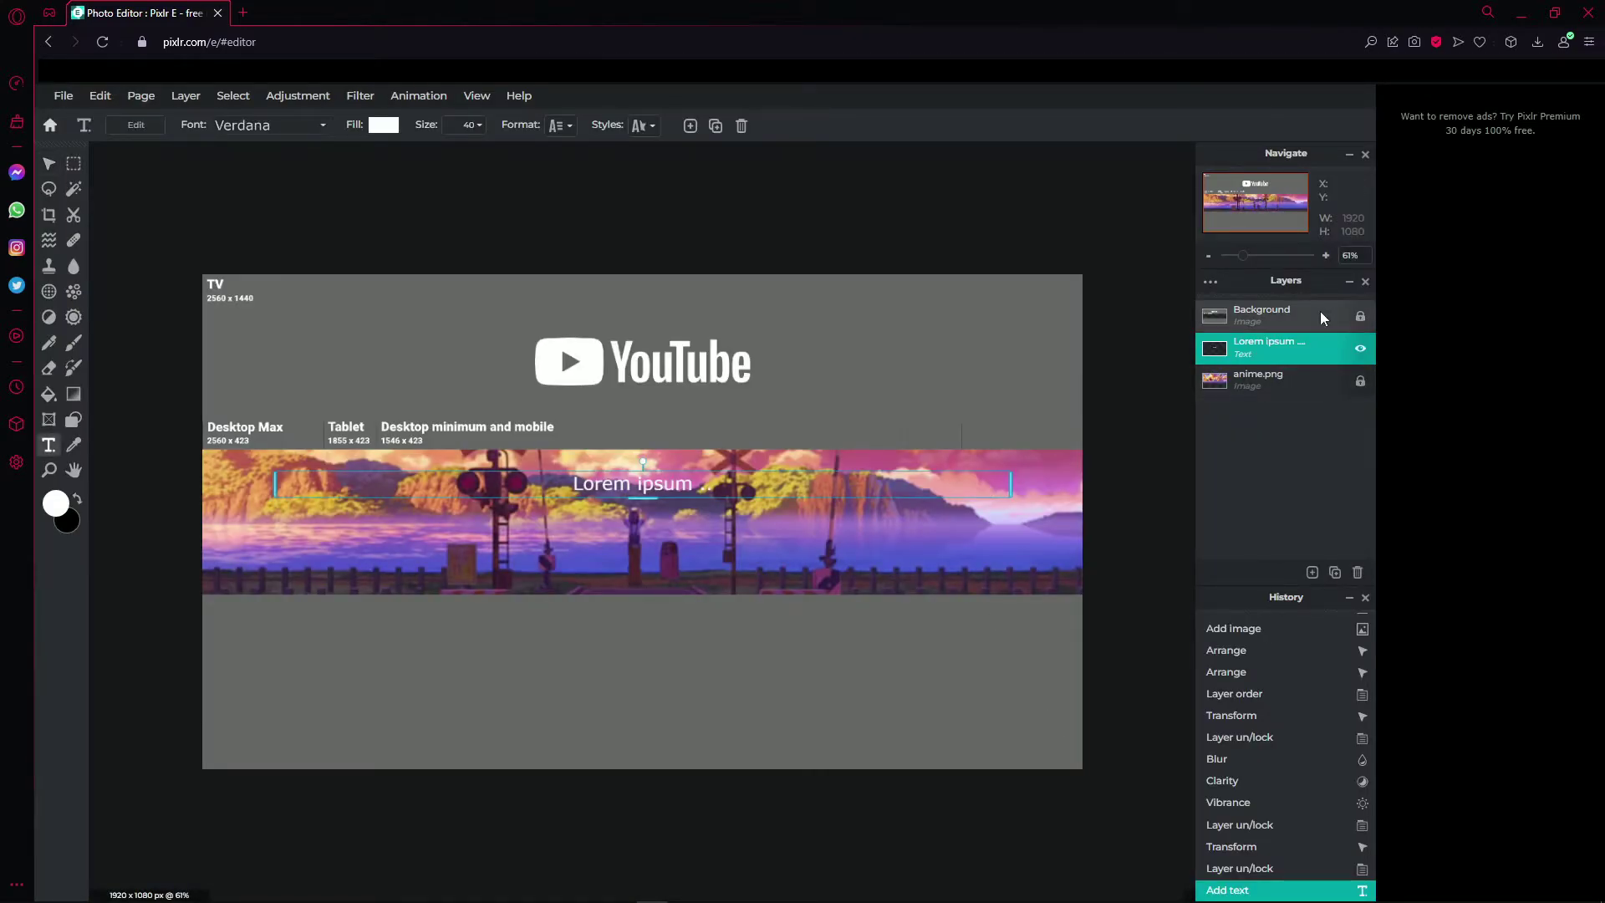
mouse_move(1247, 348)
left_mouse_down()
mouse_move(1247, 311)
mouse_move(1251, 342)
left_mouse_up()
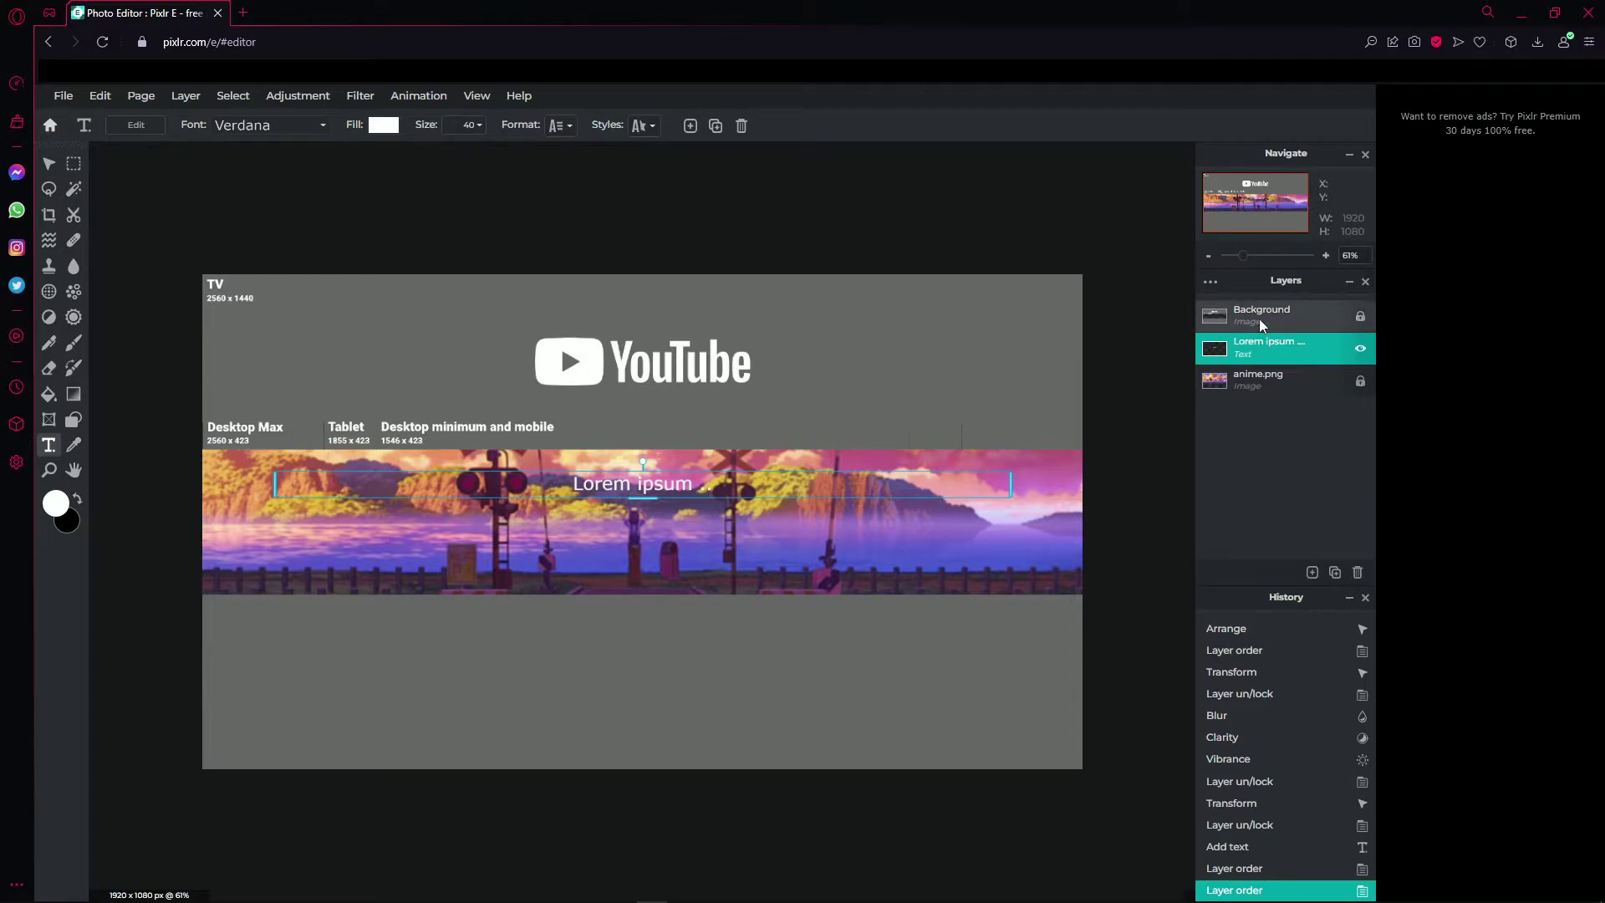
left_click_drag(1250, 348, 1251, 414)
left_click(1252, 322)
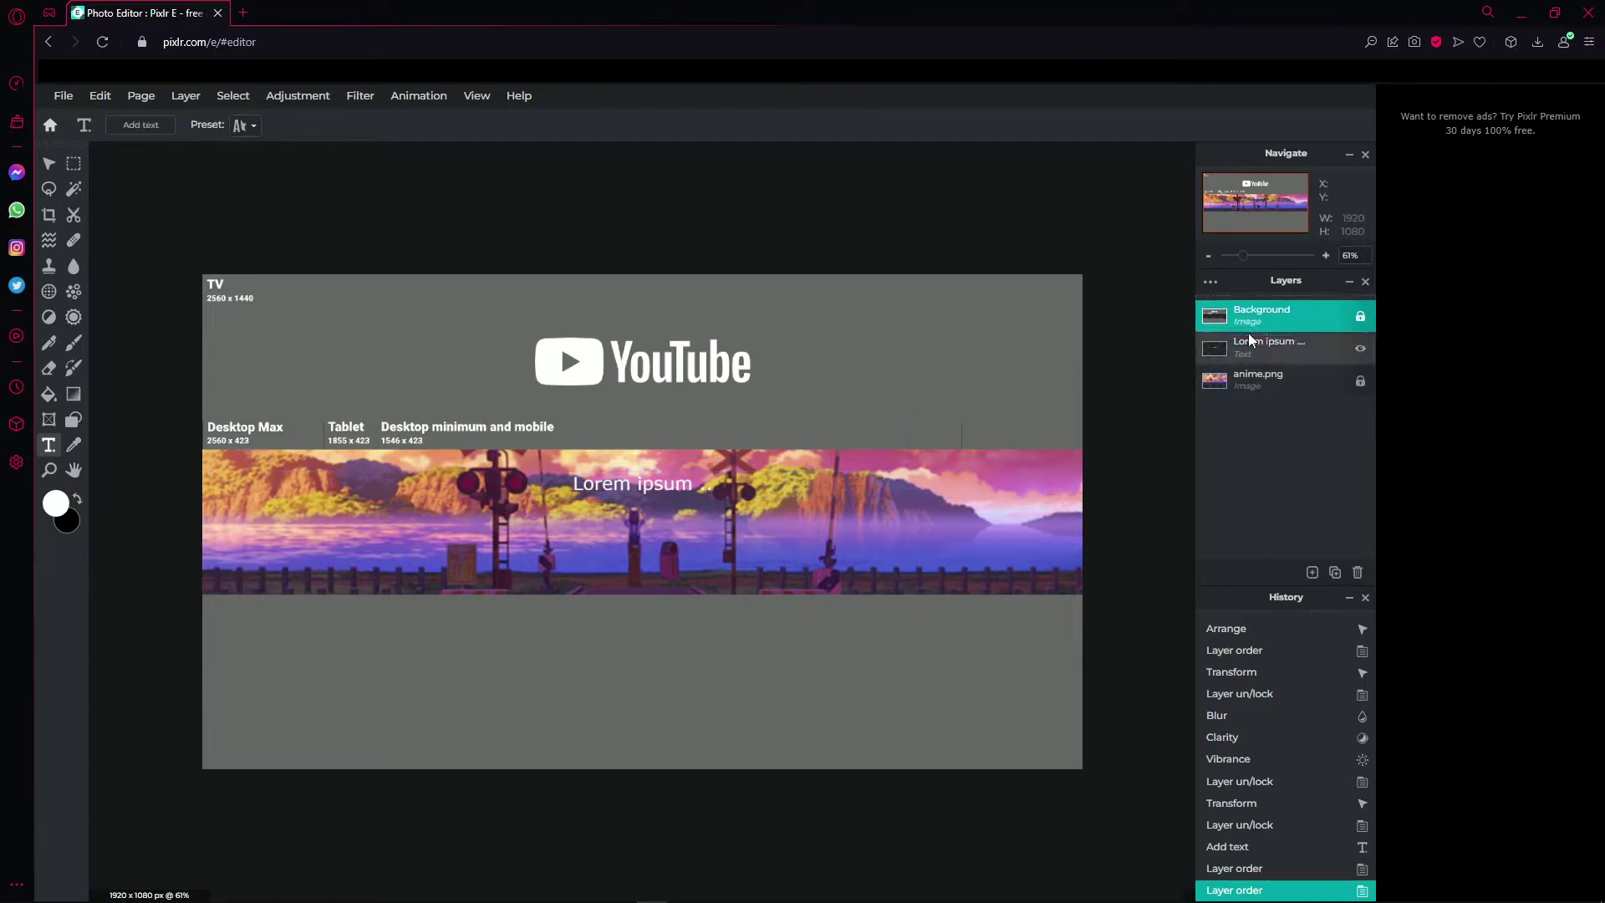
mouse_move(1246, 343)
left_mouse_down()
mouse_move(1246, 384)
mouse_move(1259, 347)
left_mouse_up()
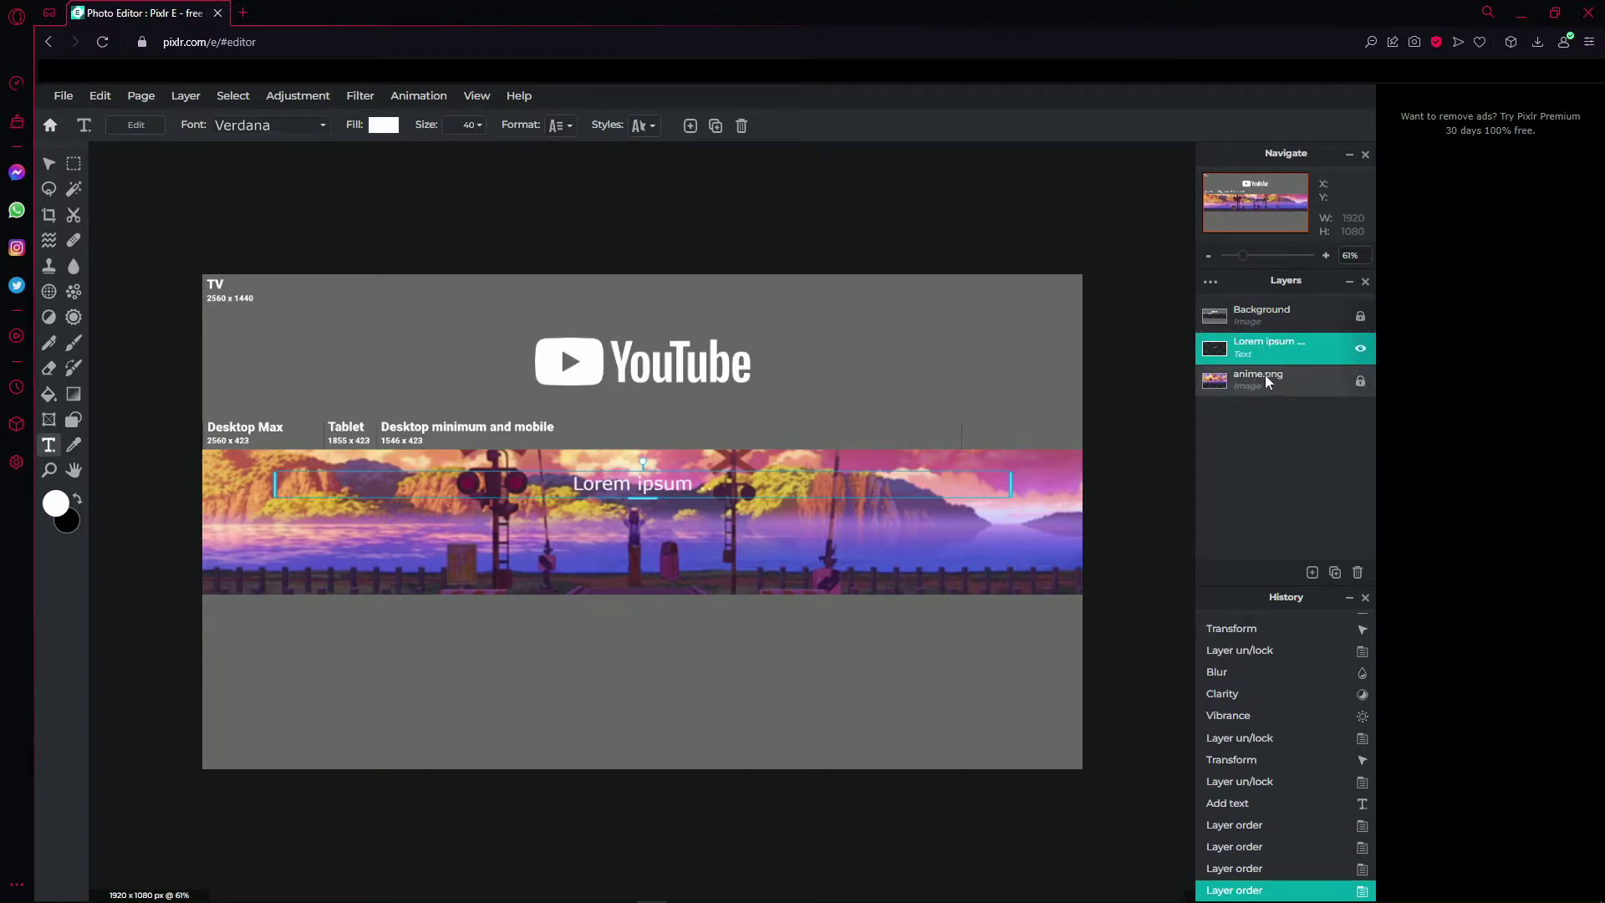
Replace the Lorem ipsum placeholder with 'NAME' and switch to the YouTube Banner folder.
double_click(703, 485)
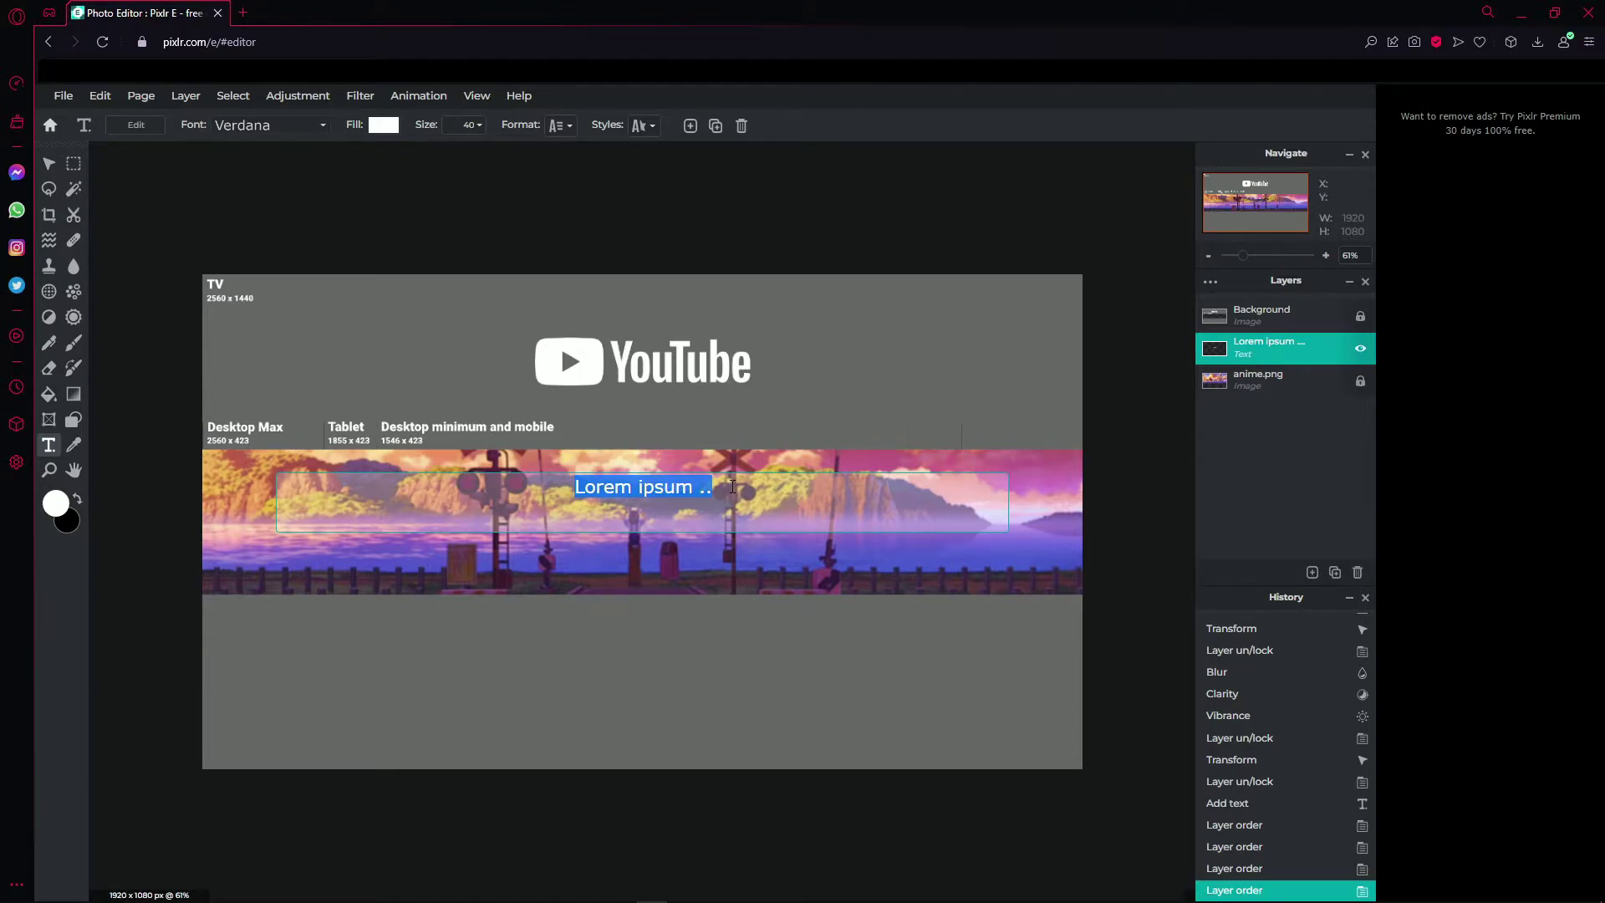
type("NAME")
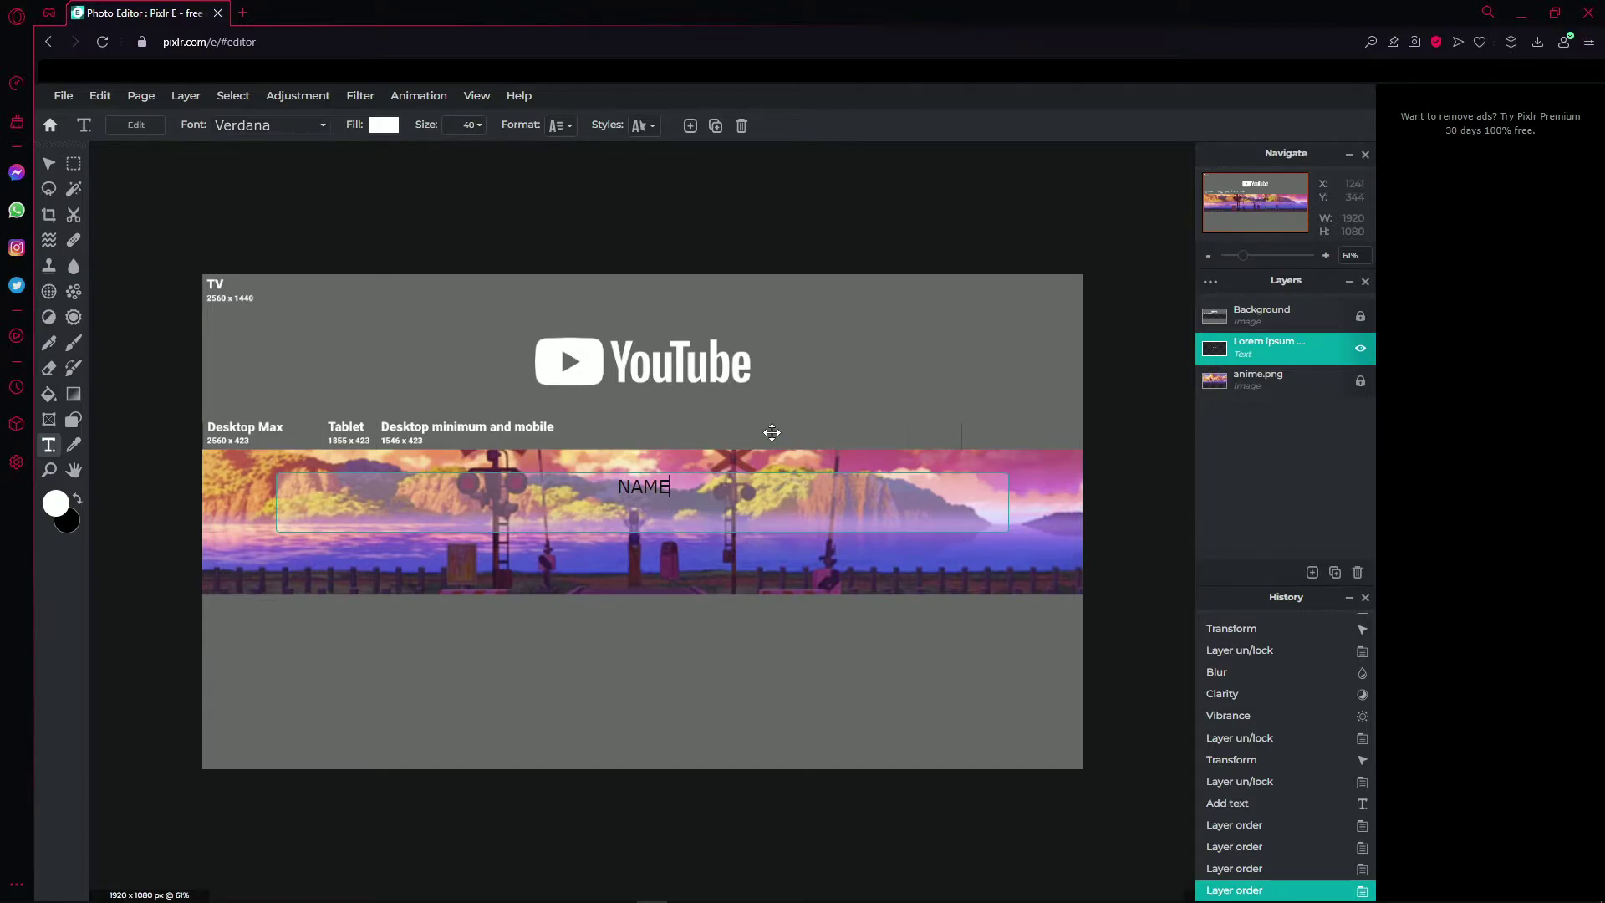
left_click(833, 464)
left_click(699, 495)
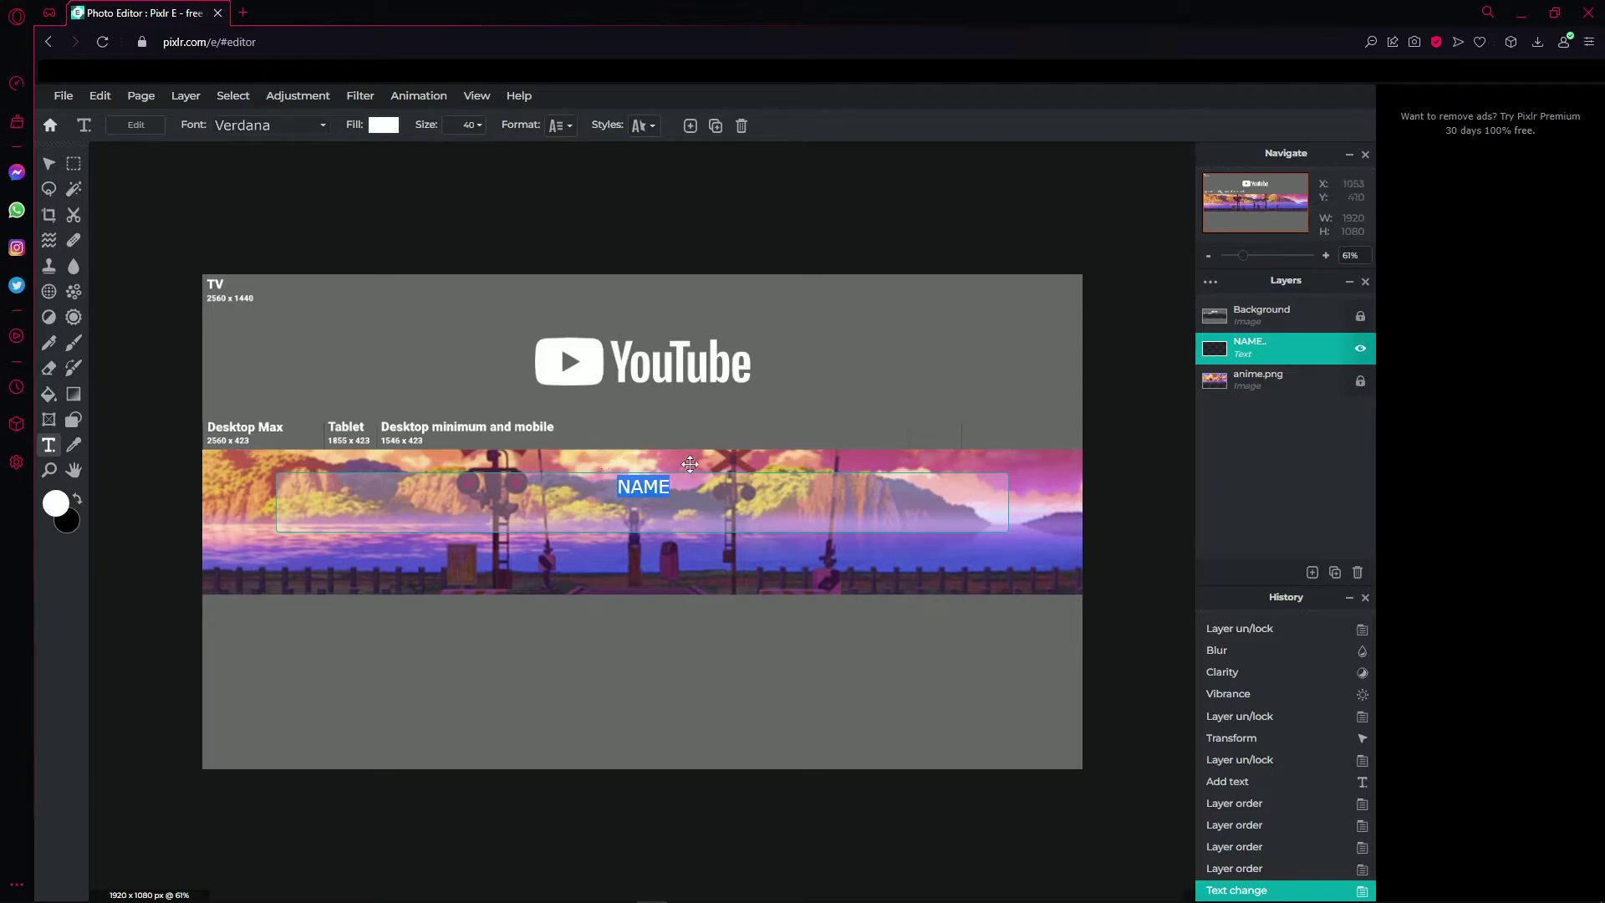
left_click(630, 398)
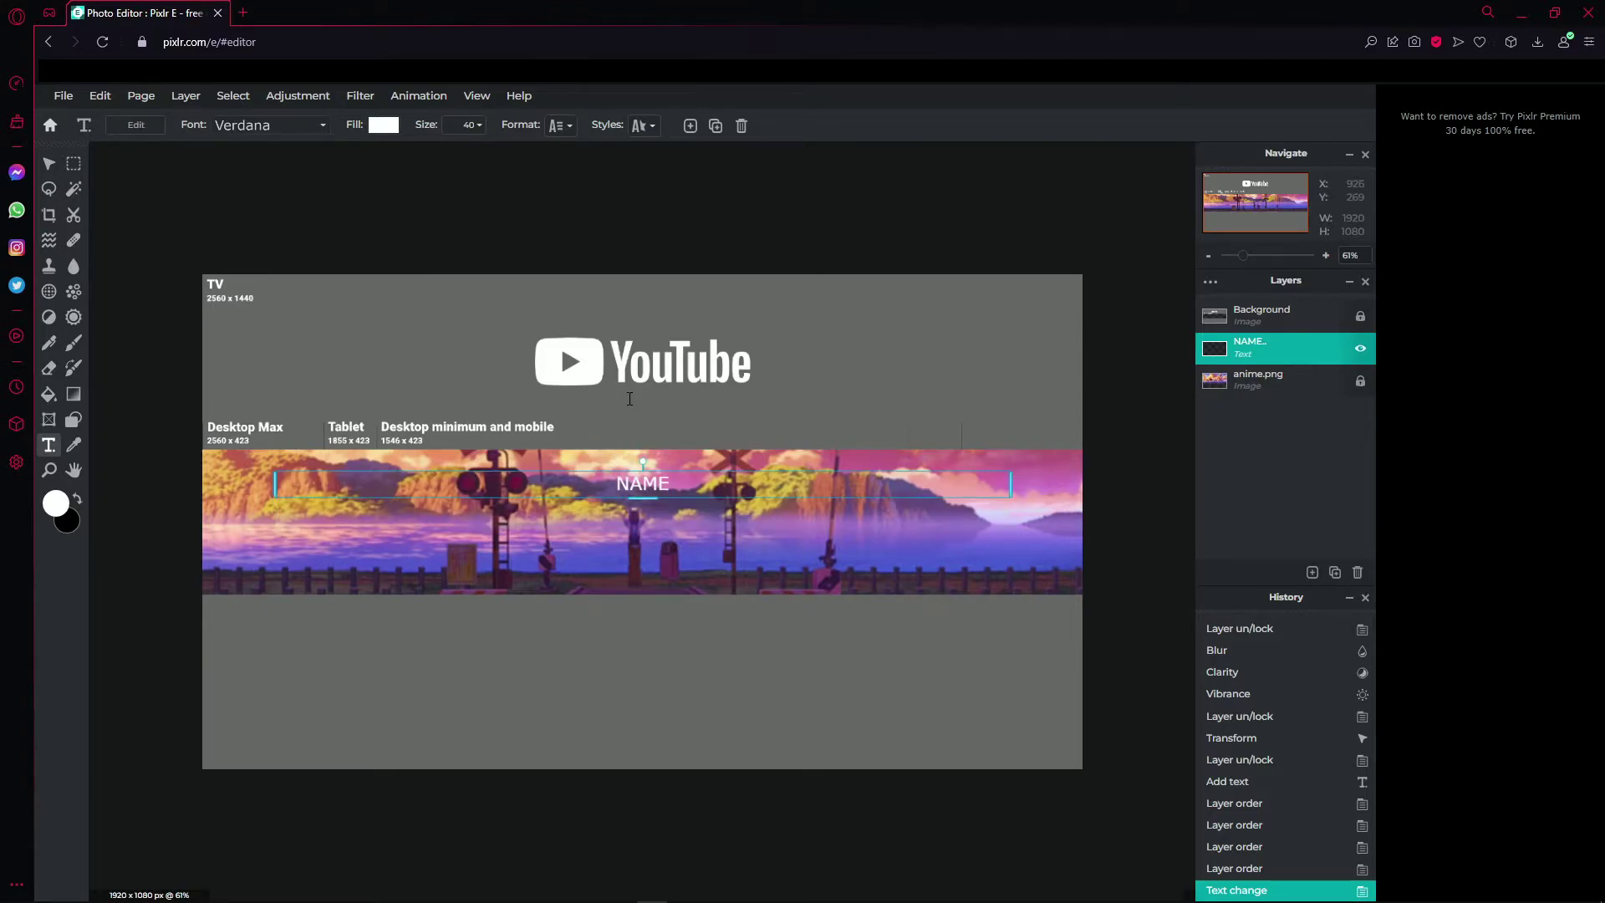
key("alt+Tab")
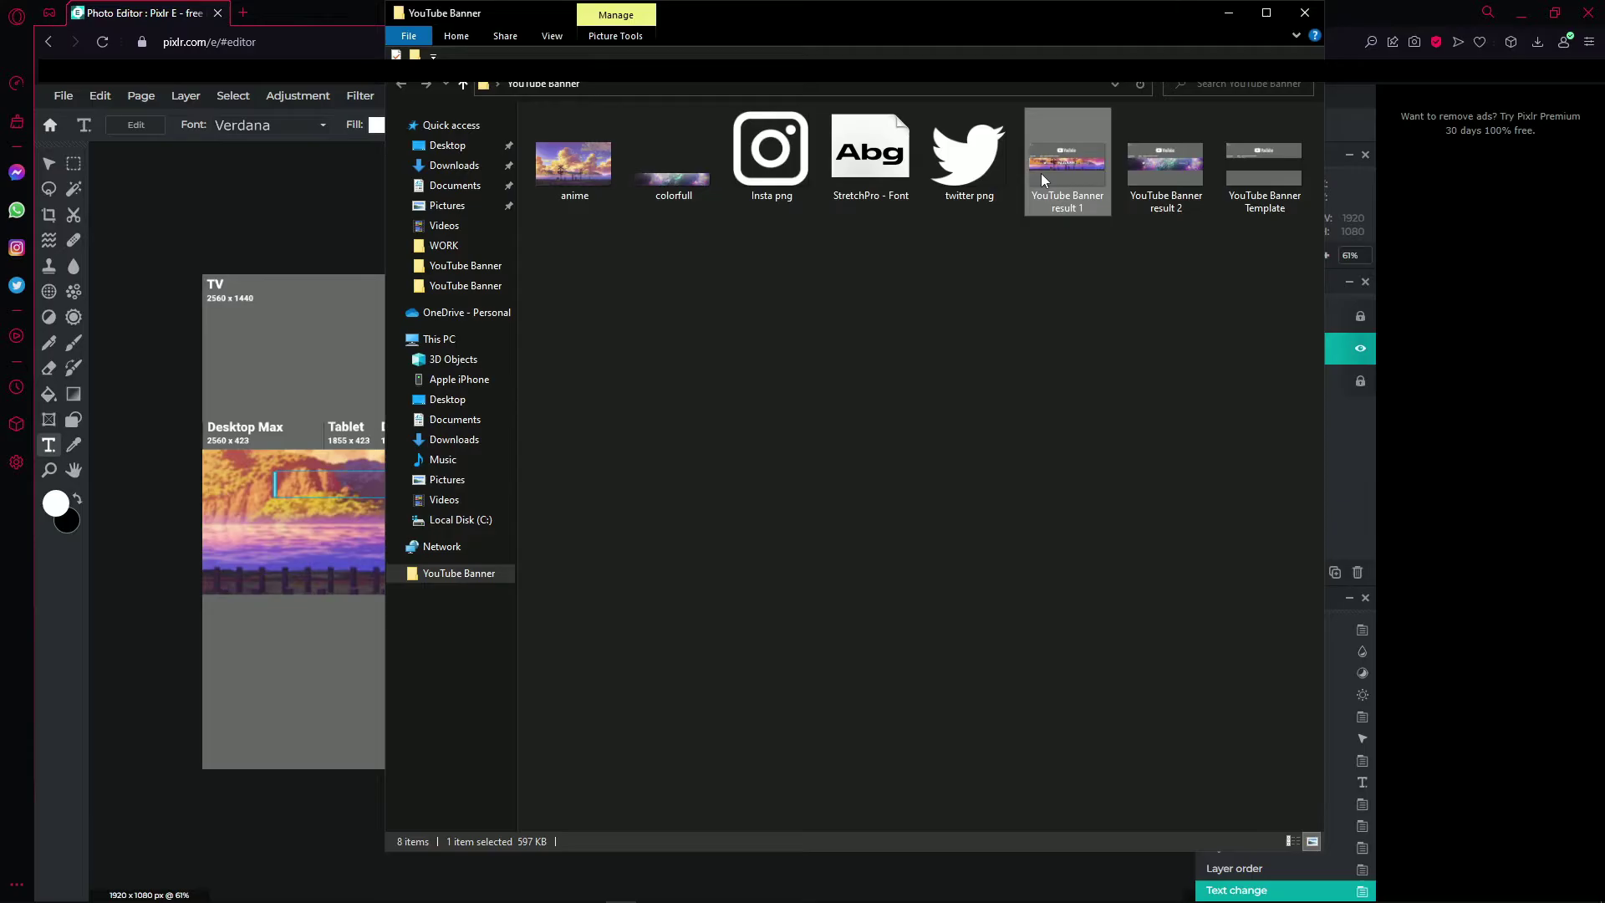
double_click(1041, 173)
scroll(654, 428, "up", 3)
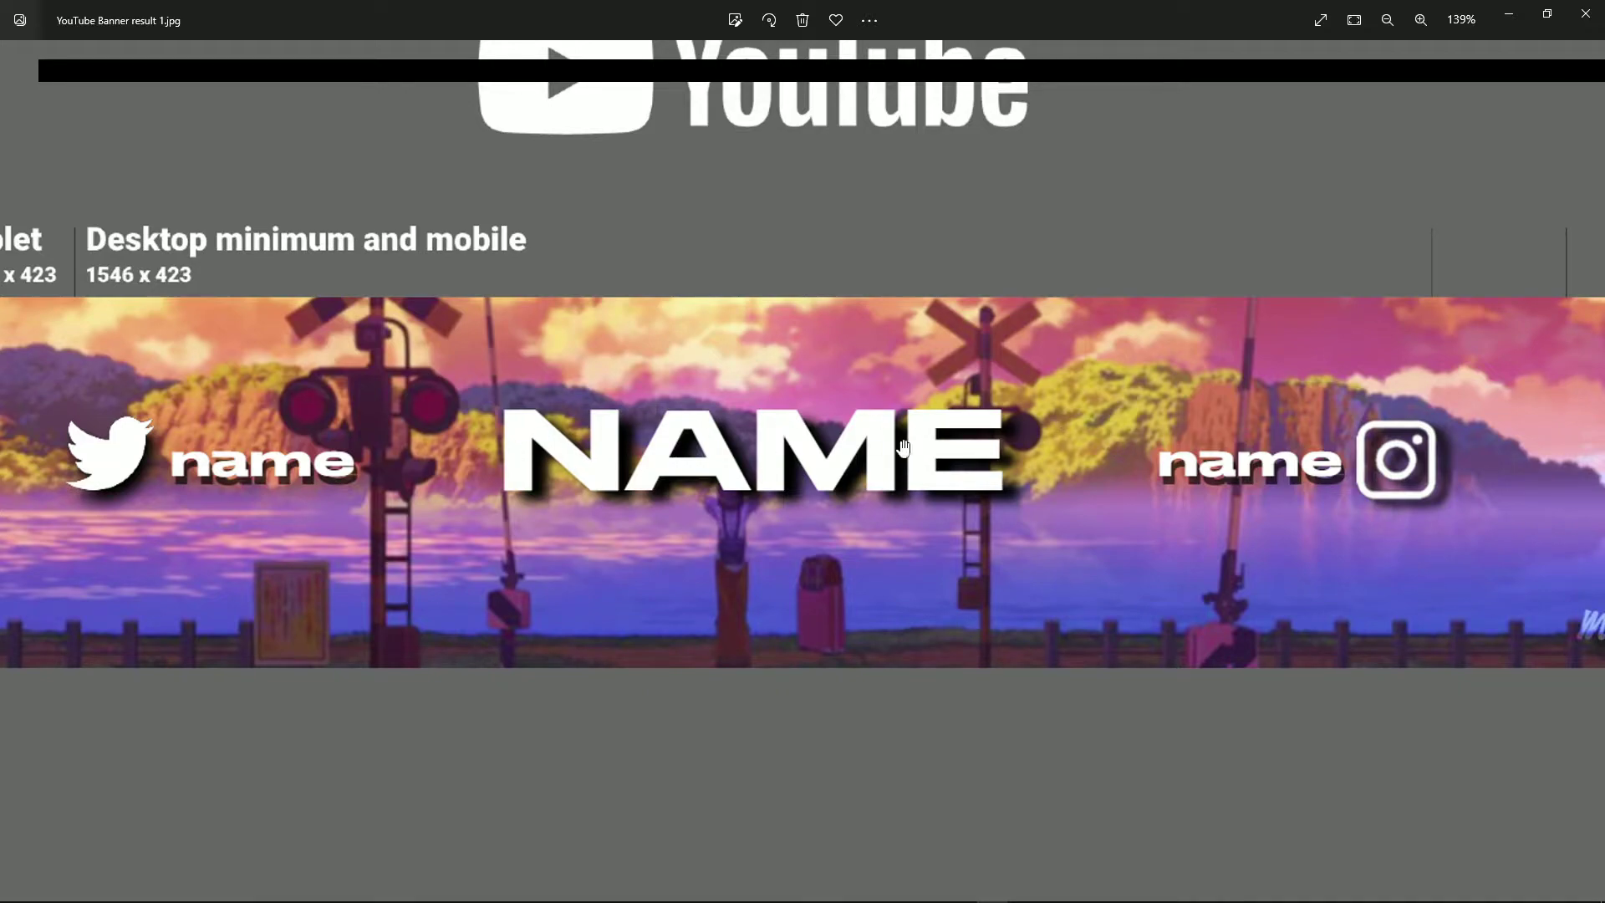
left_click(1515, 23)
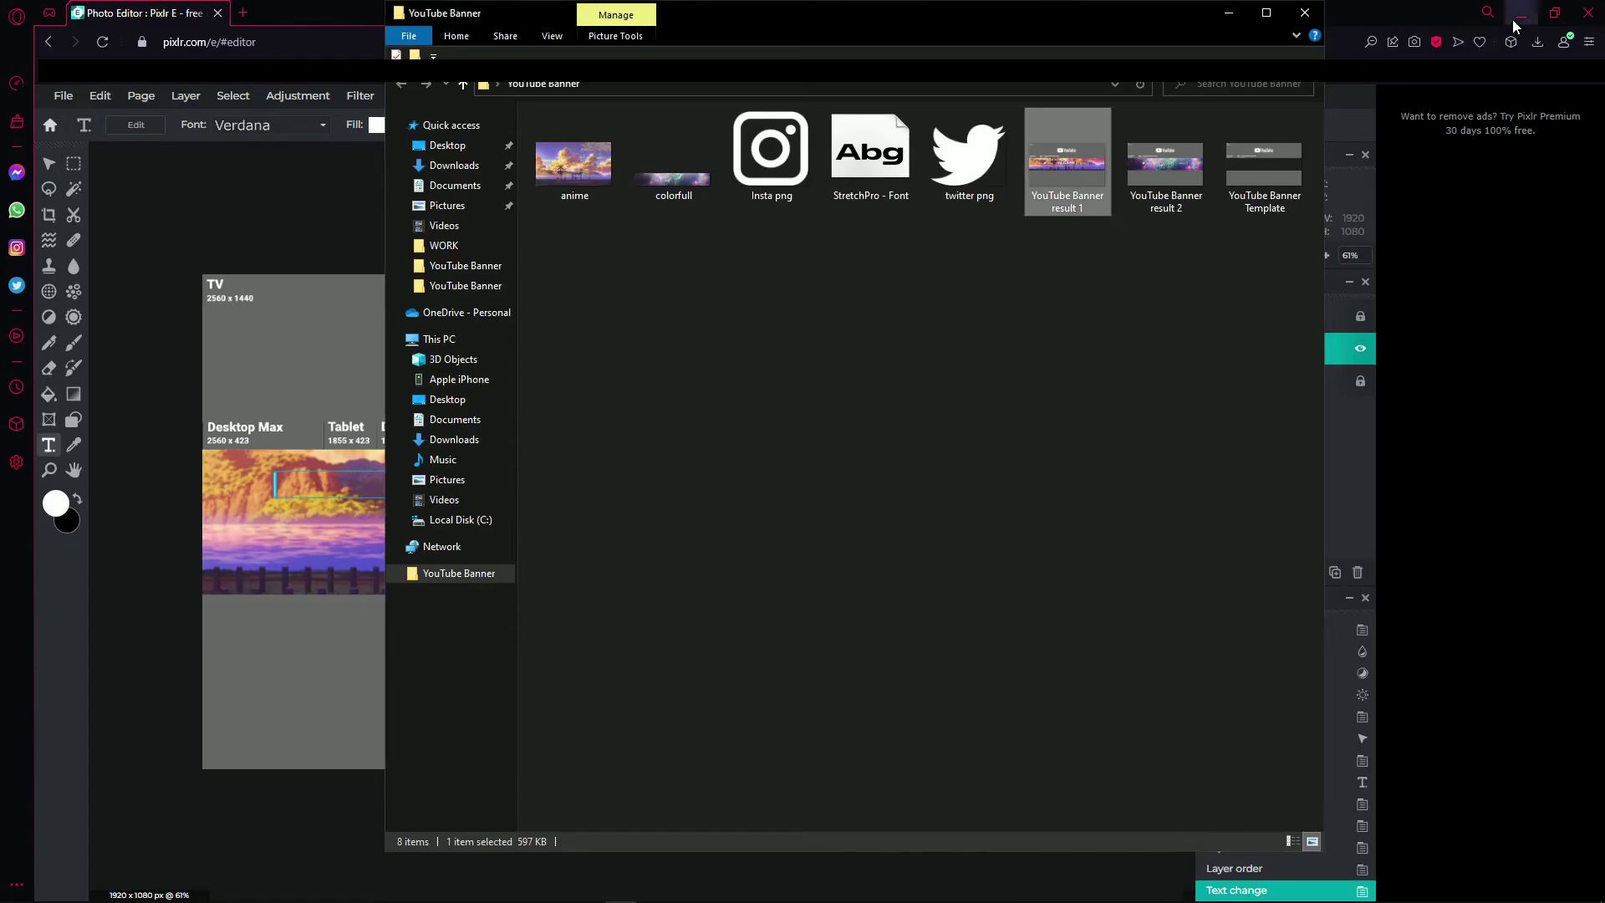
left_click_drag(870, 318, 766, 324)
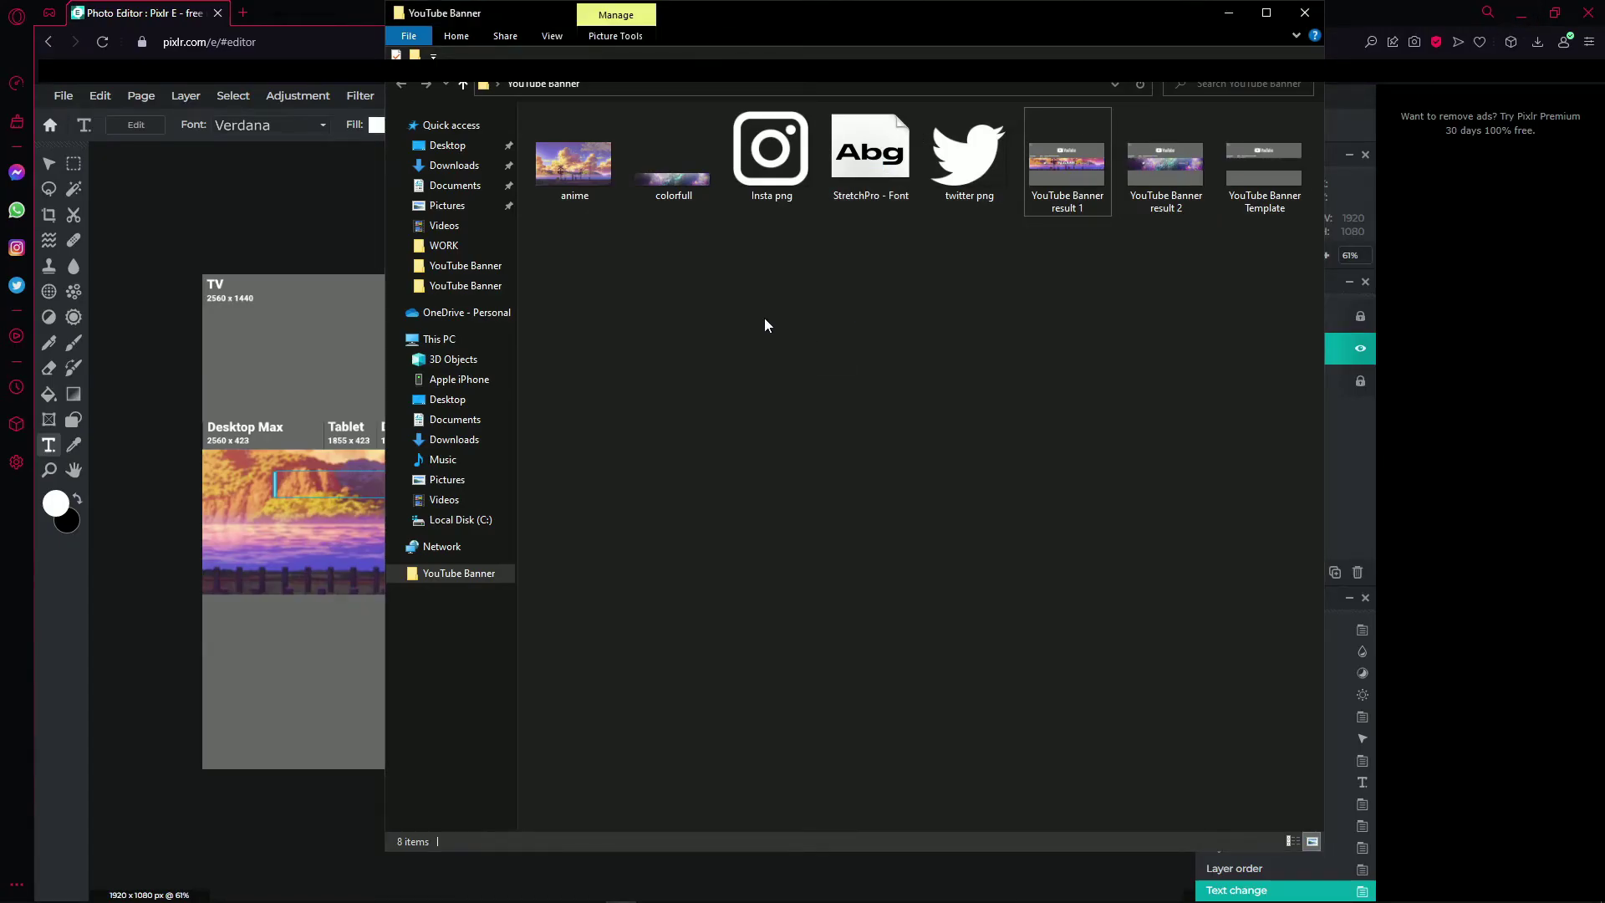
left_click_drag(882, 350, 880, 205)
left_click(1228, 13)
key("alt+Tab")
left_click_drag(936, 286, 877, 126)
Load the 'StretchPro - Font' file from the banner folder as a local font.
left_click(1238, 13)
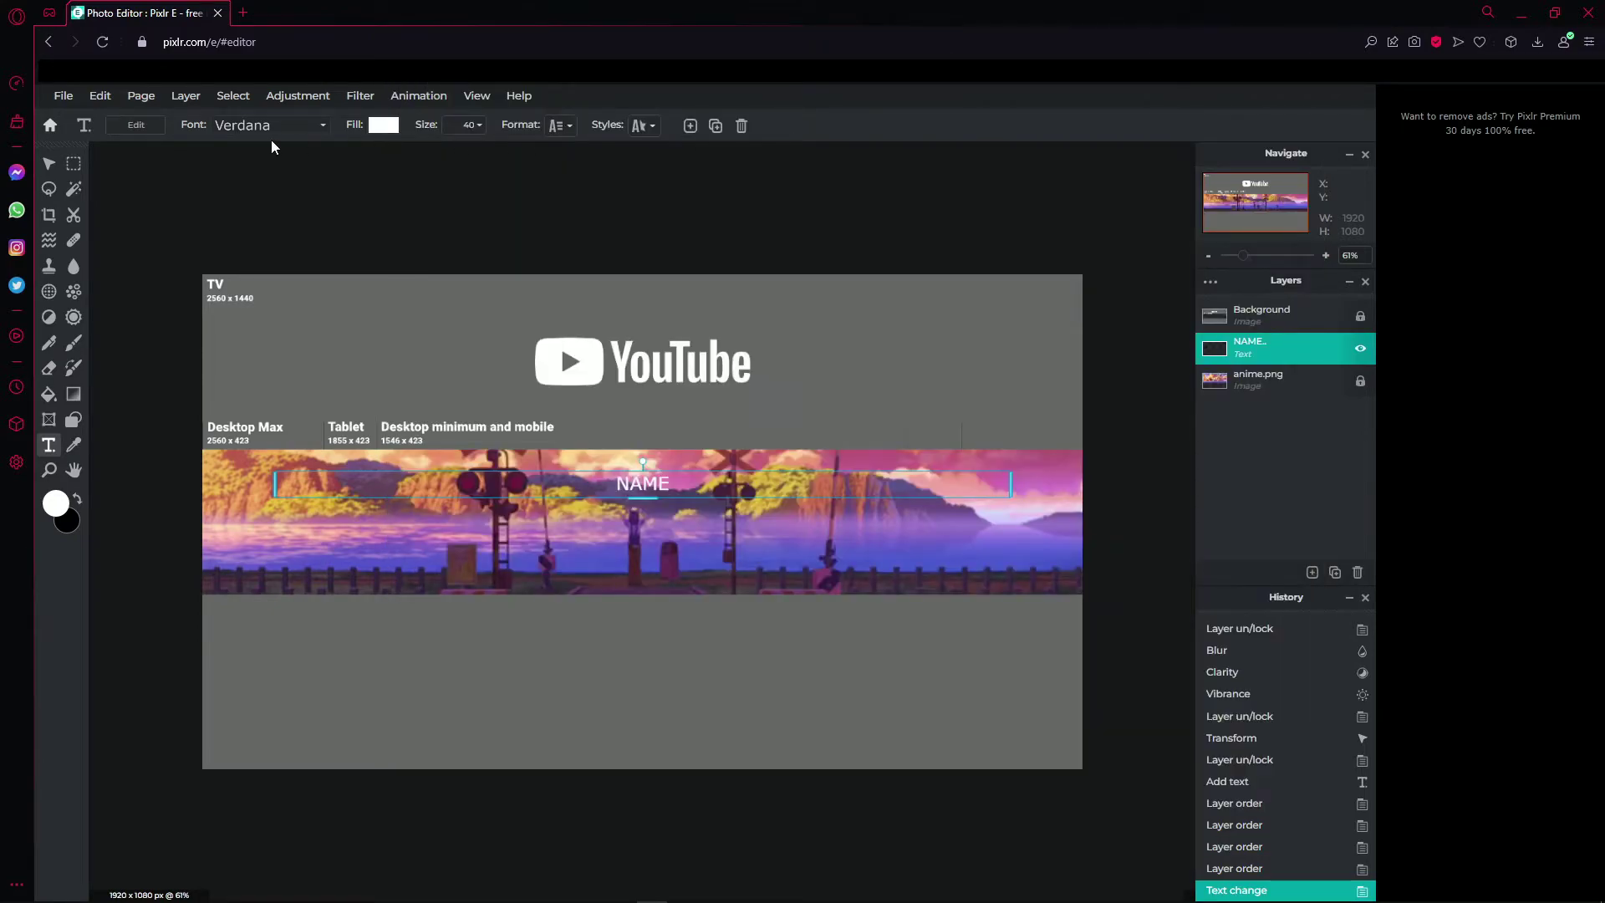
left_click(258, 124)
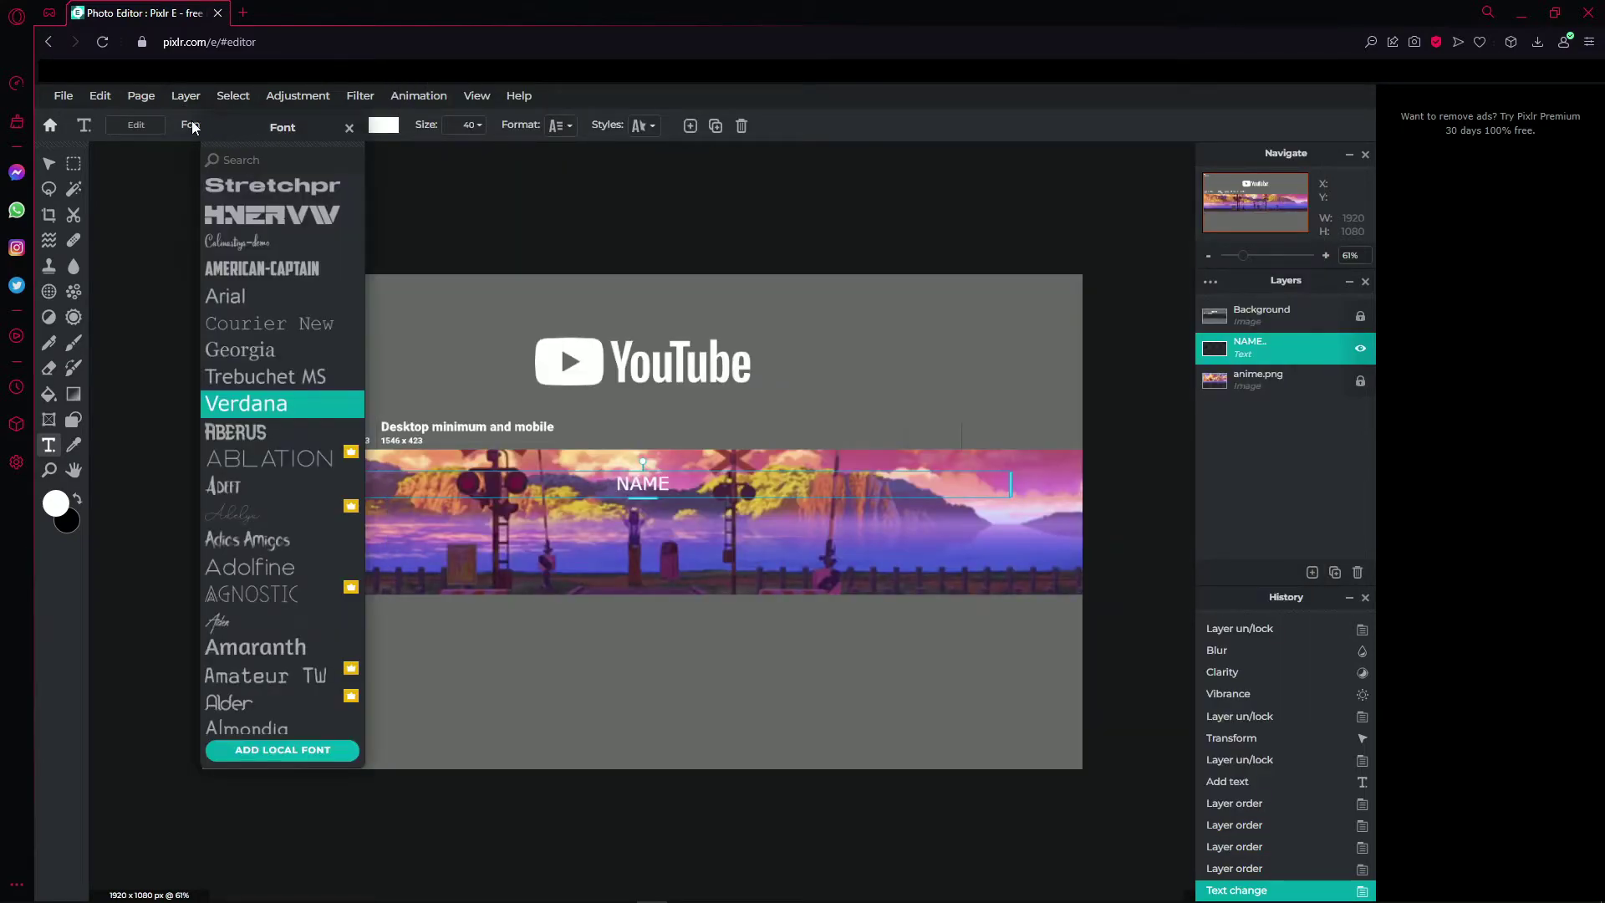
left_click(268, 126)
left_click(288, 131)
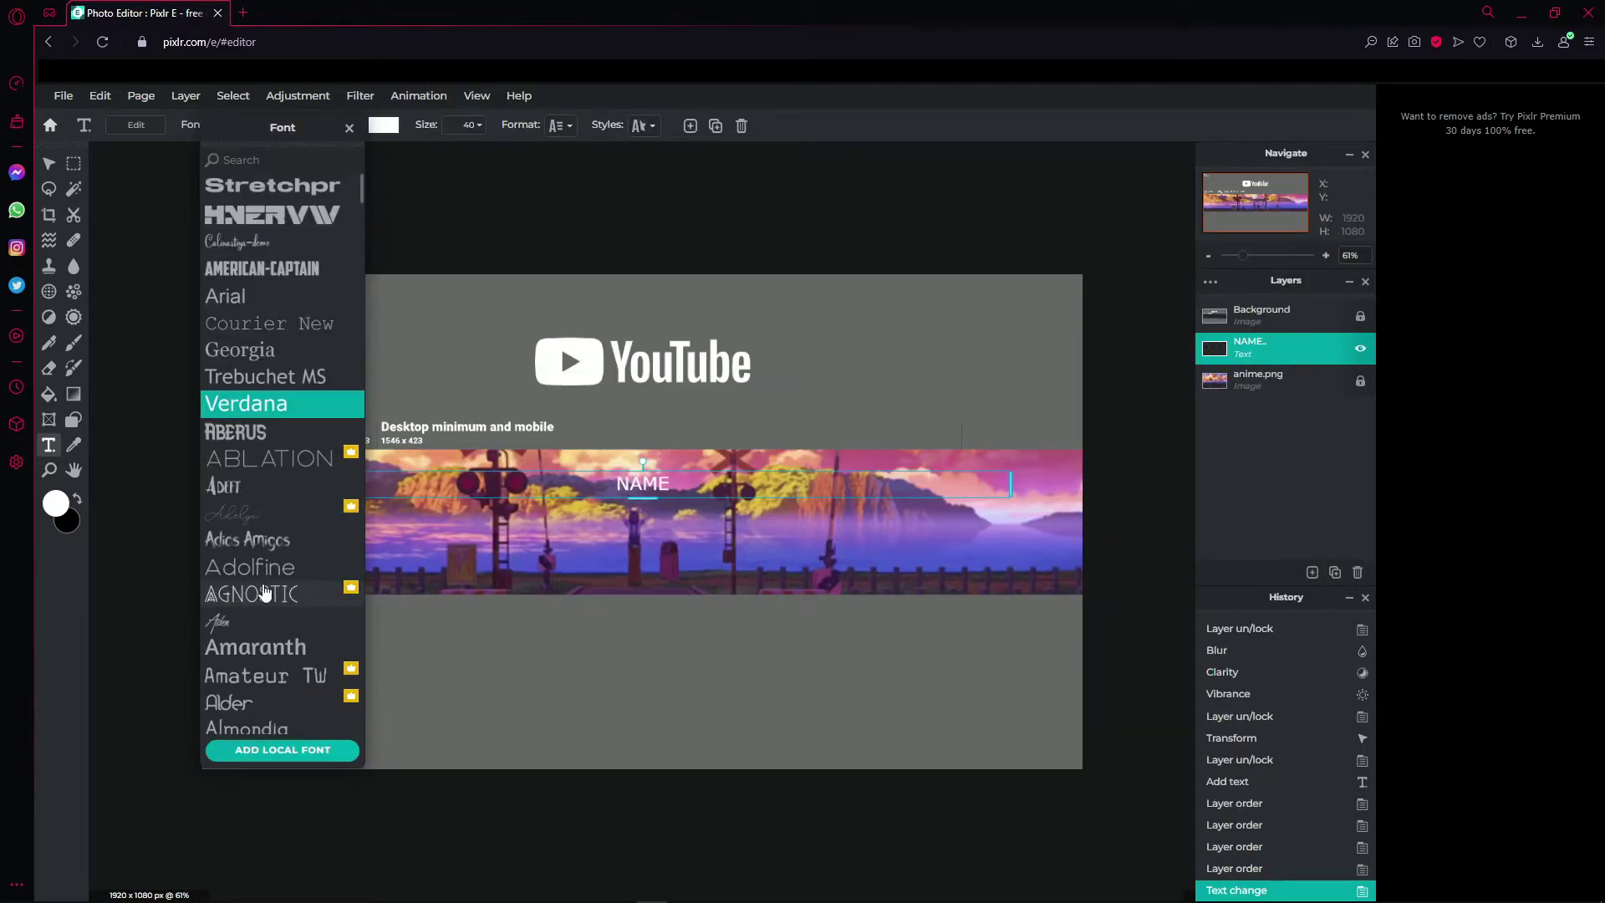
left_click(268, 753)
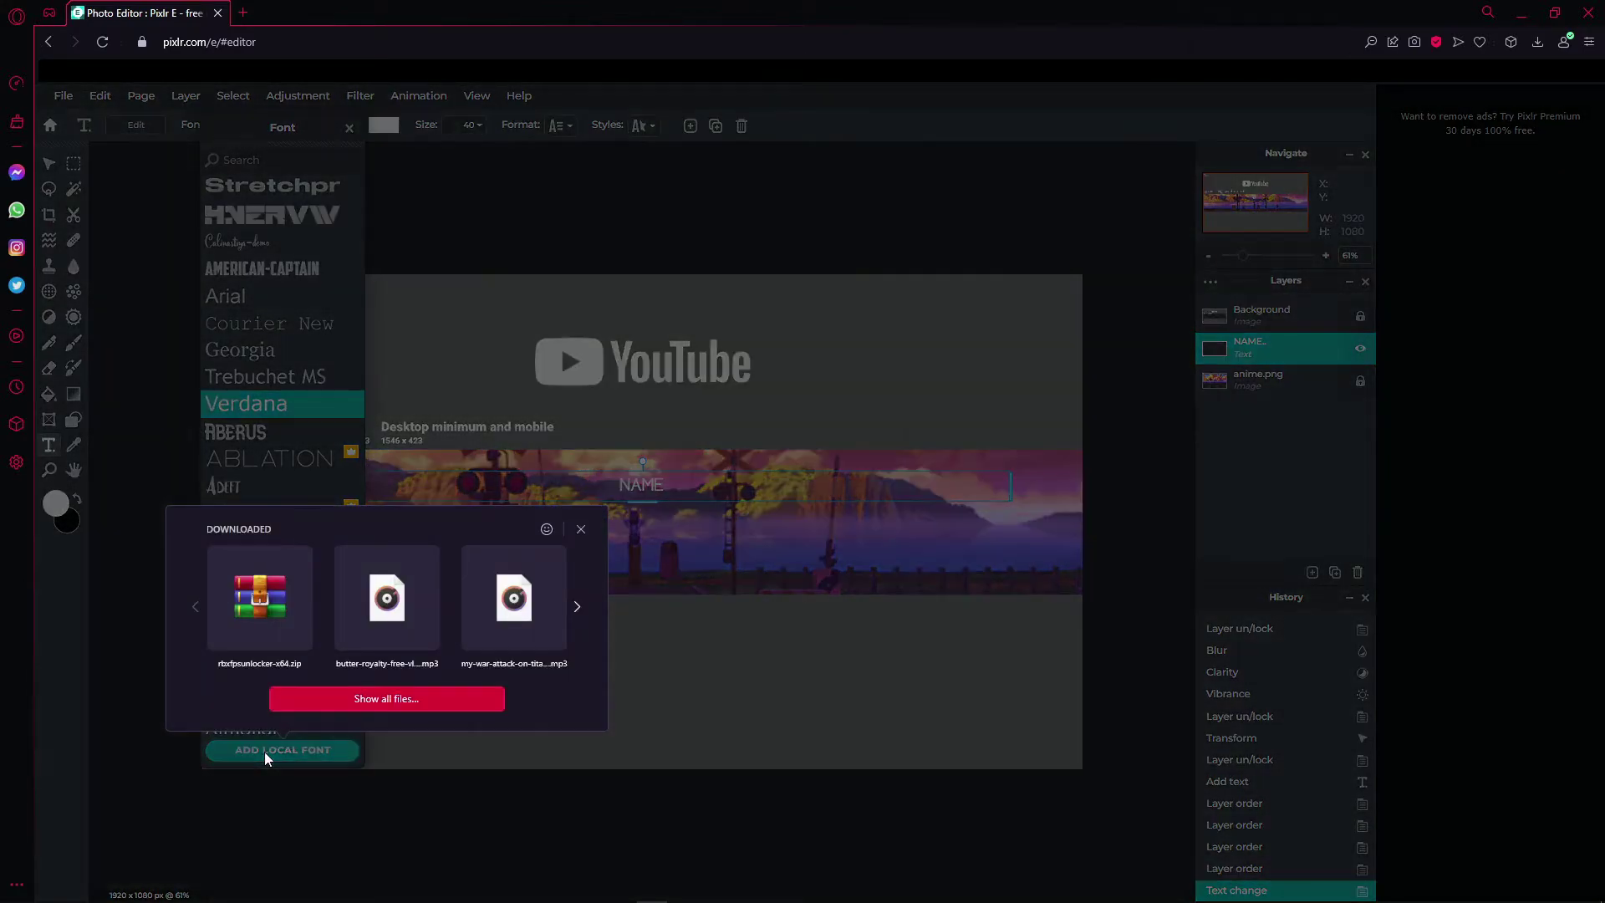
left_click(363, 699)
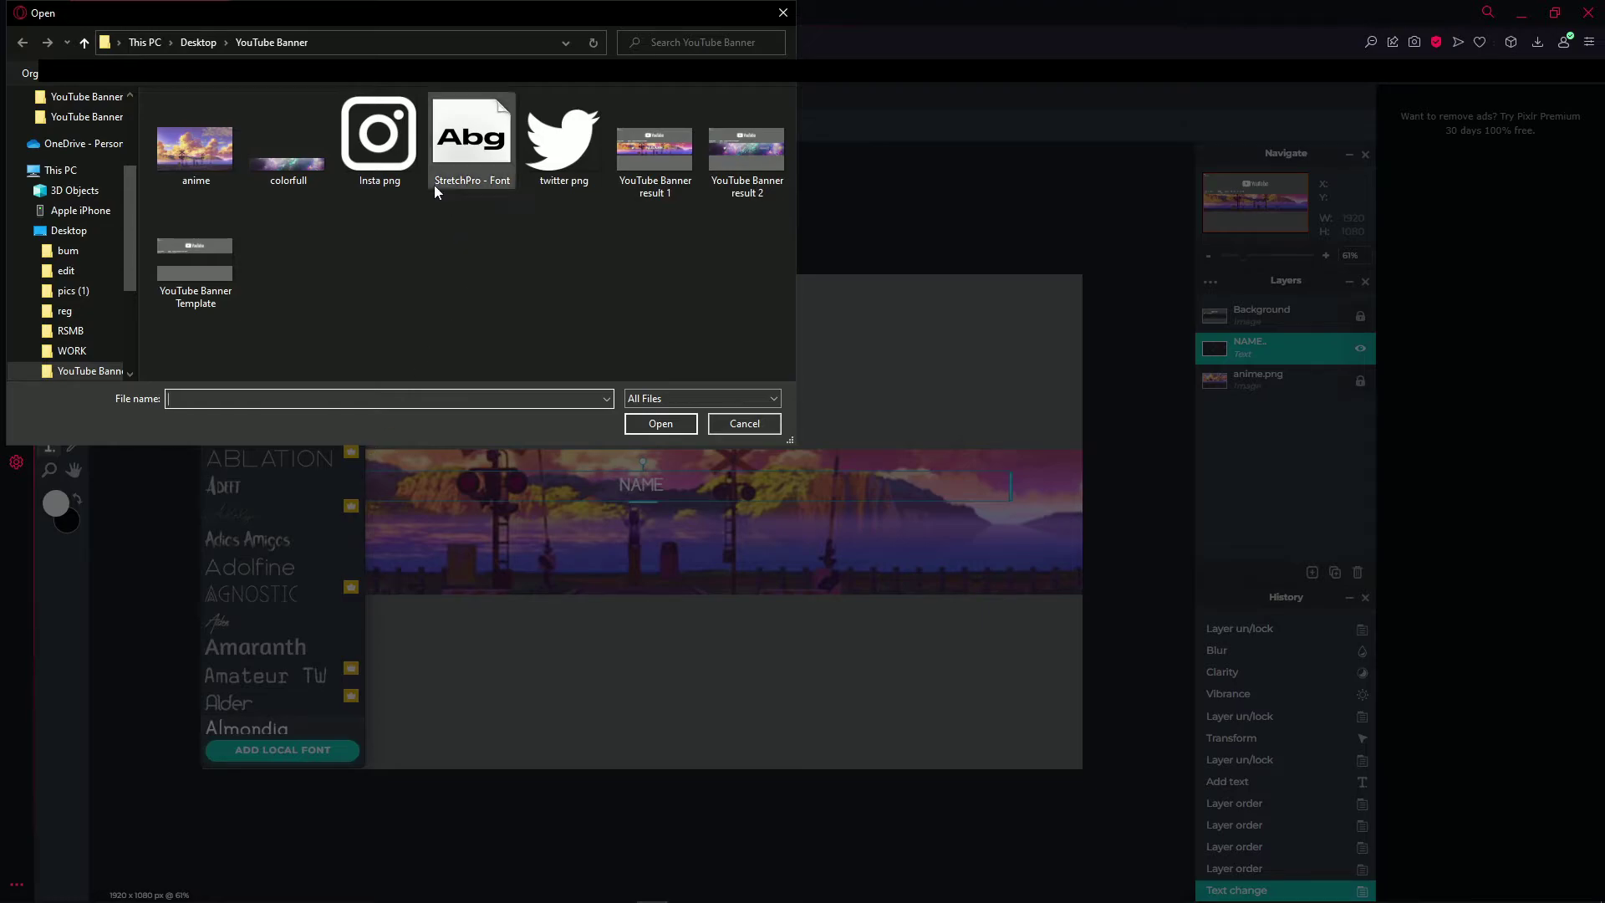
left_click(469, 157)
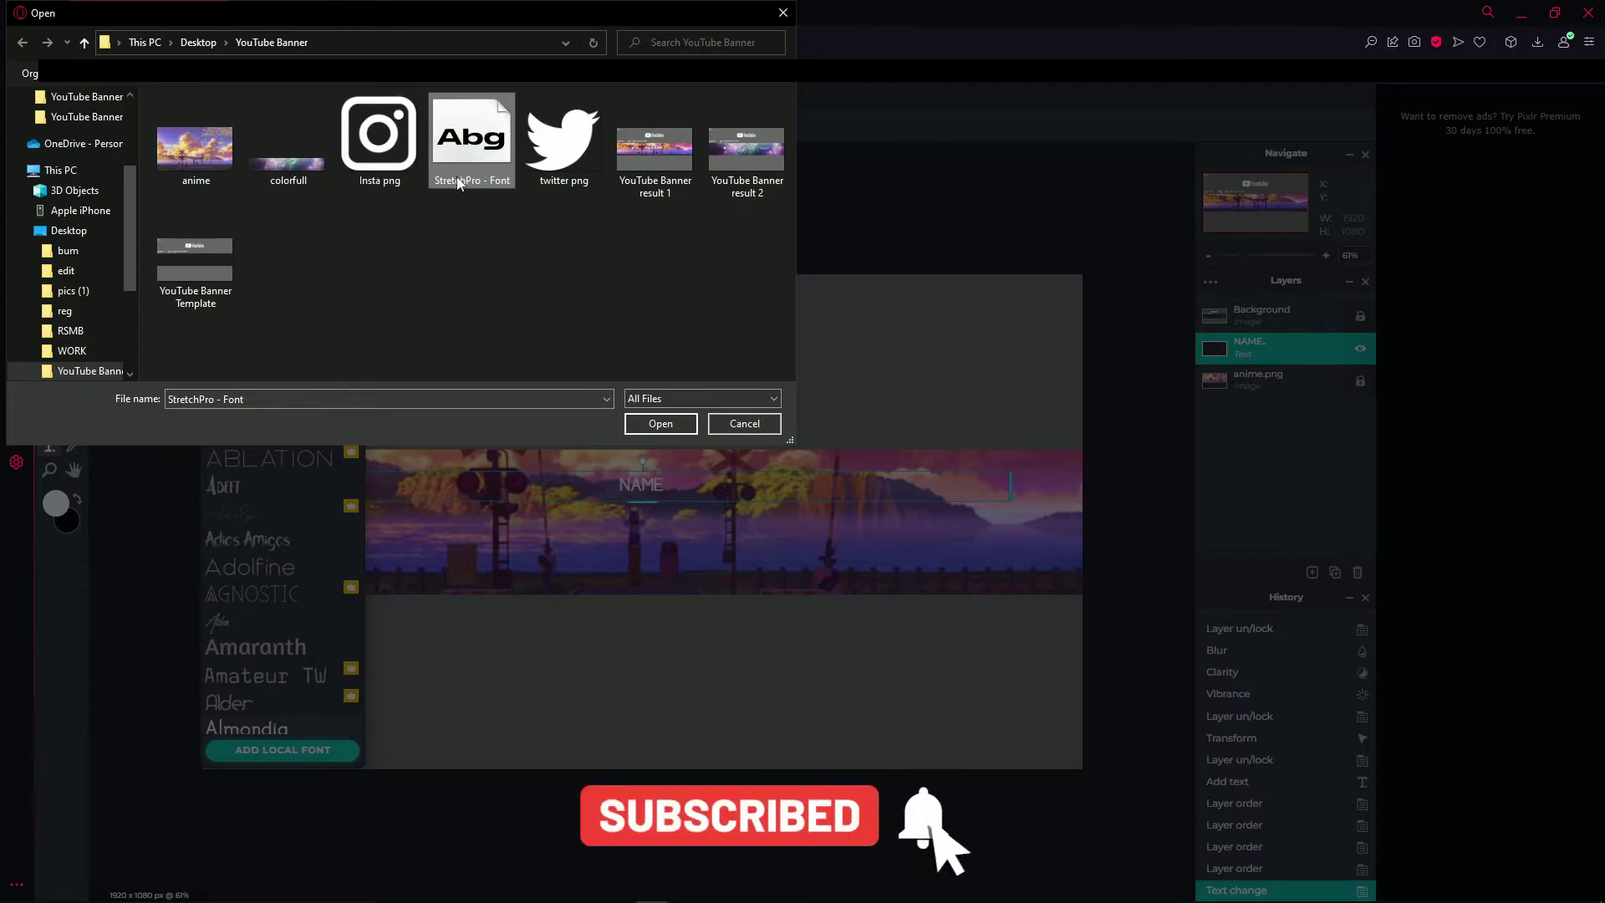
left_click(654, 420)
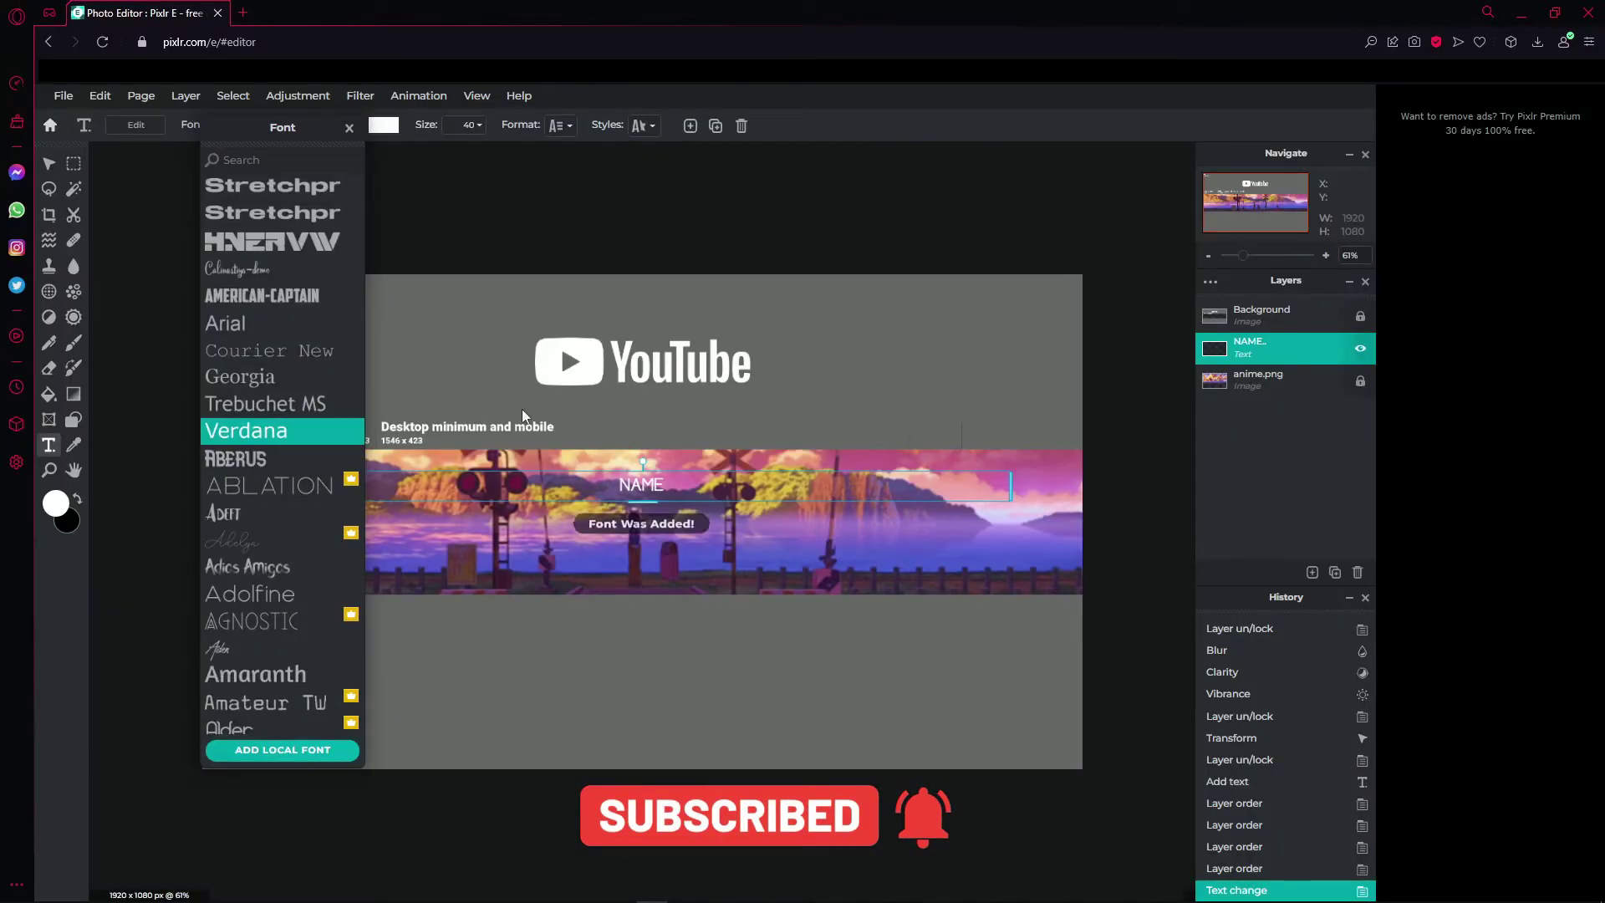
Set the NAME text in the Stretchpro font.
left_click(280, 186)
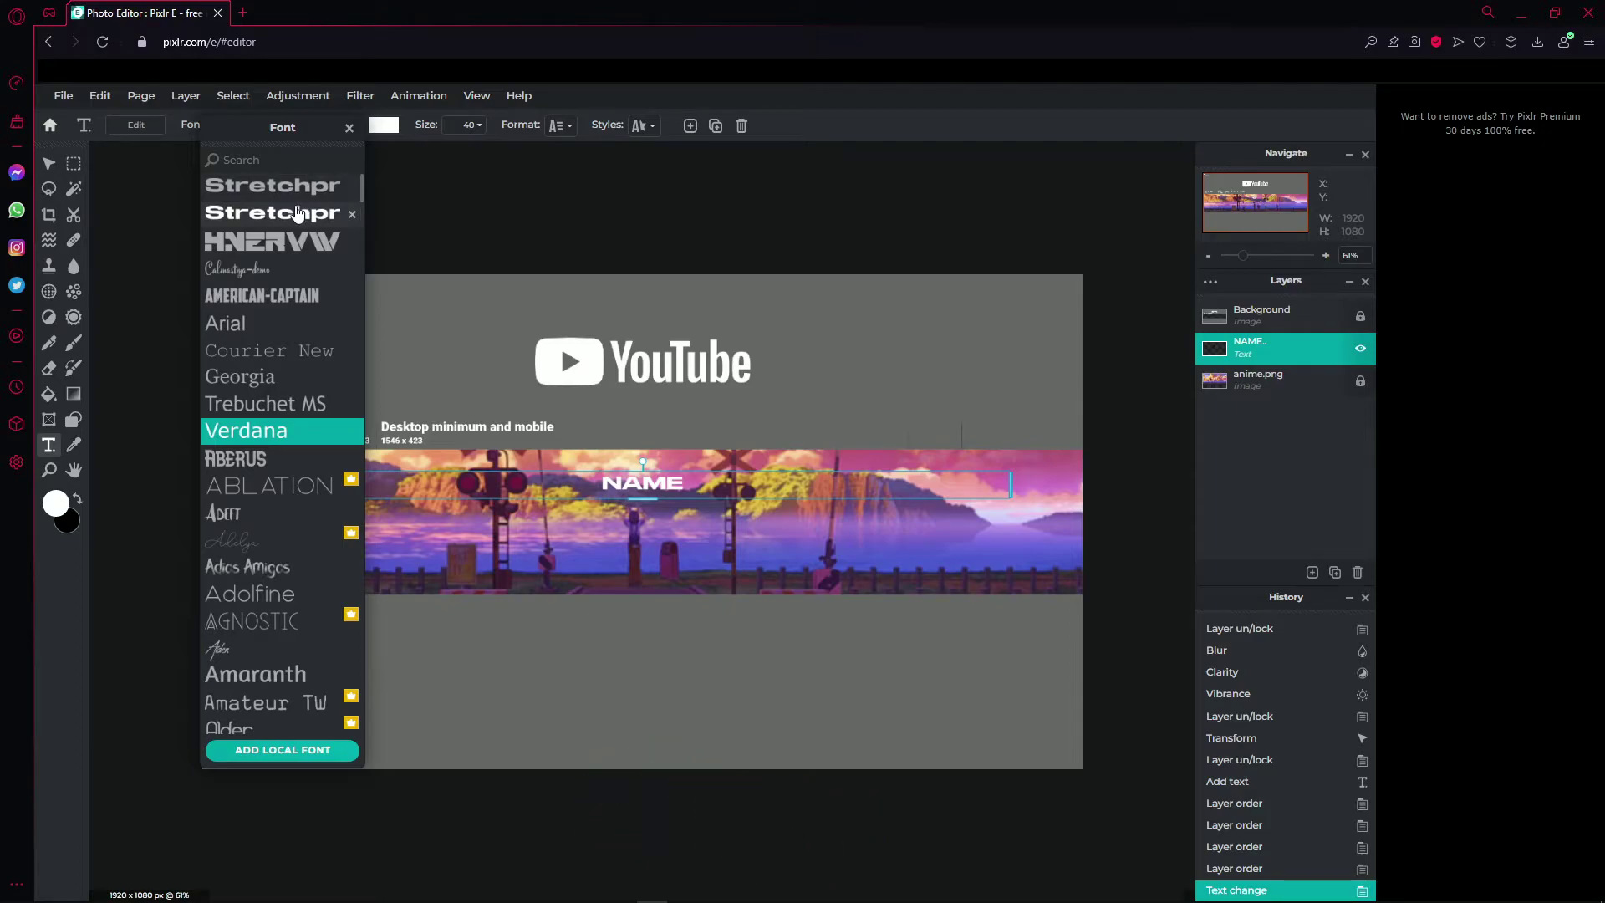
left_click(352, 214)
left_click(280, 184)
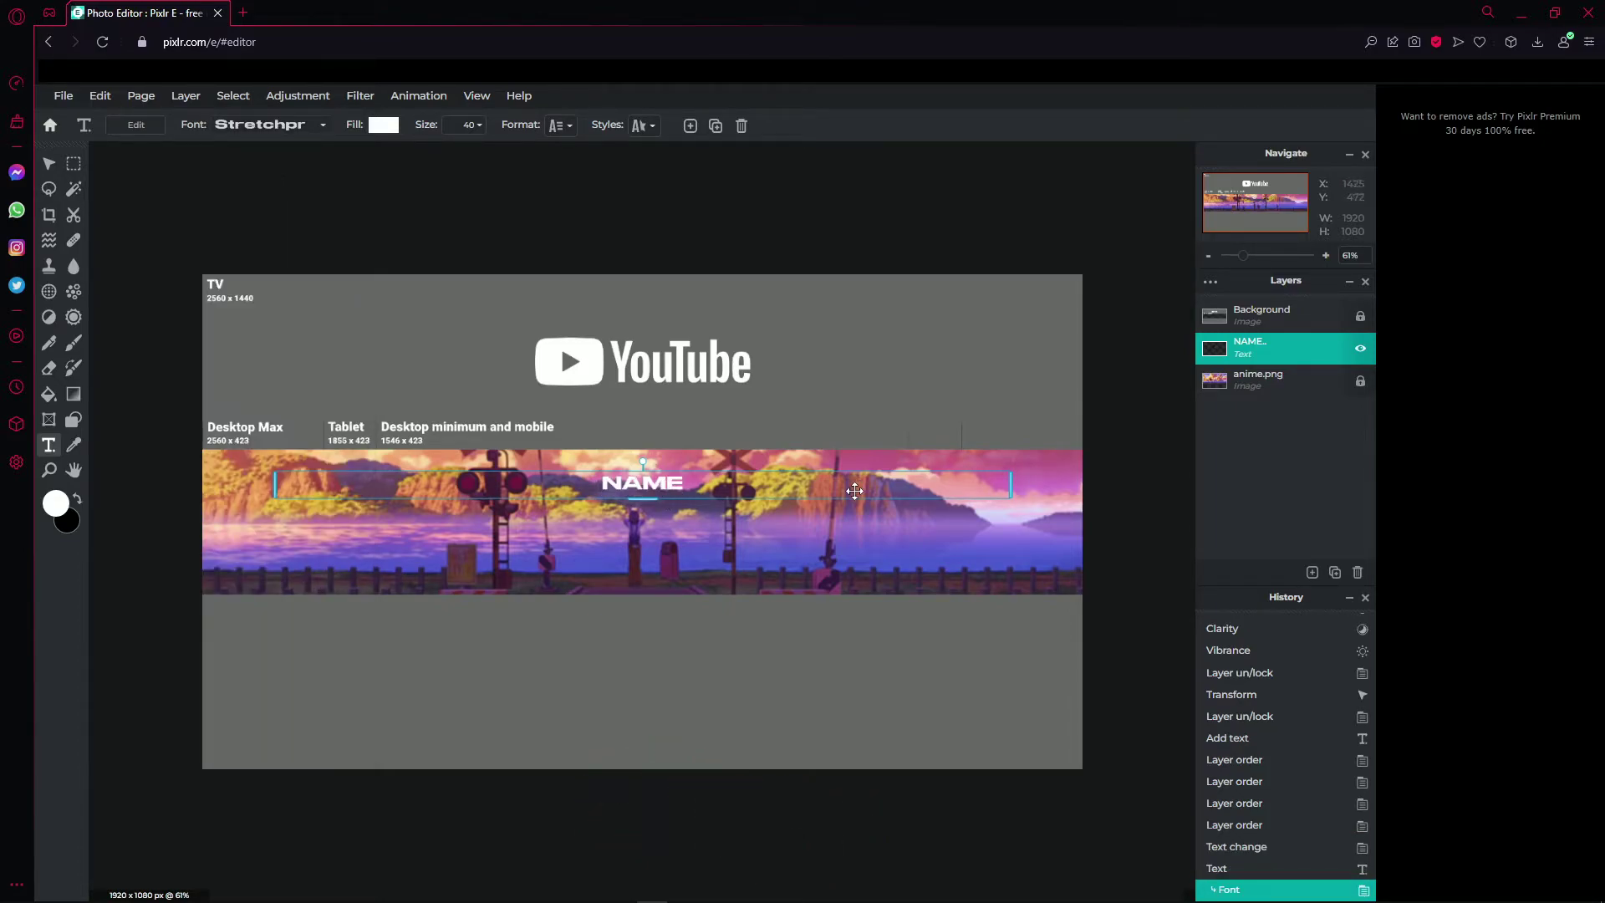
Set the NAME text size to 100 and move it down to the banner centre.
left_click(682, 487)
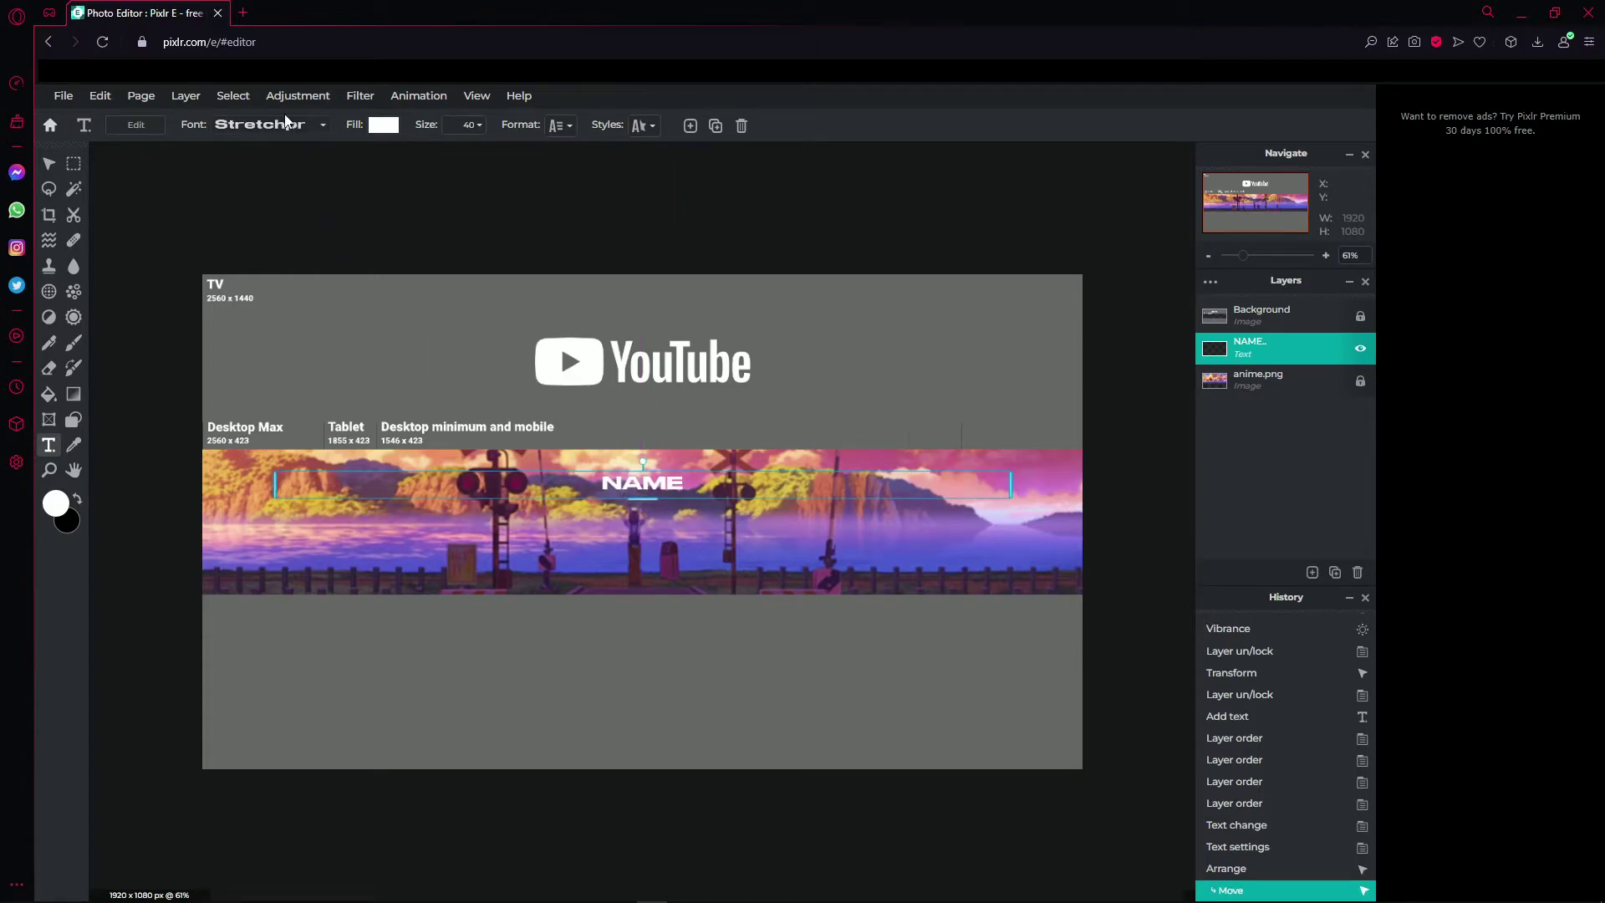
left_click(285, 124)
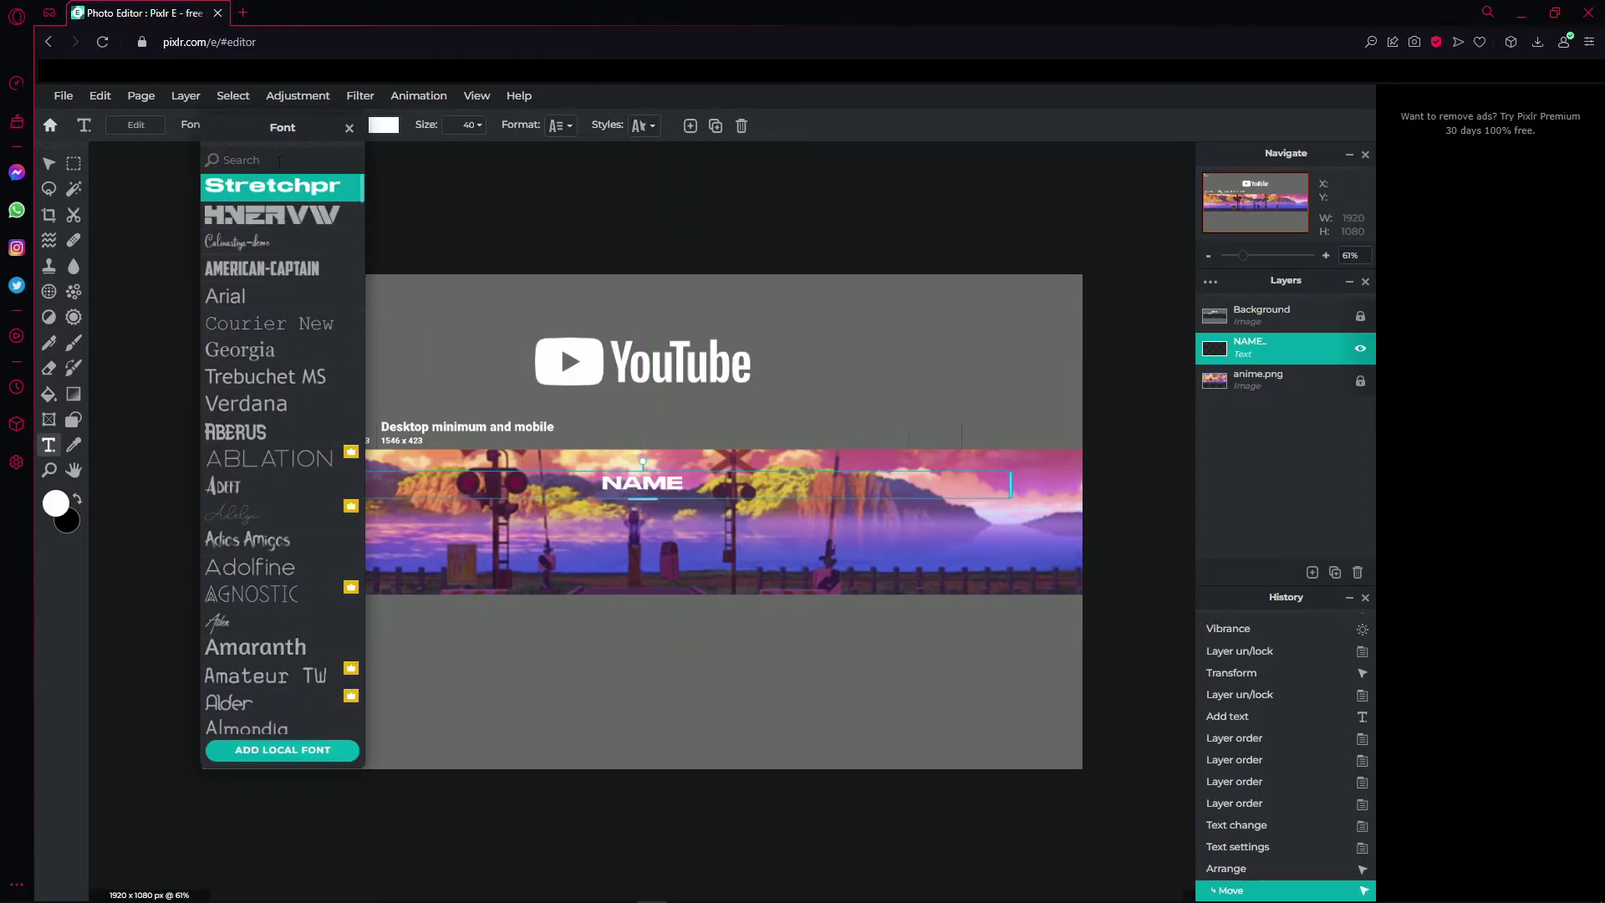
left_click(279, 188)
left_click(468, 125)
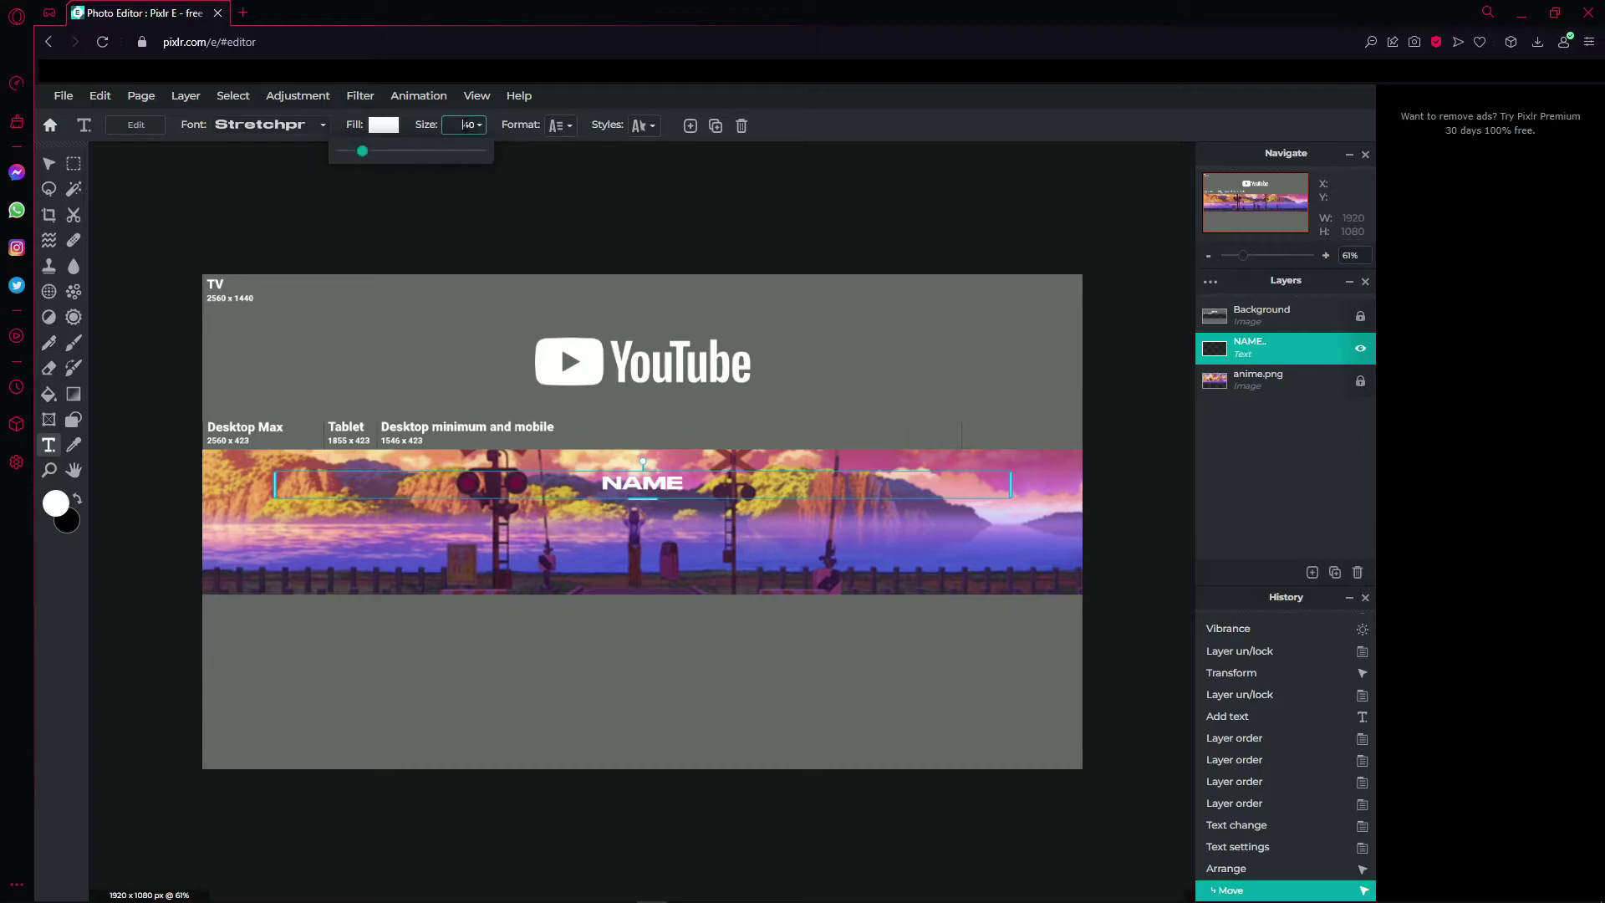
left_click_drag(365, 160, 400, 160)
left_click_drag(700, 499, 694, 516)
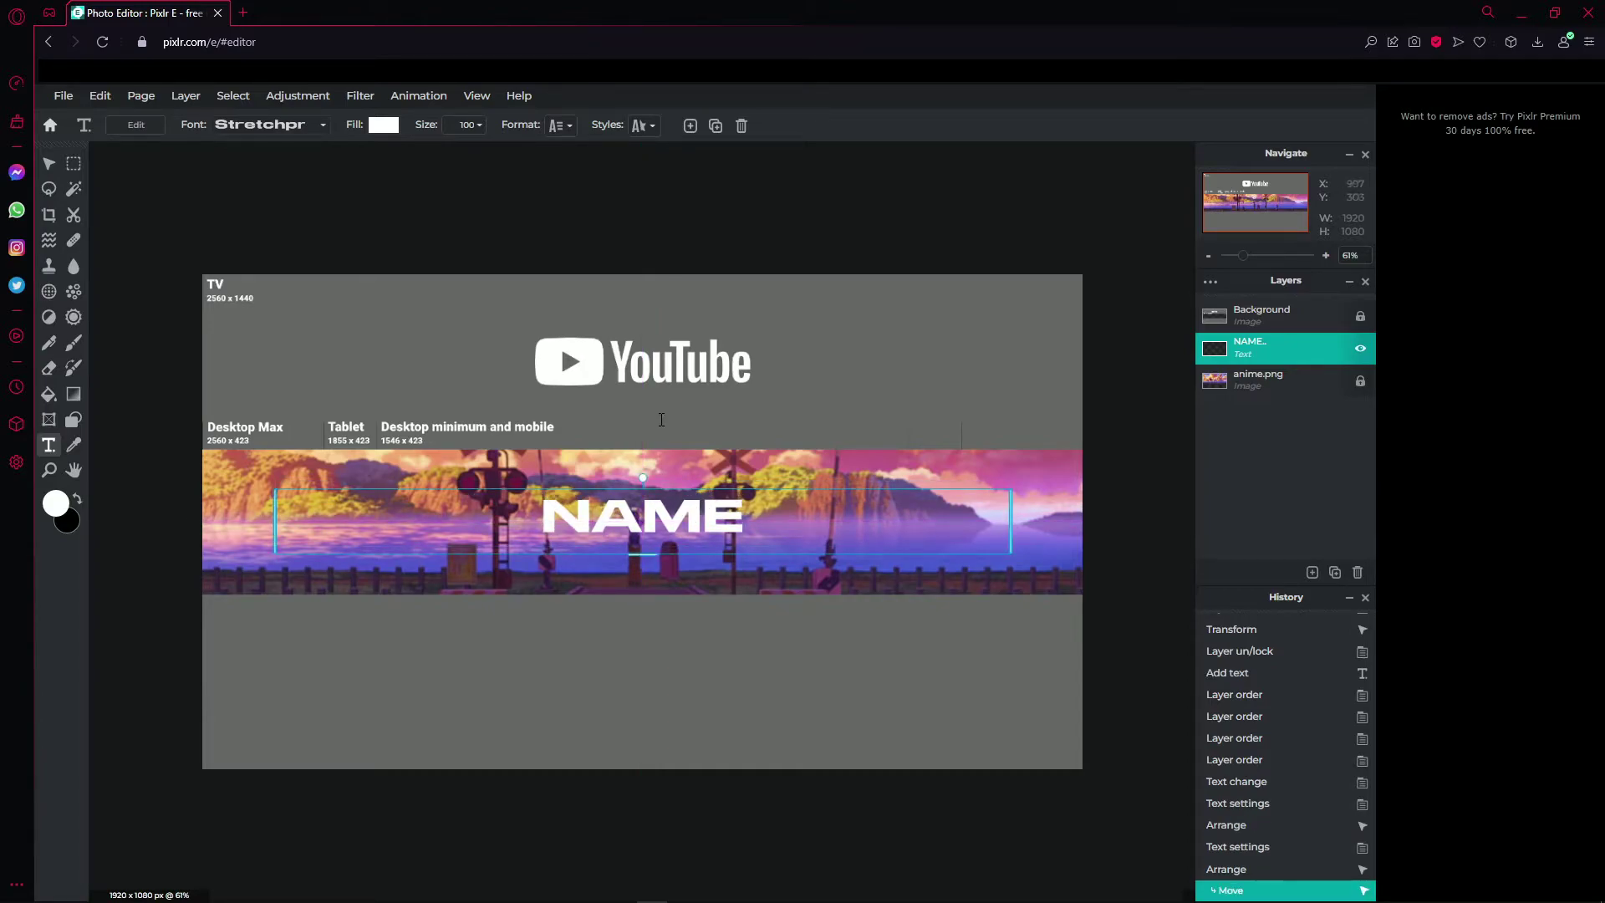
Toggle the NAME layer's lock, then bring up the NAME text's style options.
left_click(756, 412)
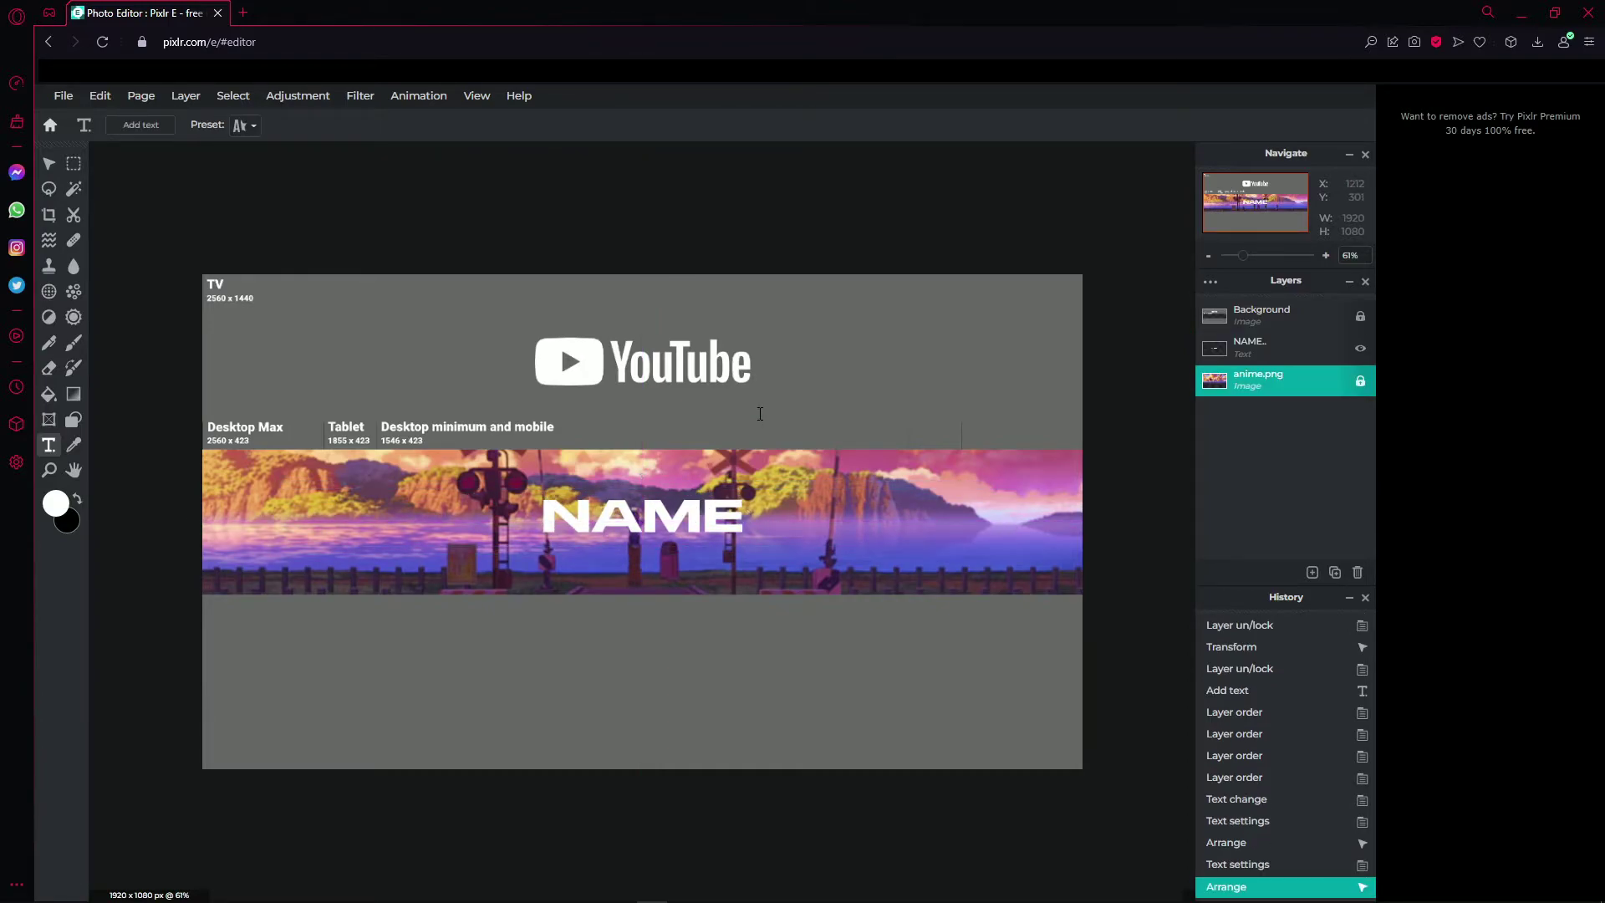
double_click(1286, 351)
left_click(1158, 513)
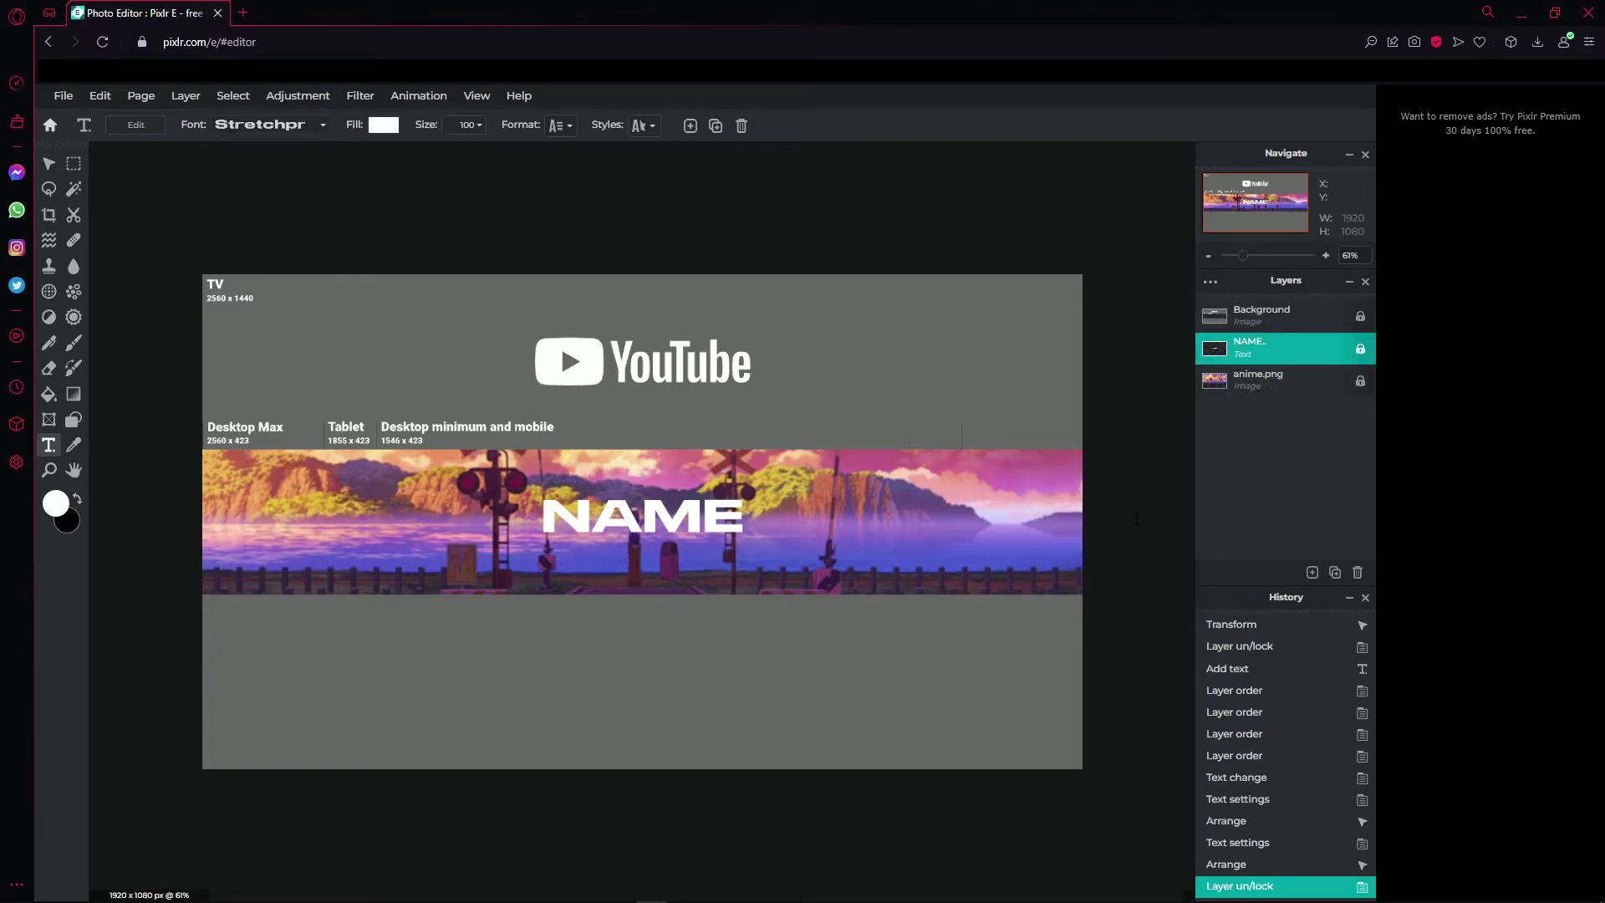
left_click(1304, 378)
double_click(1328, 343)
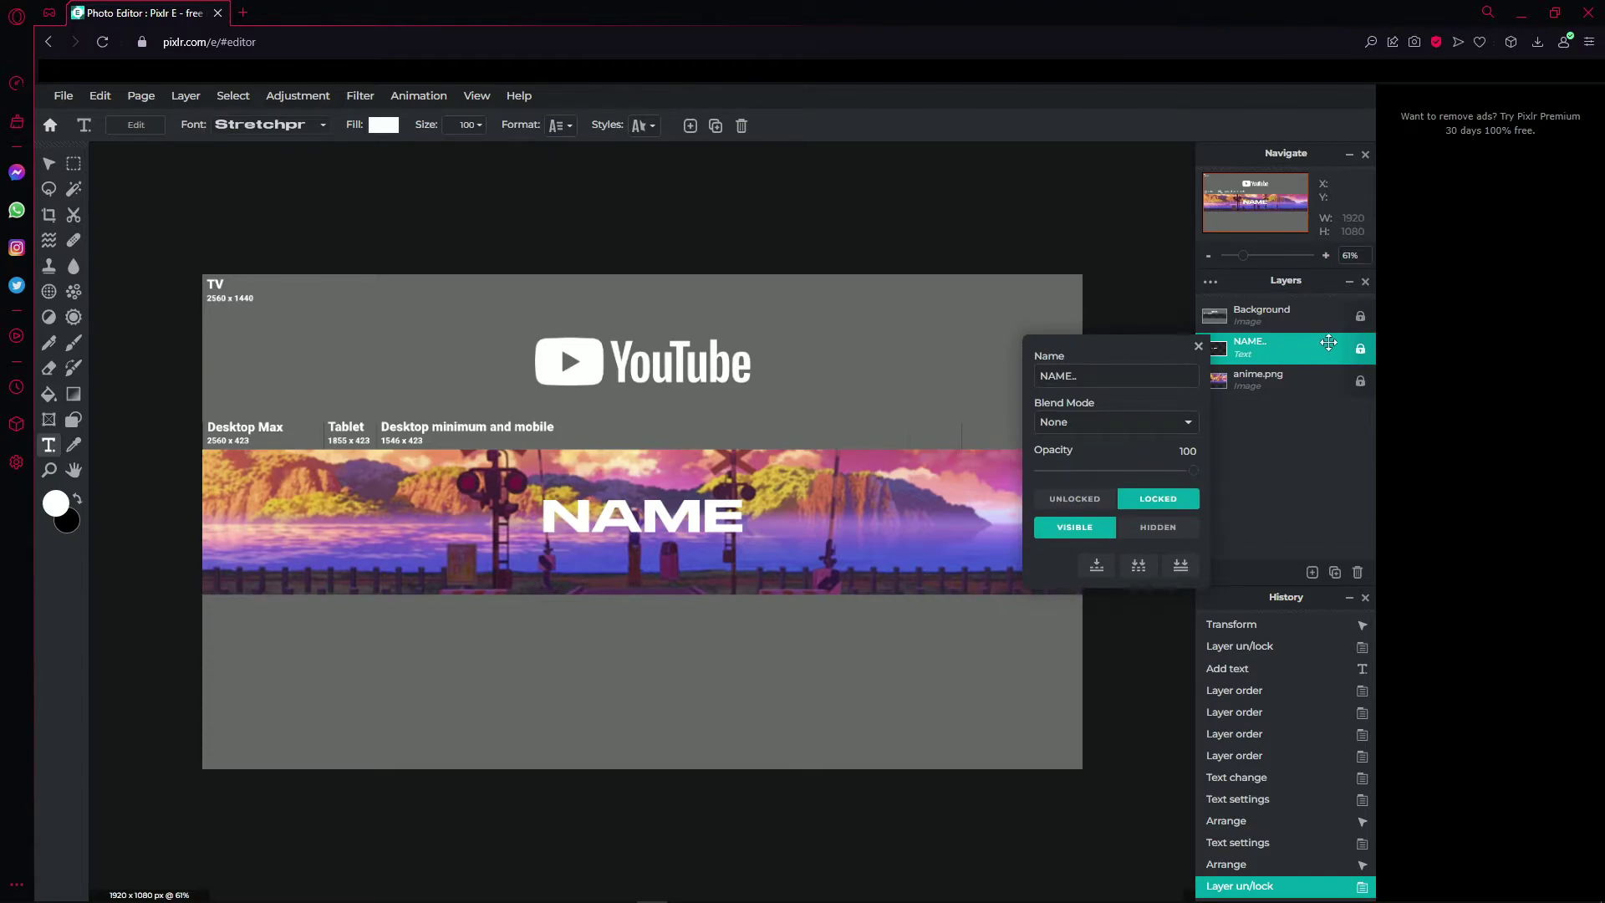
left_click(1075, 499)
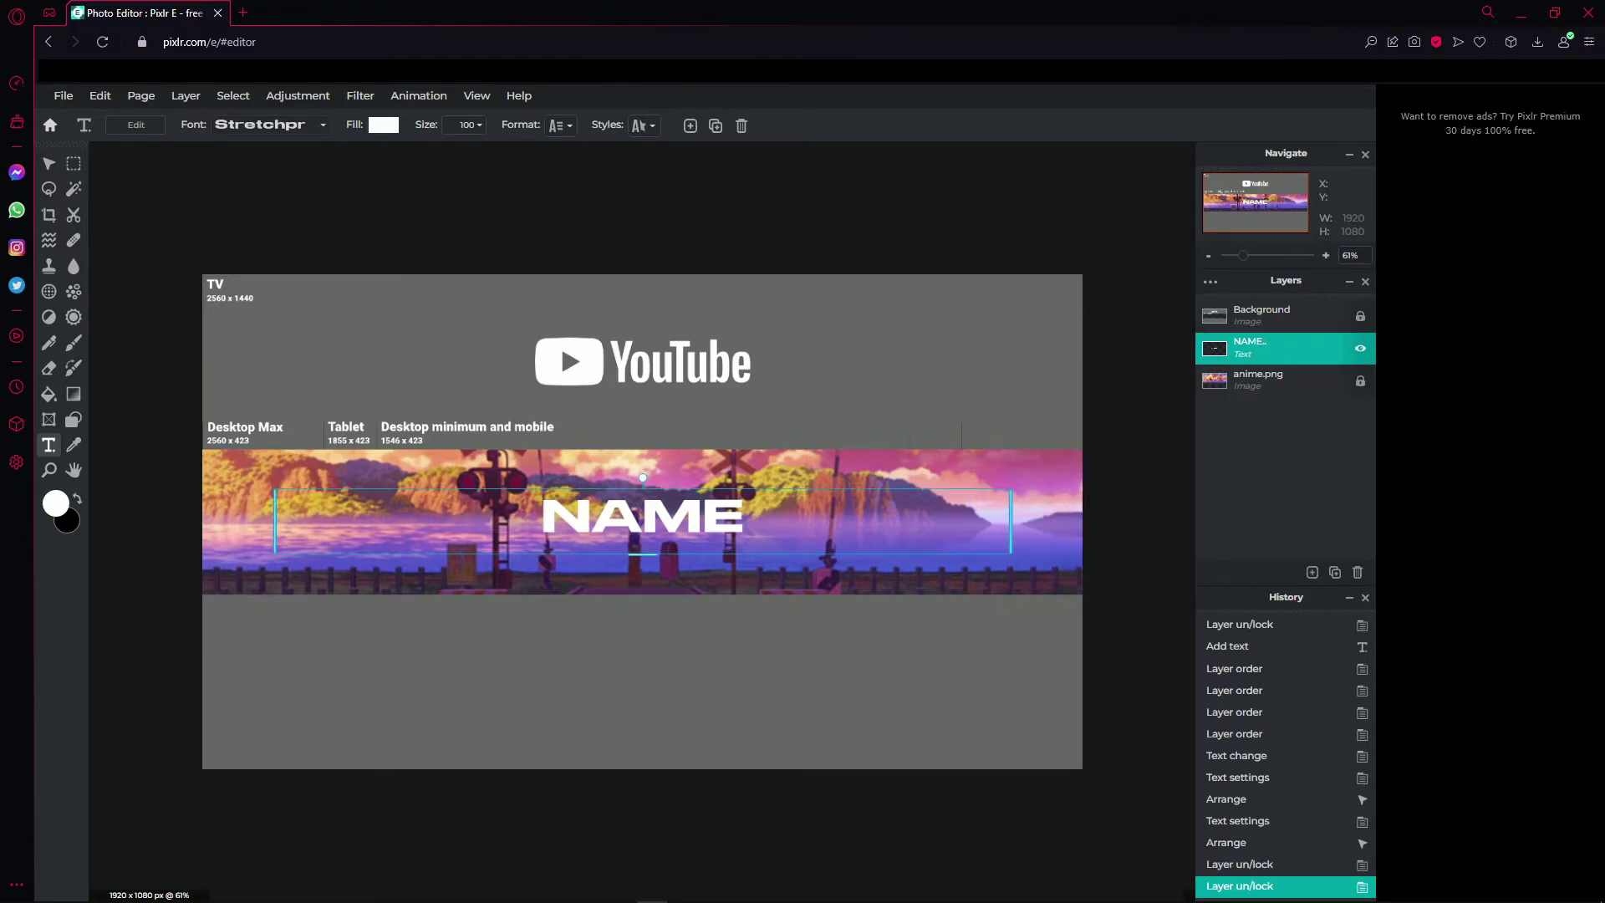
double_click(714, 532)
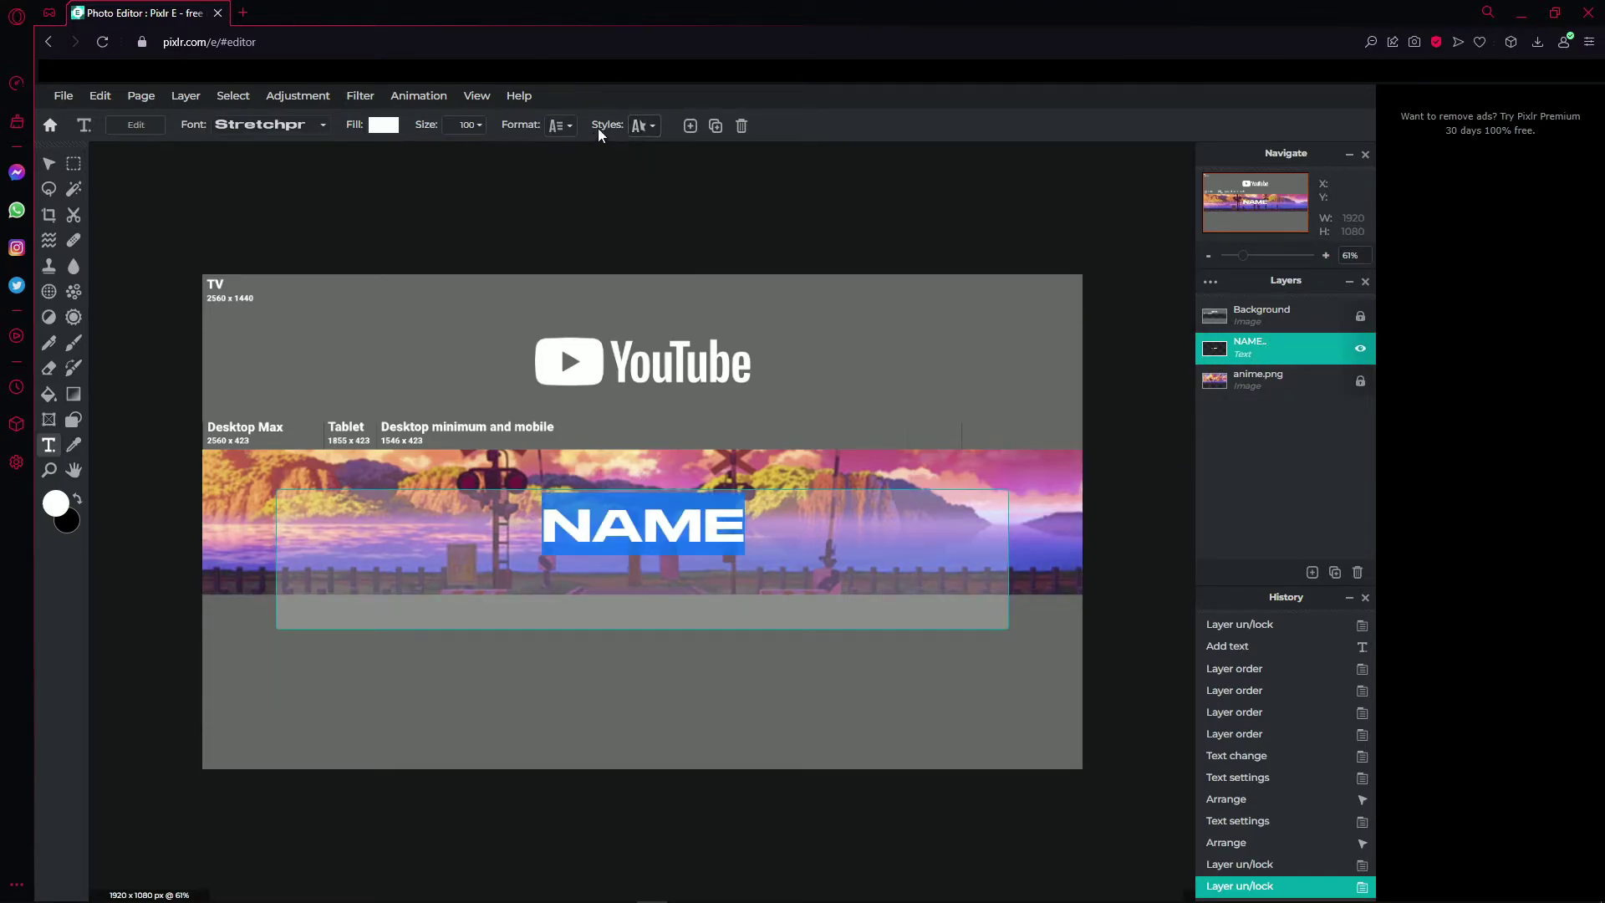
left_click(637, 127)
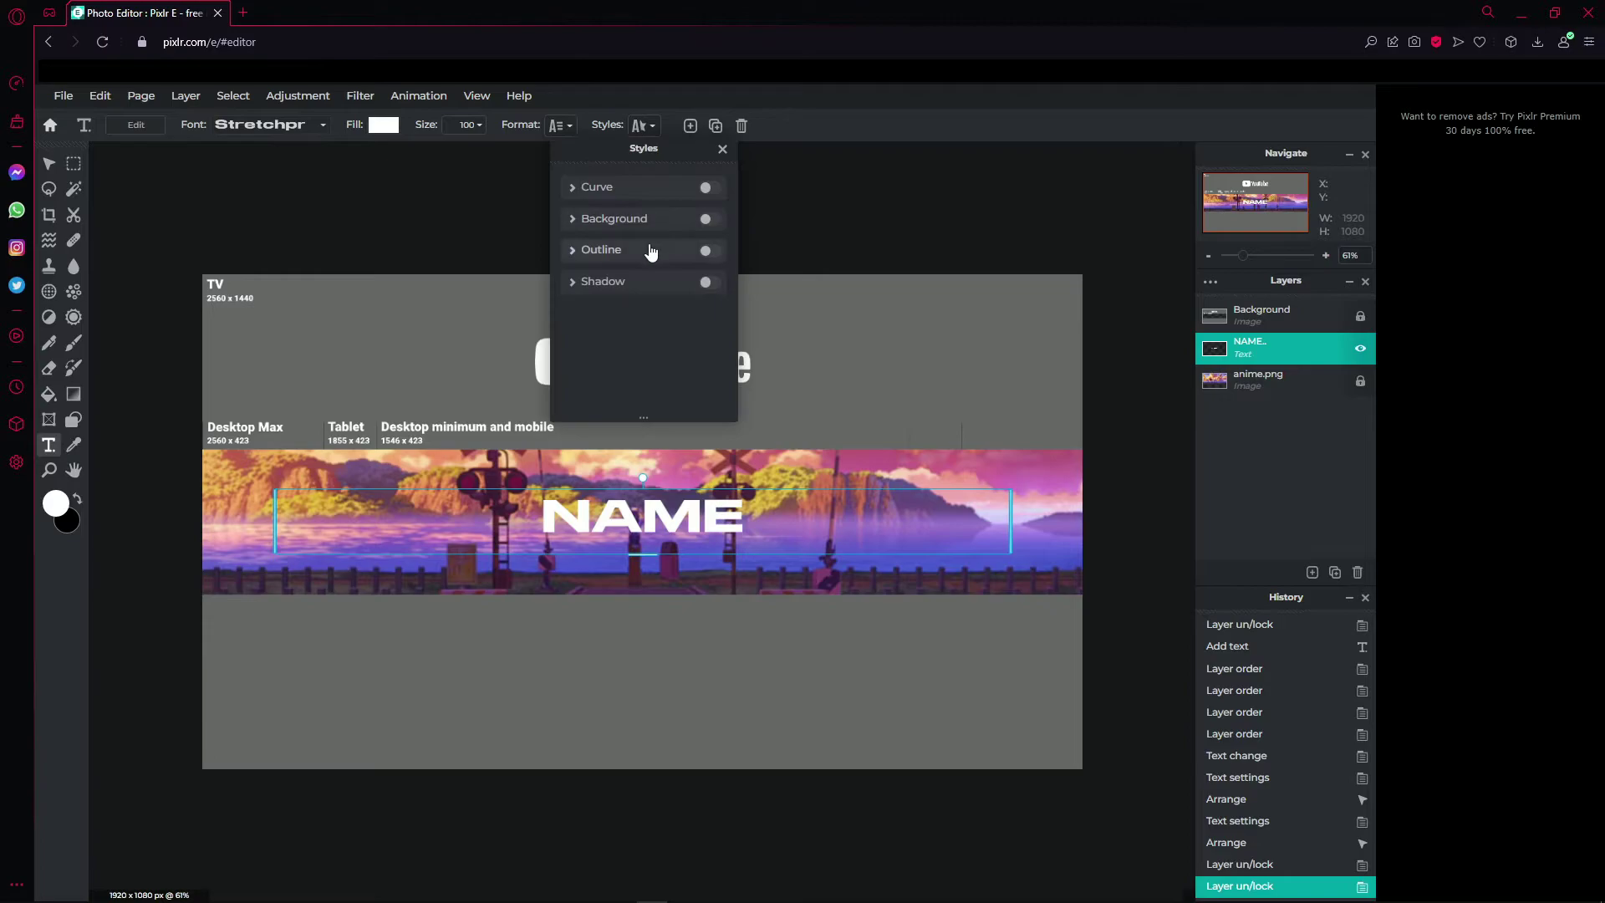
Set the NAME text's shadow to black #000000 with opacity 86 and blur 17.
left_click(708, 281)
scroll(618, 326, "down", 2)
left_click_drag(615, 285, 590, 294)
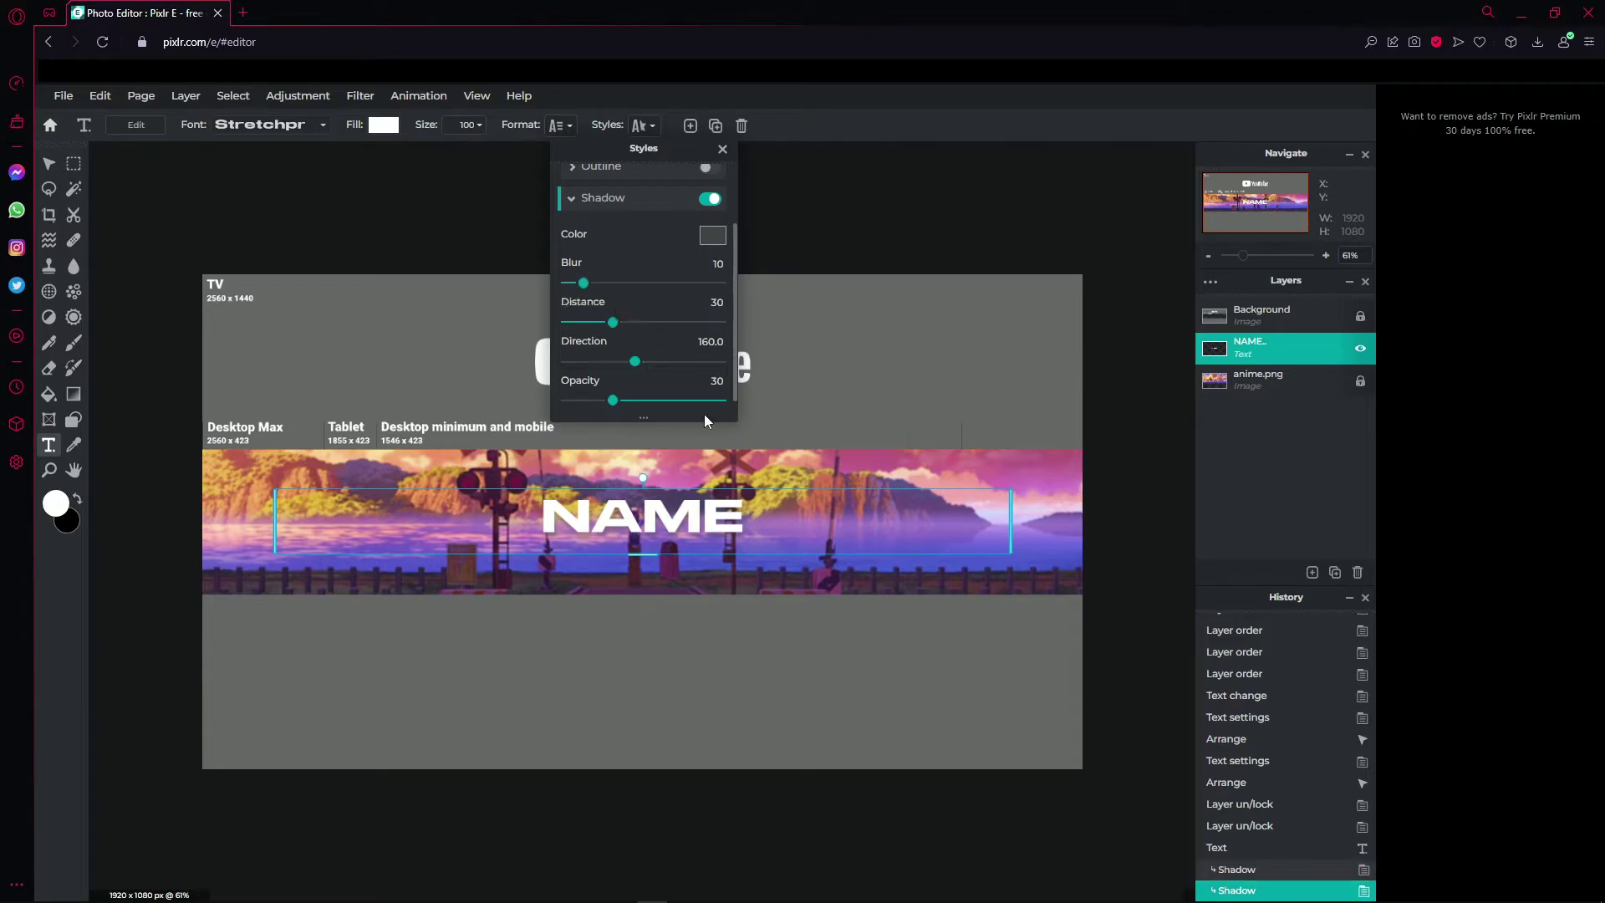
scroll(656, 338, "down", 1)
left_click_drag(612, 382, 701, 383)
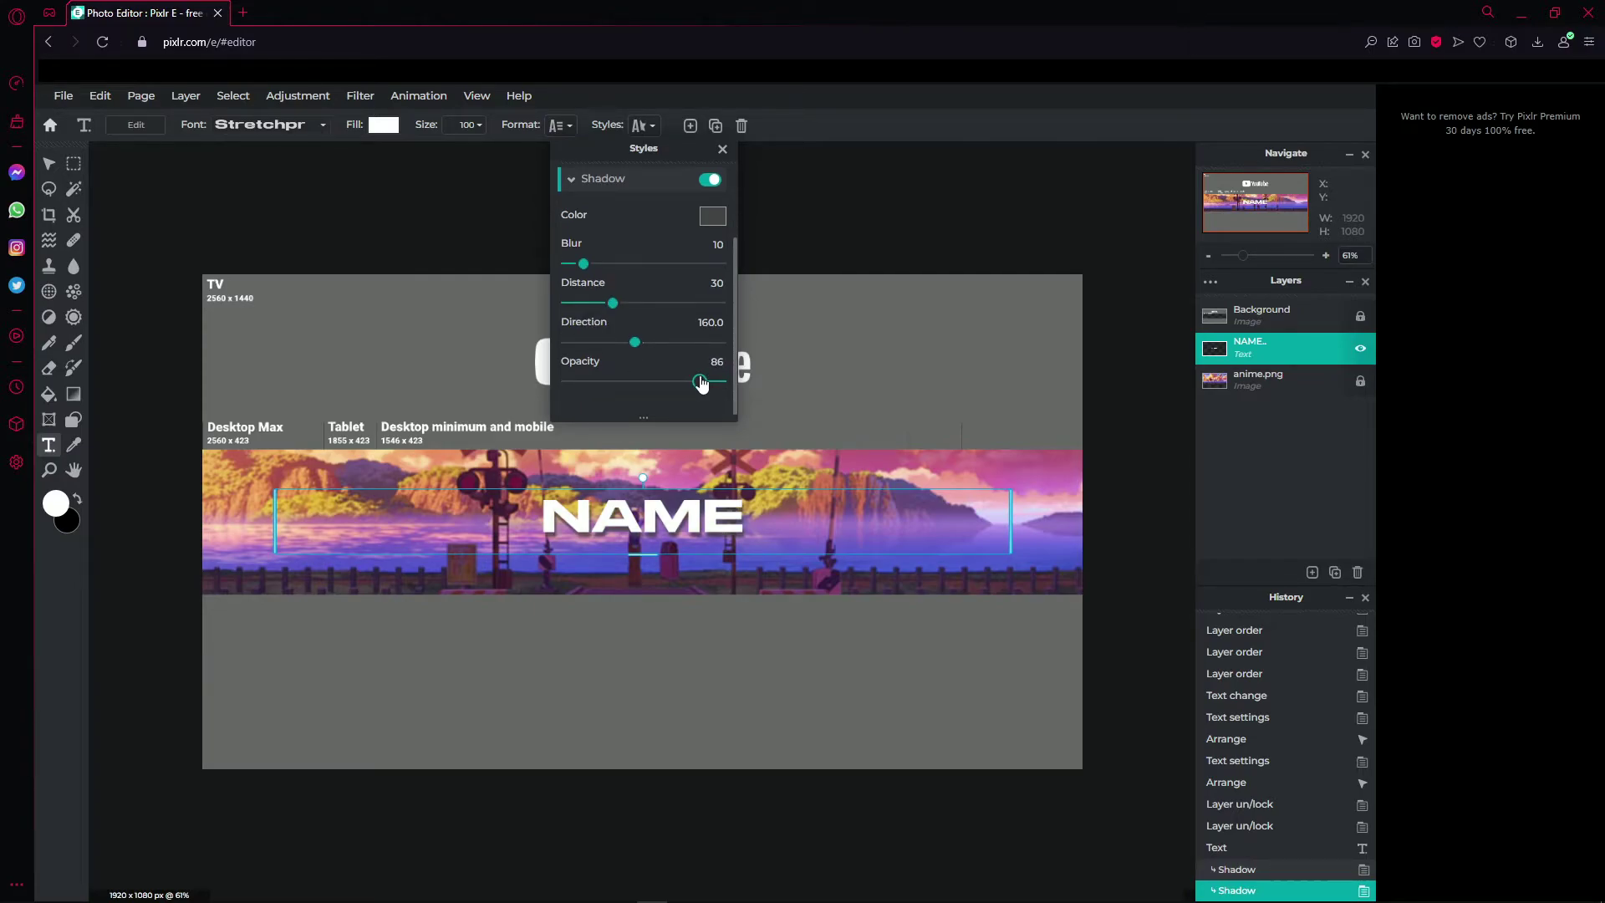
left_click_drag(701, 383, 702, 383)
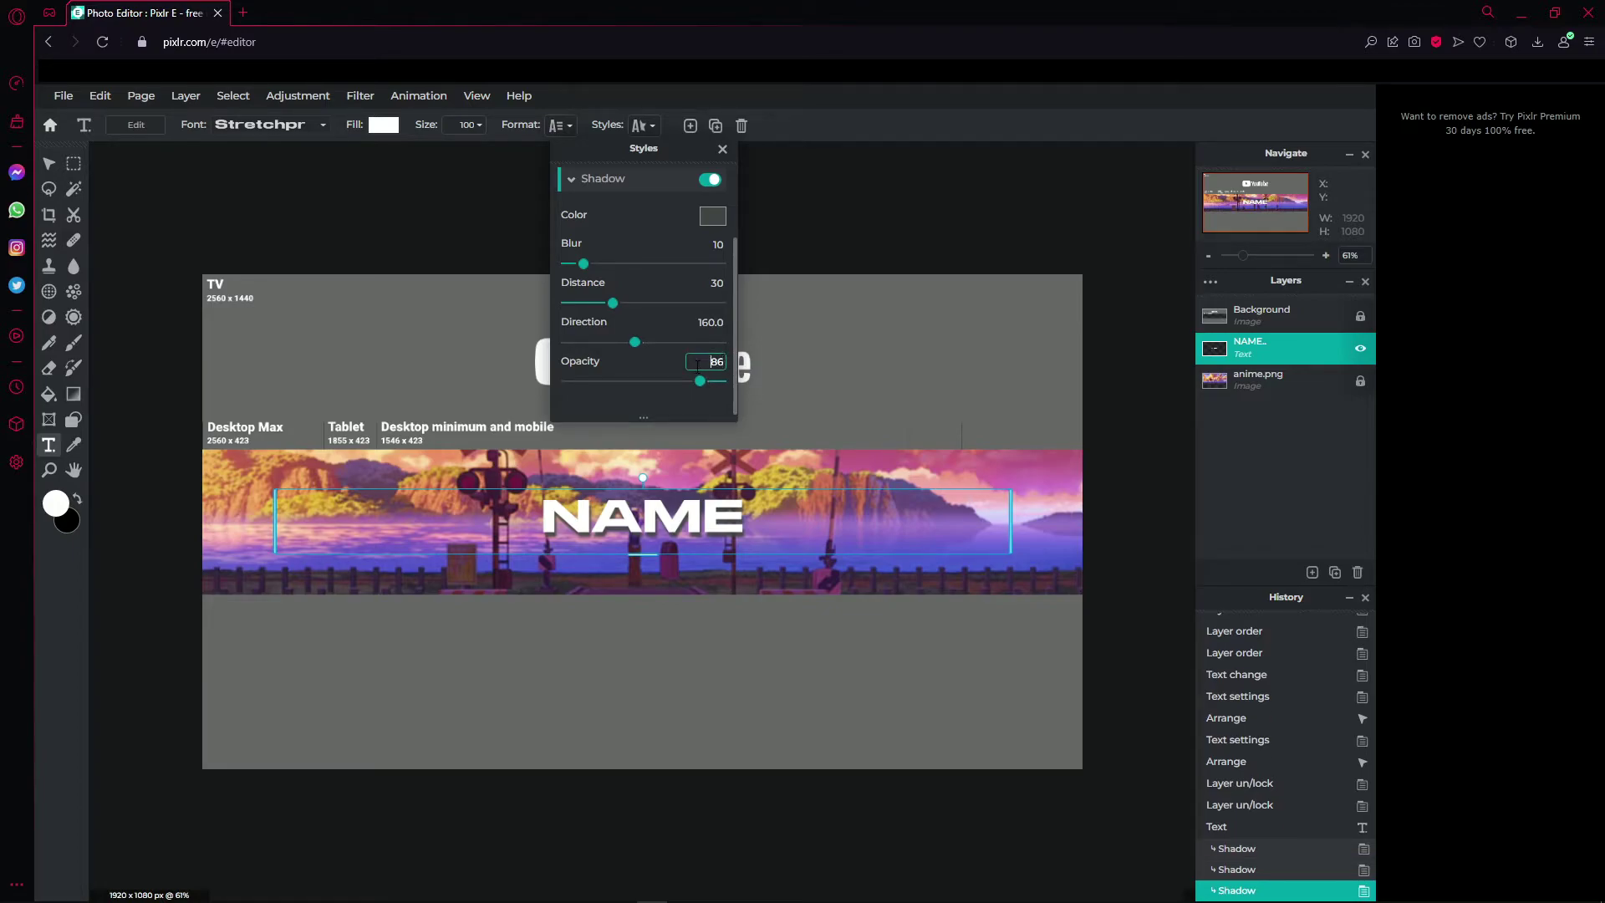
left_click(712, 216)
left_click(820, 839)
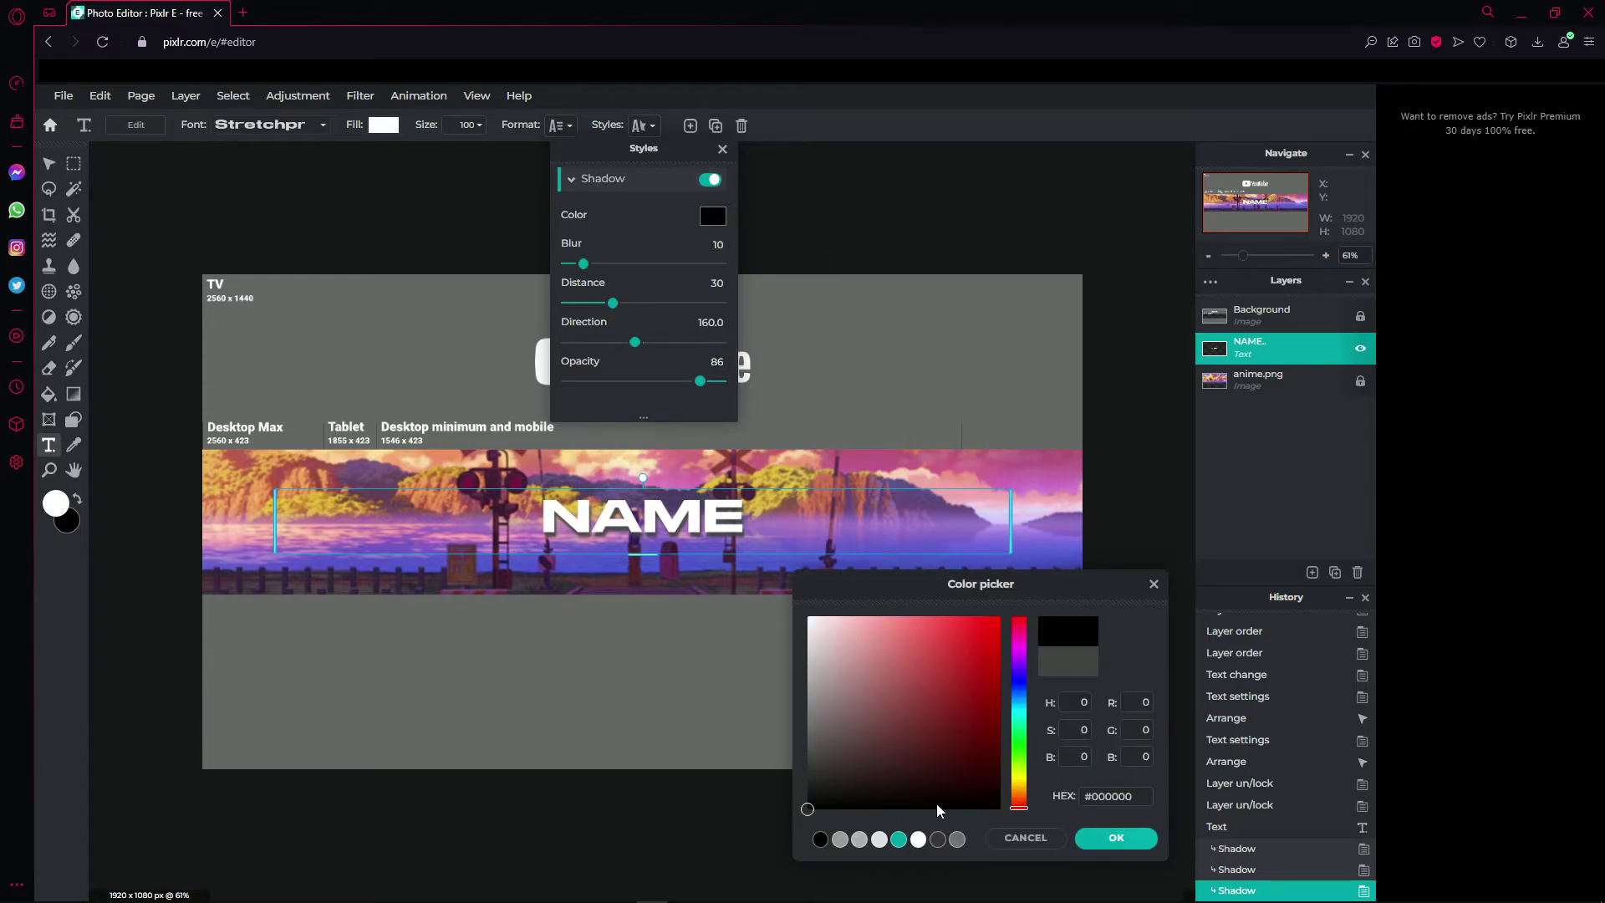
left_click(1121, 840)
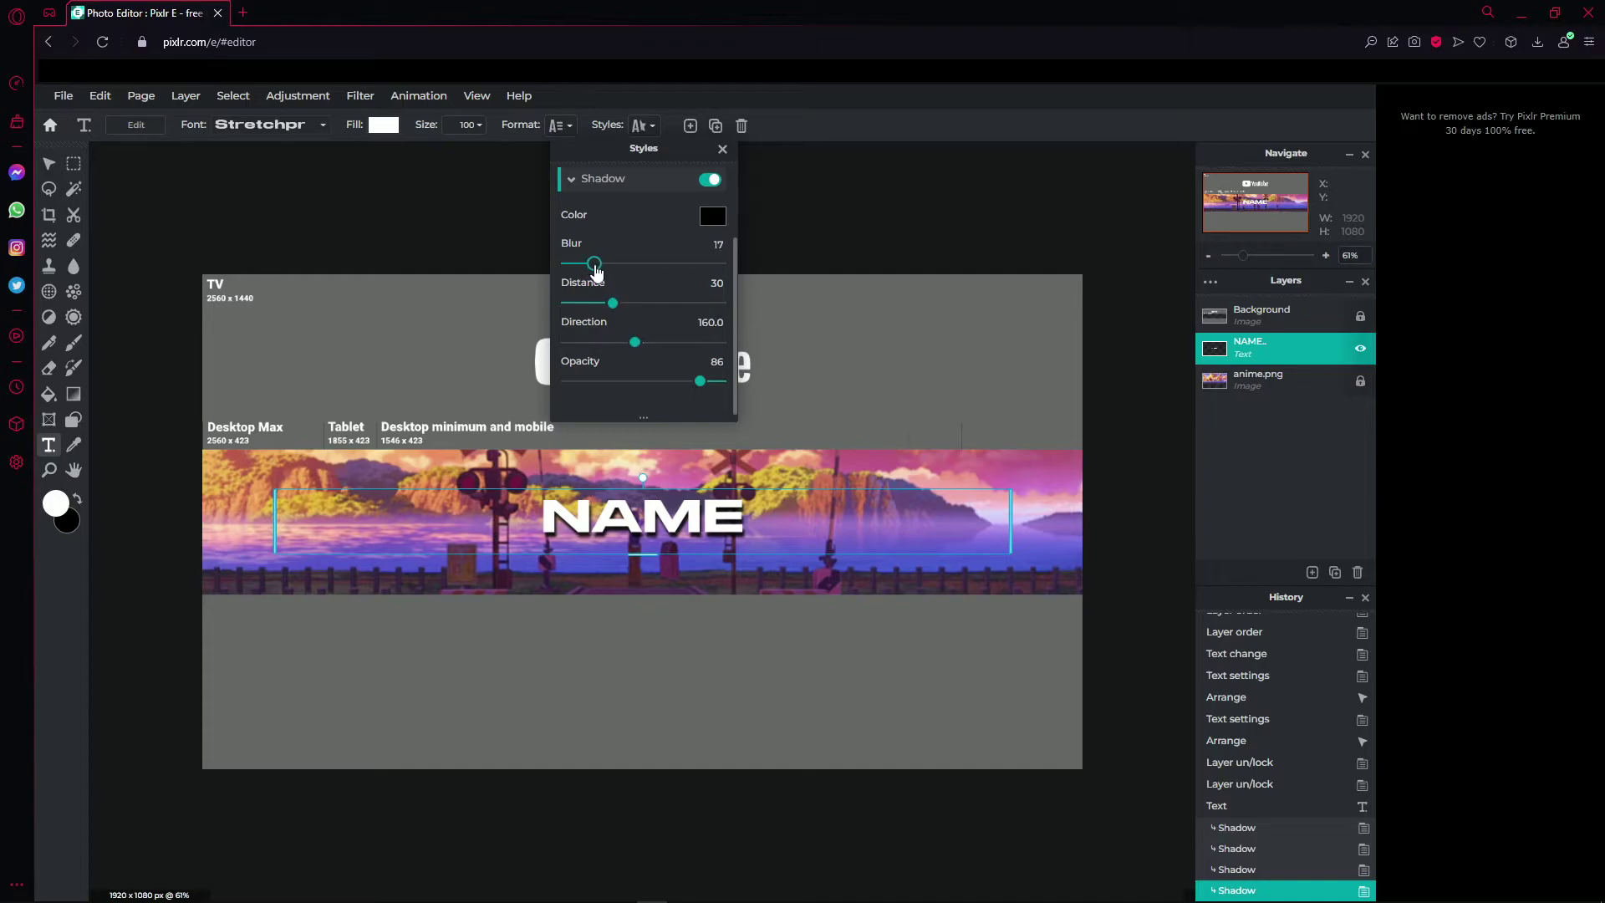
left_click(595, 264)
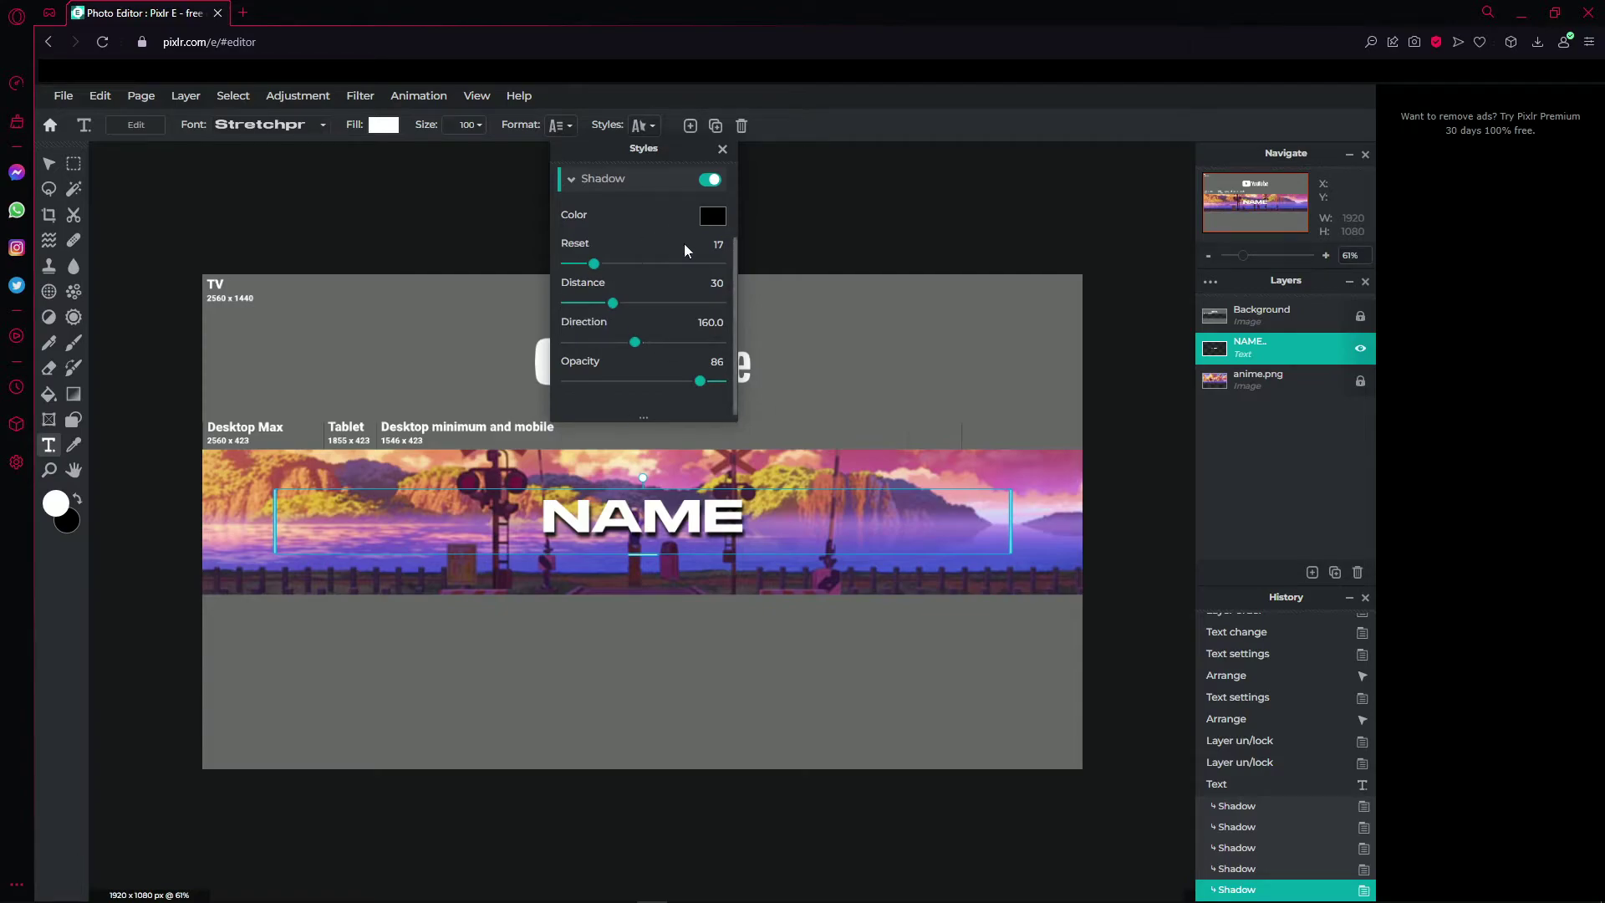
left_click(722, 150)
Nudge the NAME text slightly and lock its layer from the layer properties.
left_click_drag(667, 509, 669, 511)
double_click(1315, 357)
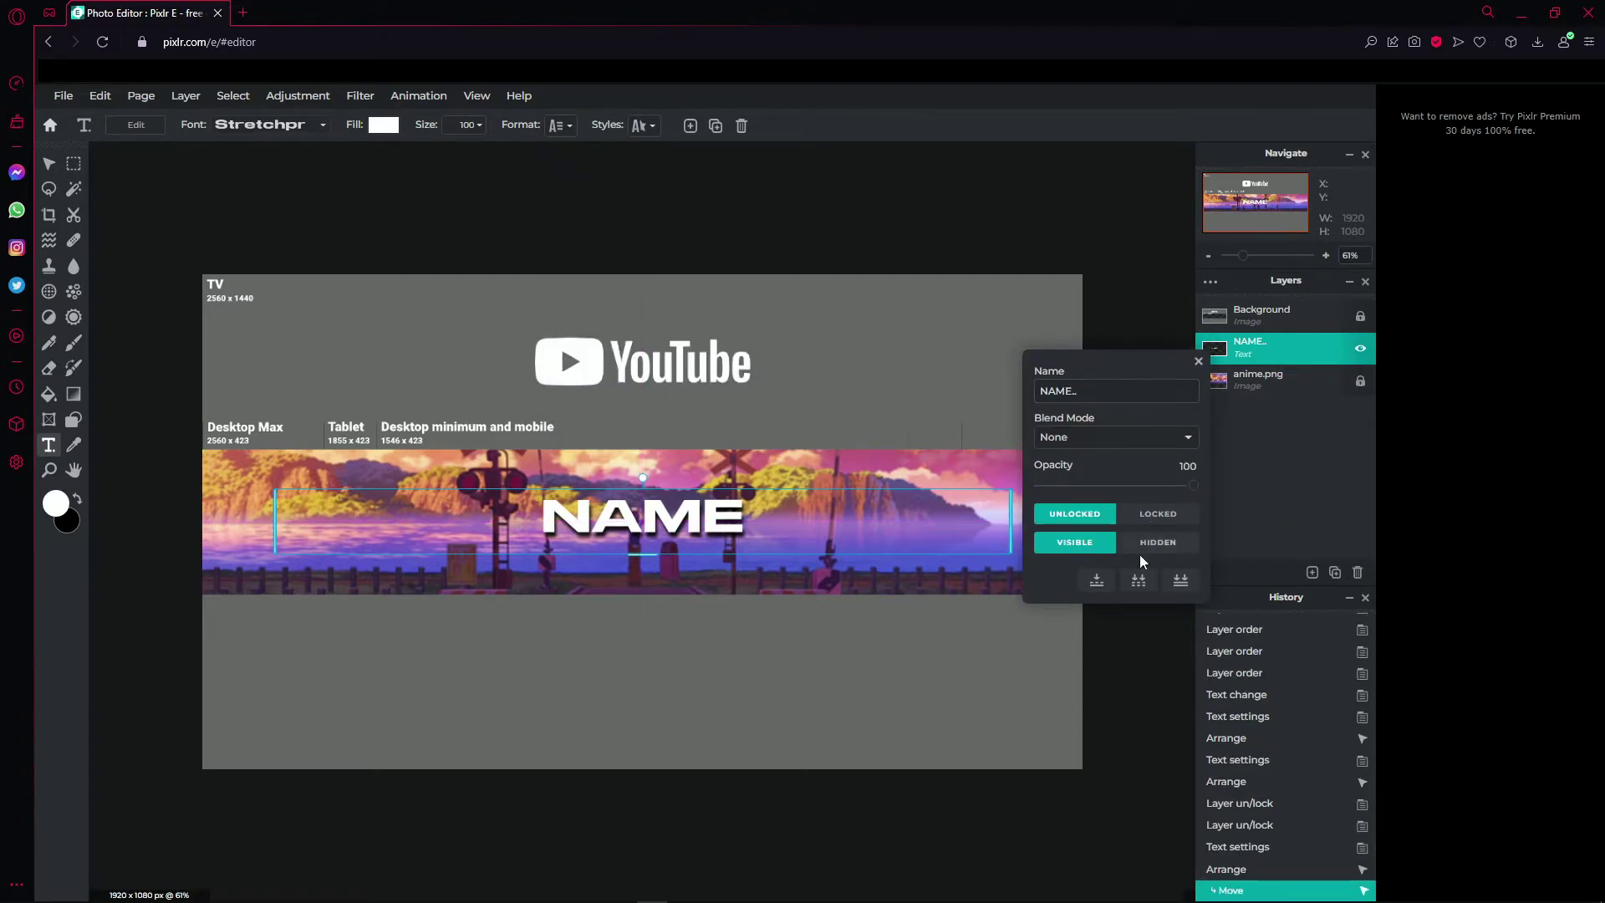
left_click(1167, 516)
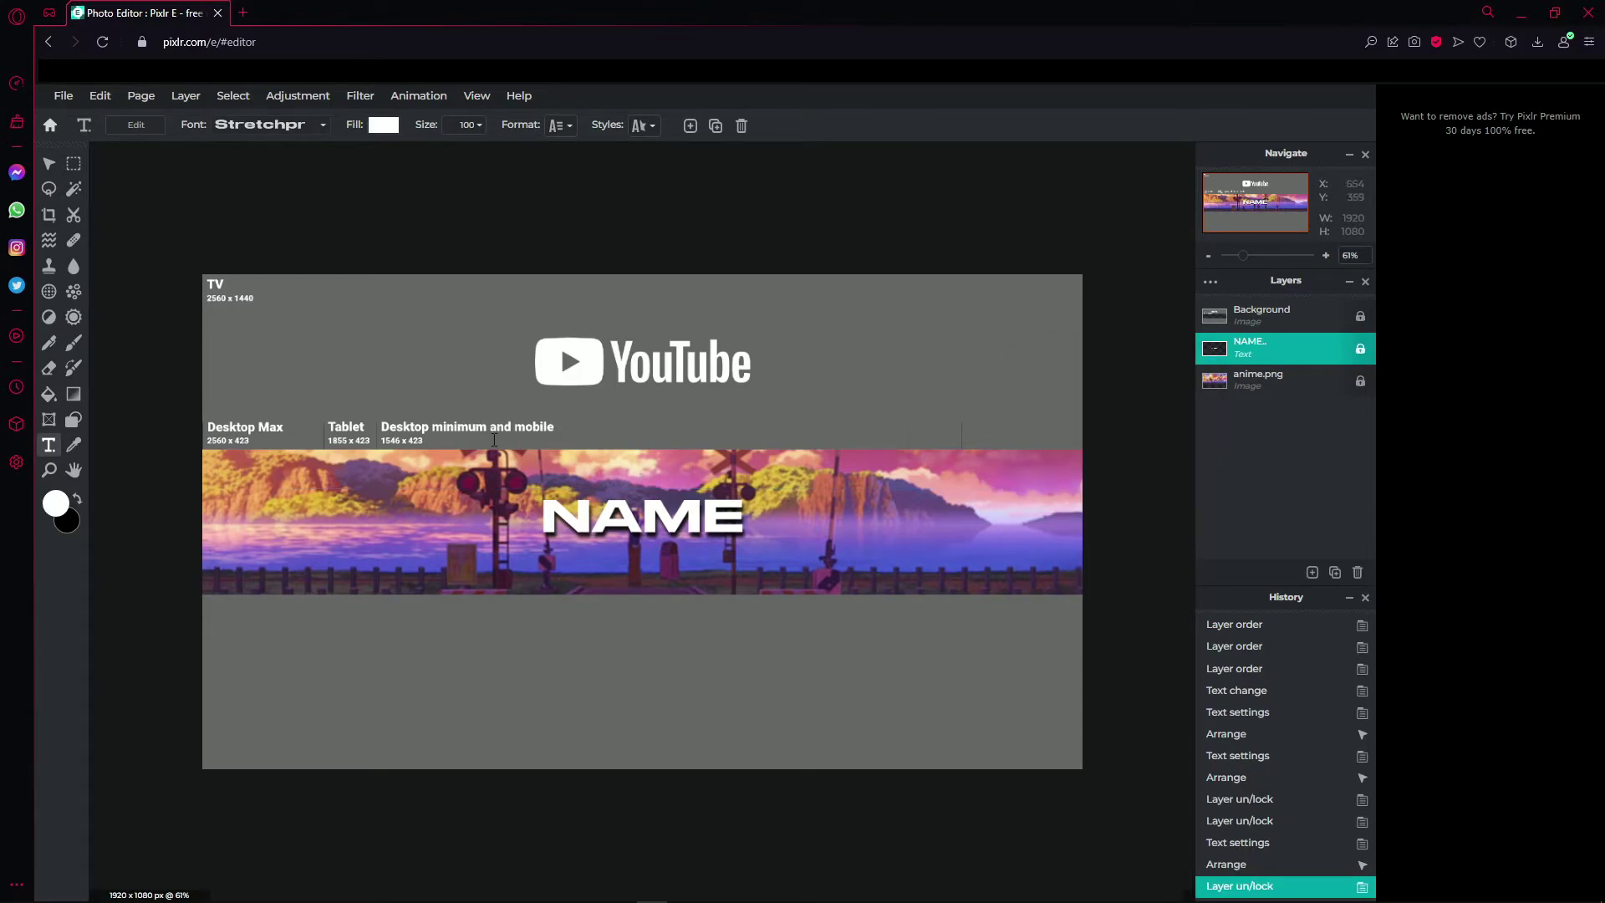
Add twitter png and Insta png to the banner as new image layers.
left_click(1312, 573)
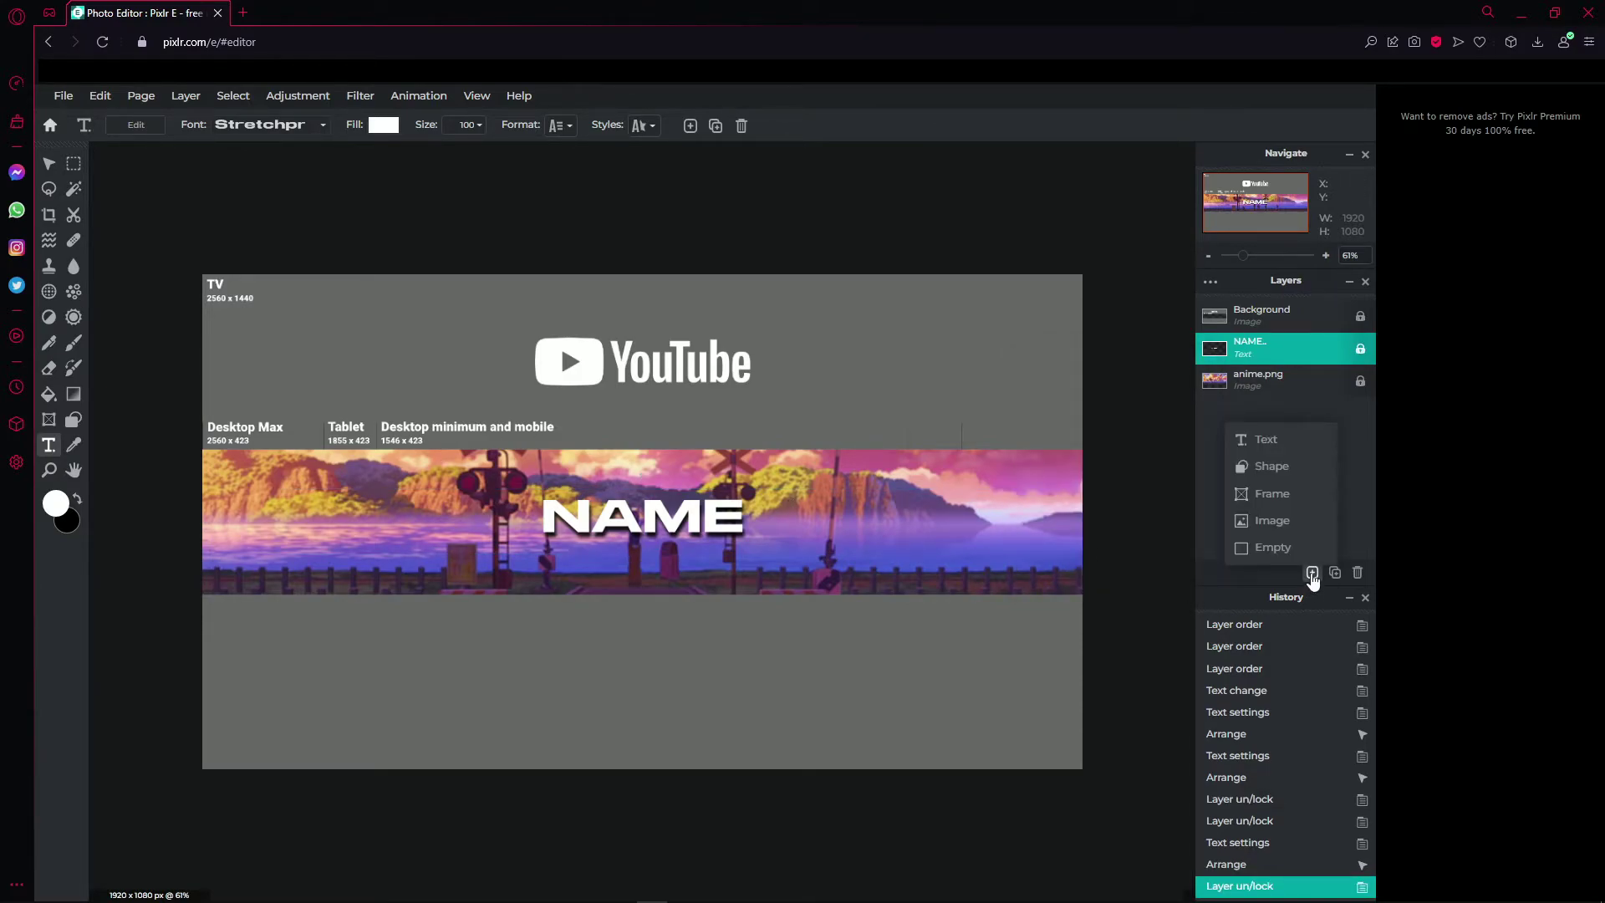
left_click(1269, 520)
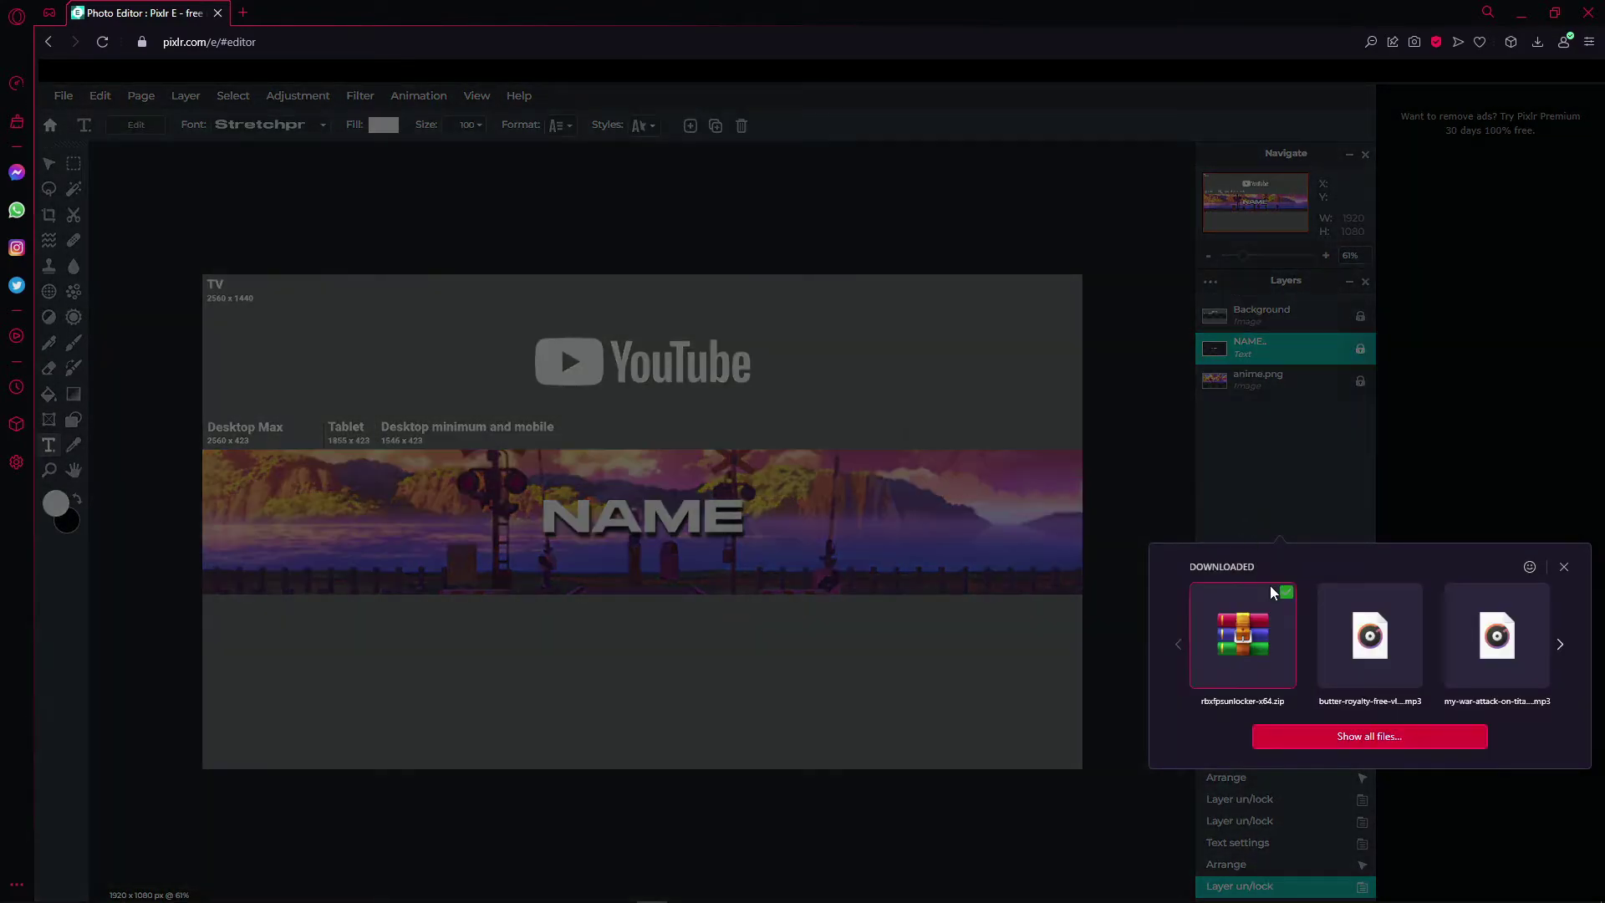
left_click(1332, 737)
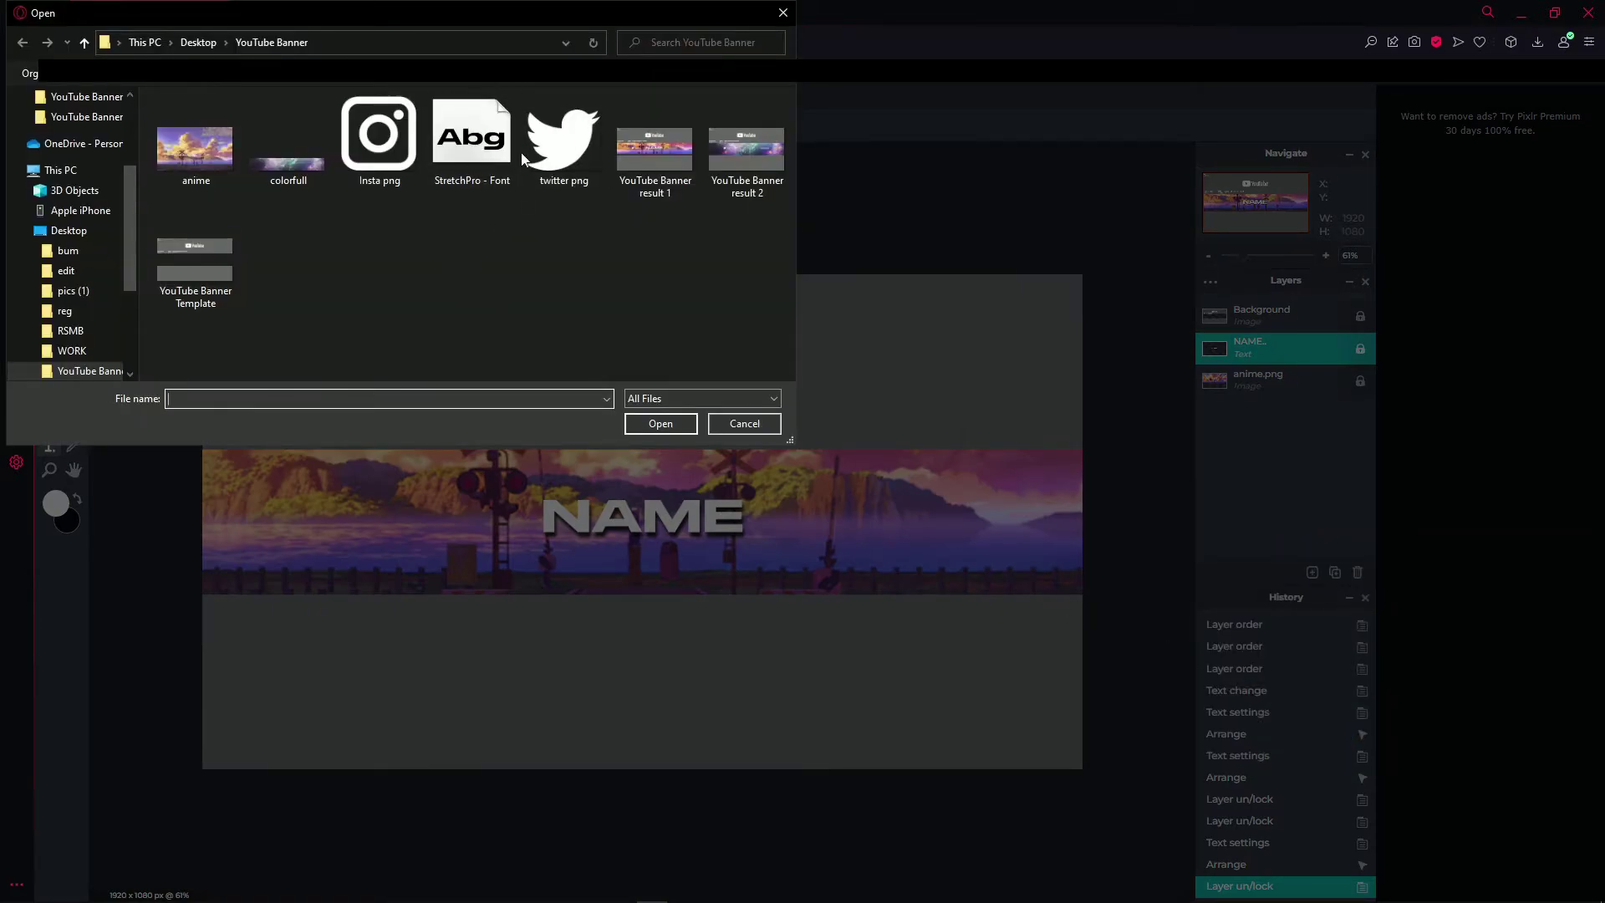
left_click(556, 163)
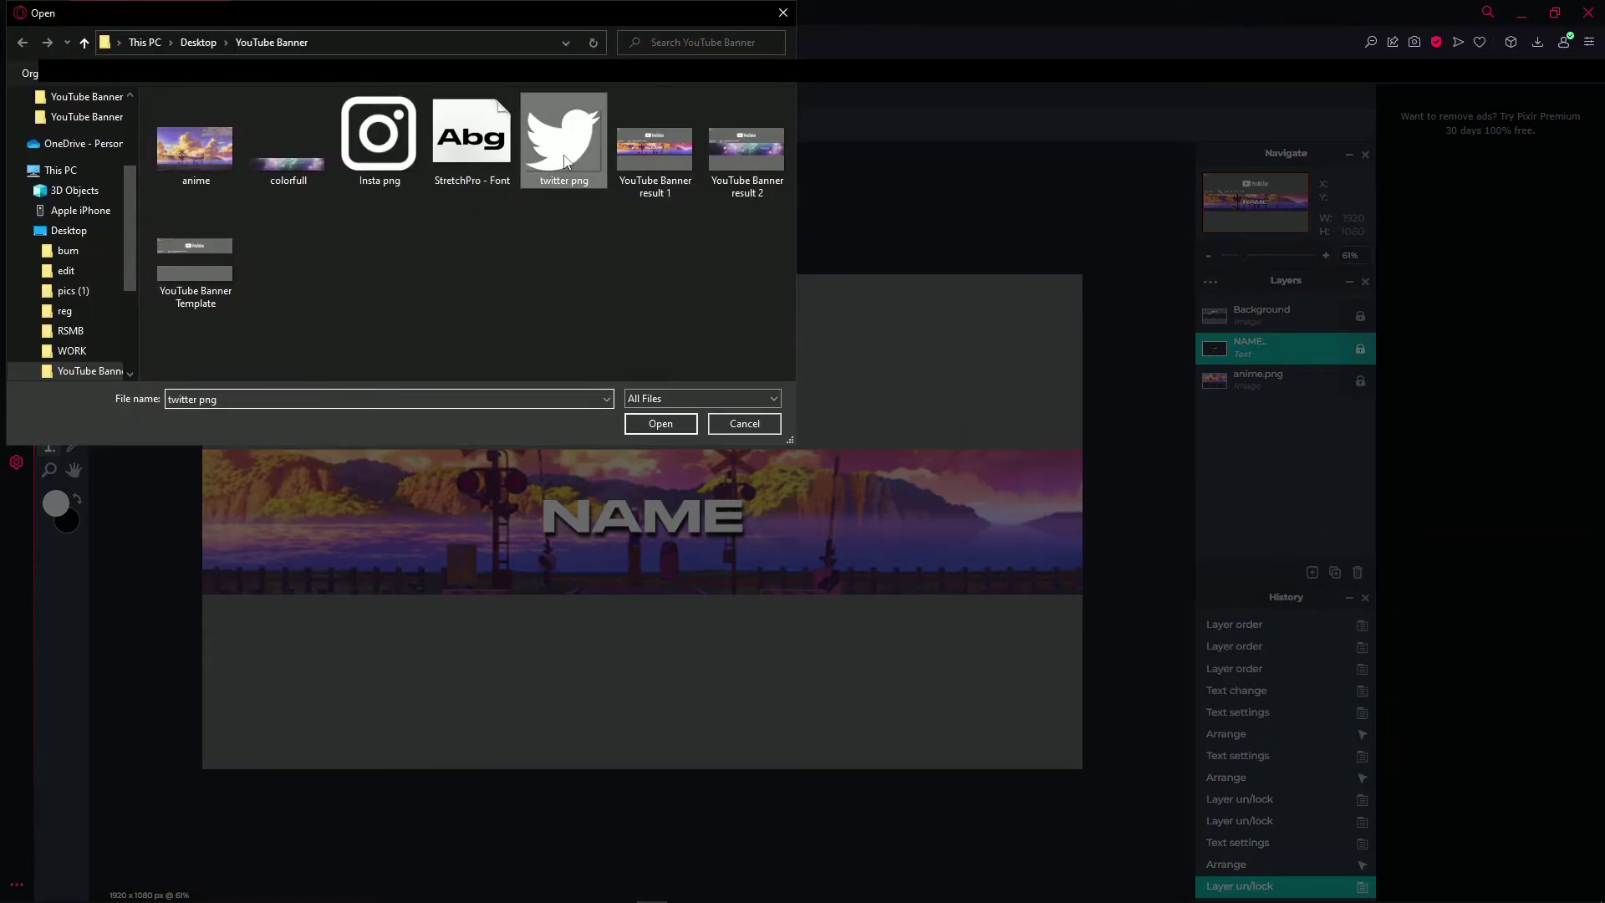
left_click(387, 167)
left_click(561, 178)
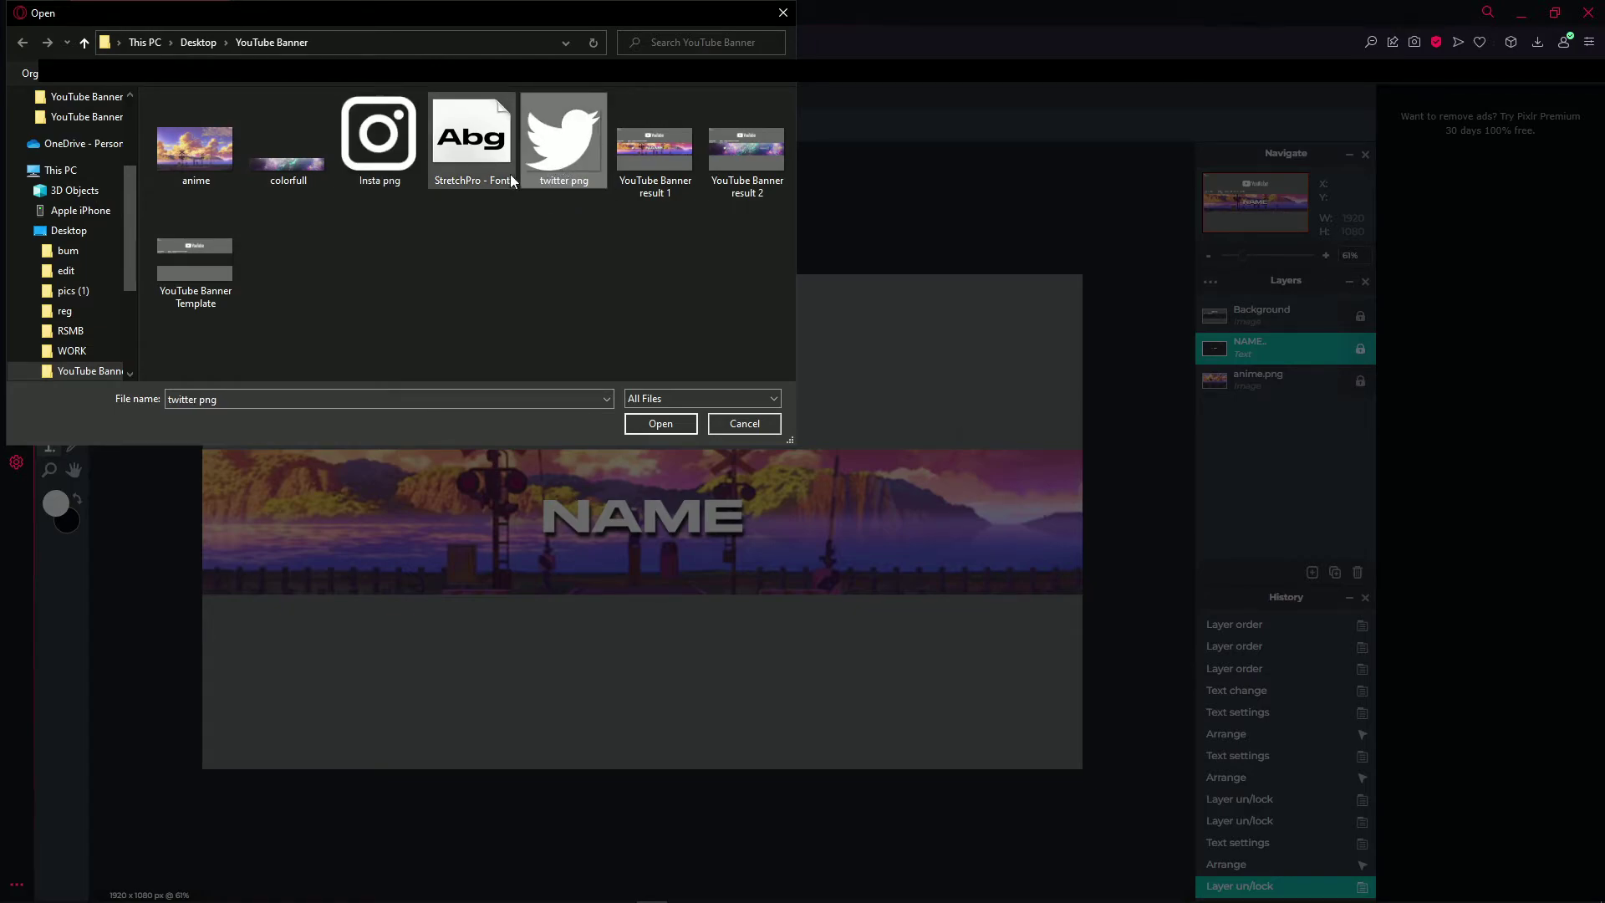
left_click_drag(443, 209, 420, 233)
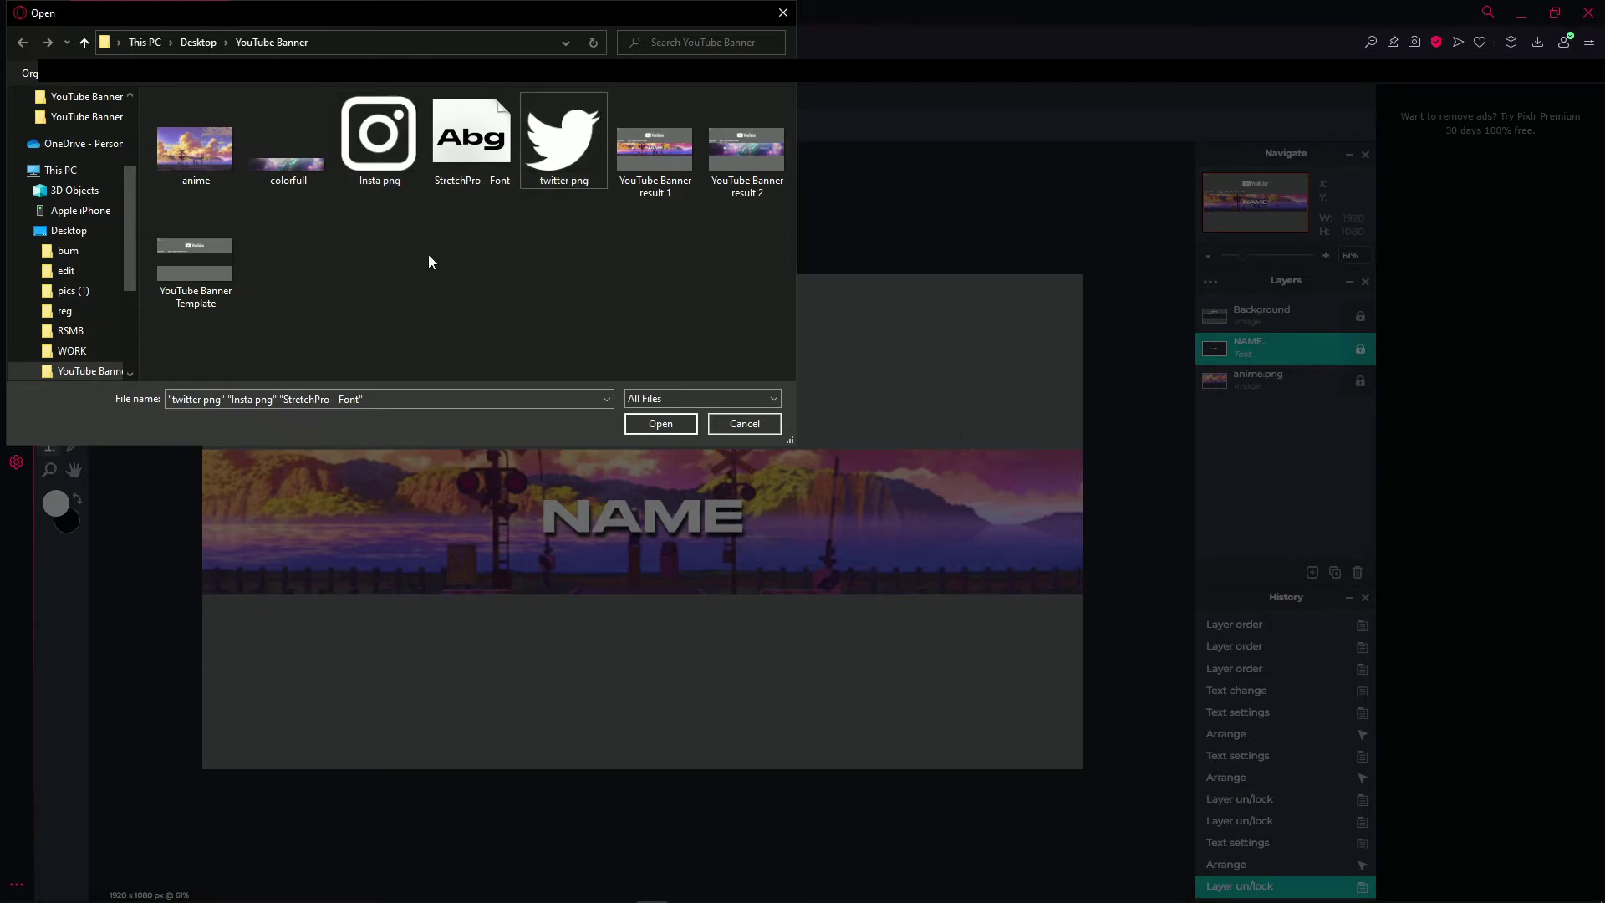
left_click(569, 156)
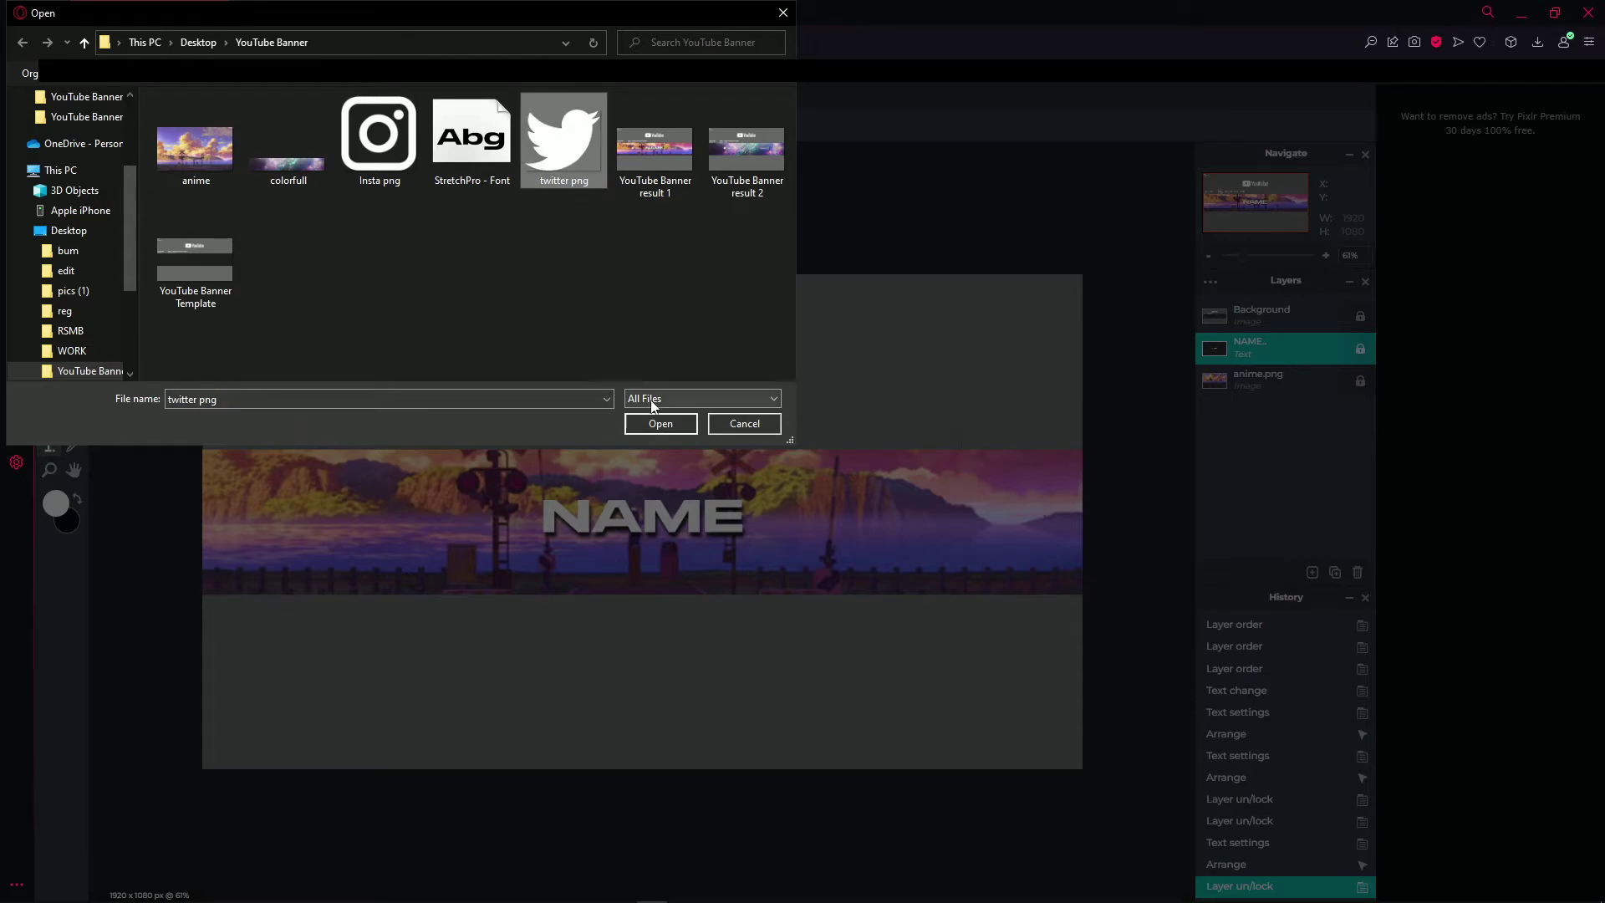
left_click(409, 157, "ctrl")
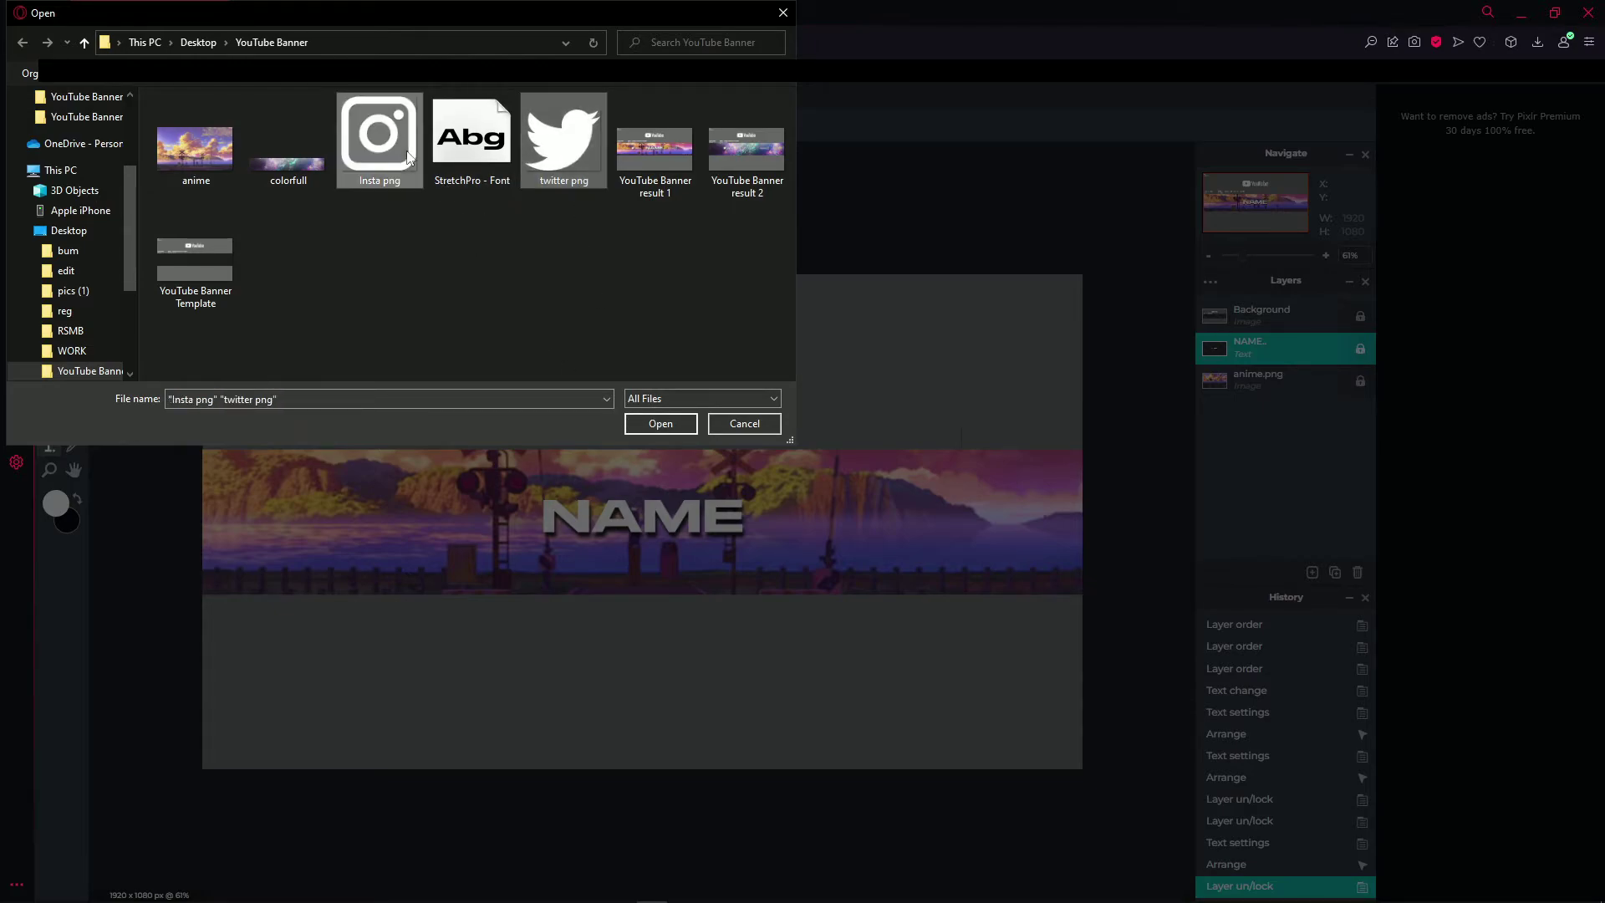
left_click(660, 423)
Shrink the Twitter bird to 61x50 and place it lower right on the banner.
left_click_drag(711, 502, 1037, 501)
left_click_drag(576, 513, 373, 512)
left_click_drag(939, 512, 767, 501)
left_click_drag(995, 643, 660, 406)
left_click_drag(801, 461, 889, 507)
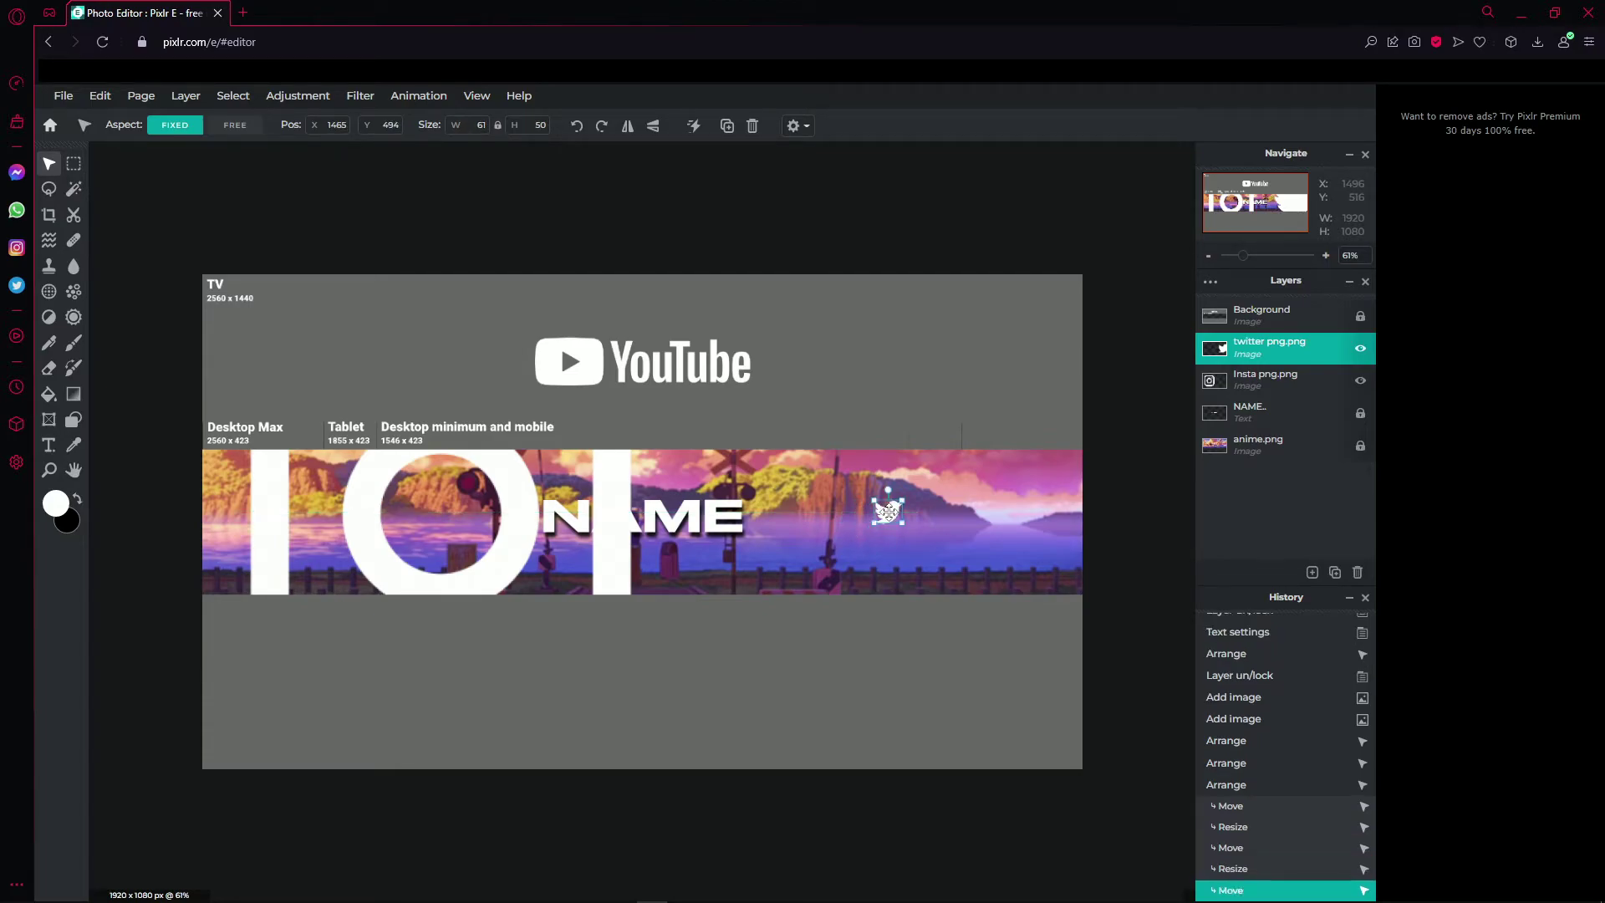
Resize the Instagram logo to 57x57, put Twitter left of NAME and Instagram right.
left_click(575, 661)
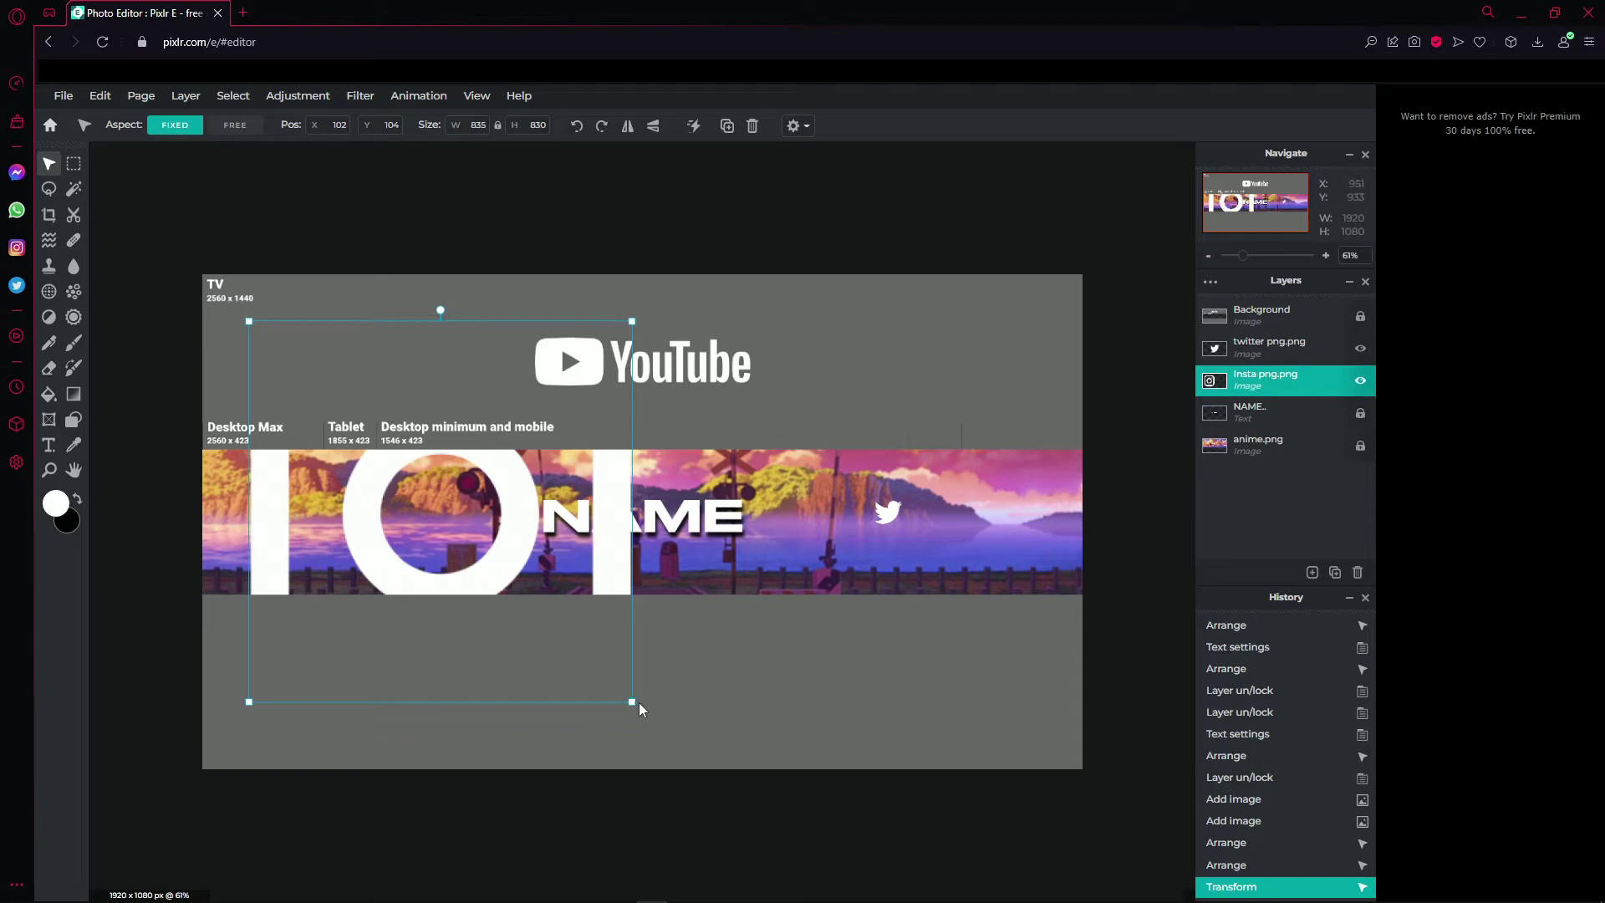
left_click_drag(632, 698, 402, 514)
mouse_move(886, 510)
left_mouse_down()
mouse_move(892, 530)
mouse_move(890, 514)
left_mouse_up()
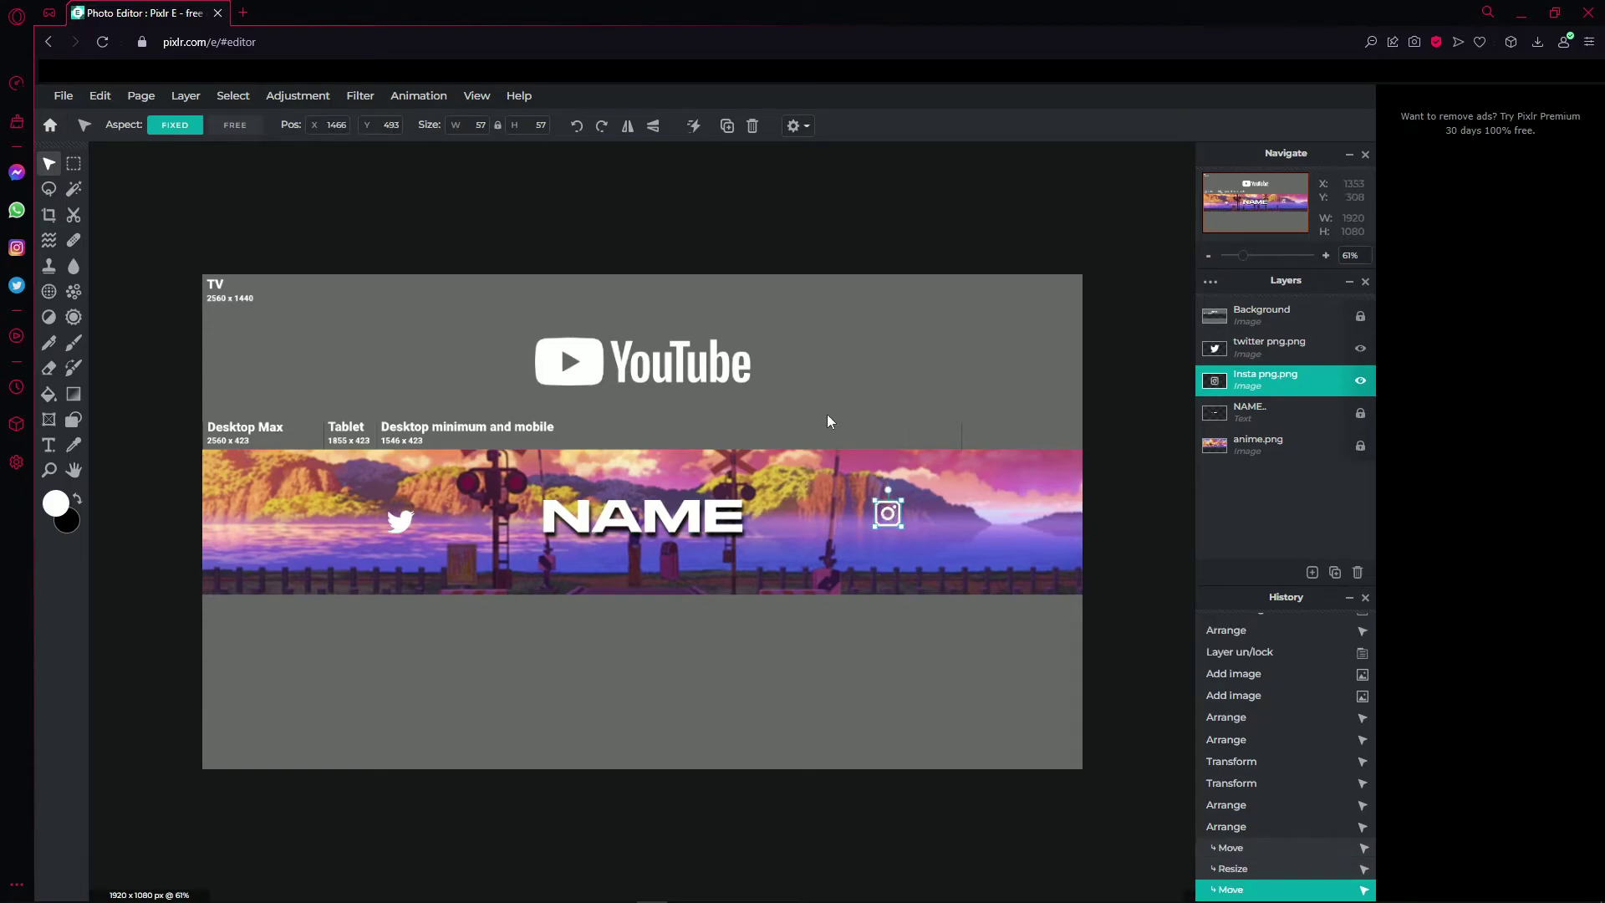
left_click_drag(402, 521, 387, 511)
left_click(439, 518)
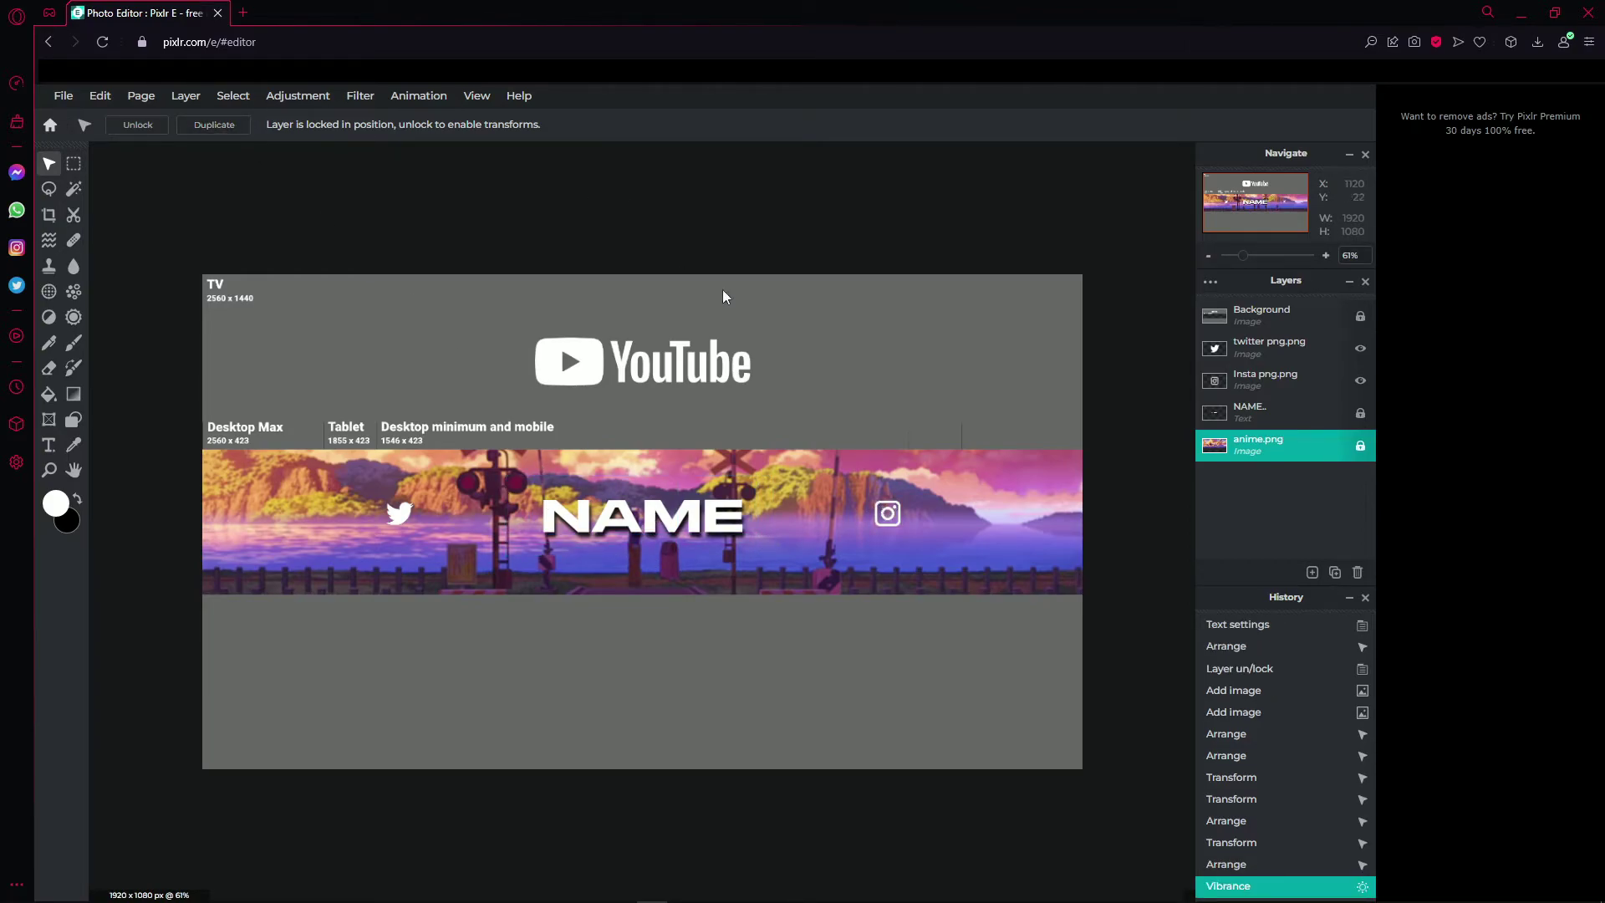
left_click(887, 513)
left_click(931, 545)
left_click(888, 516)
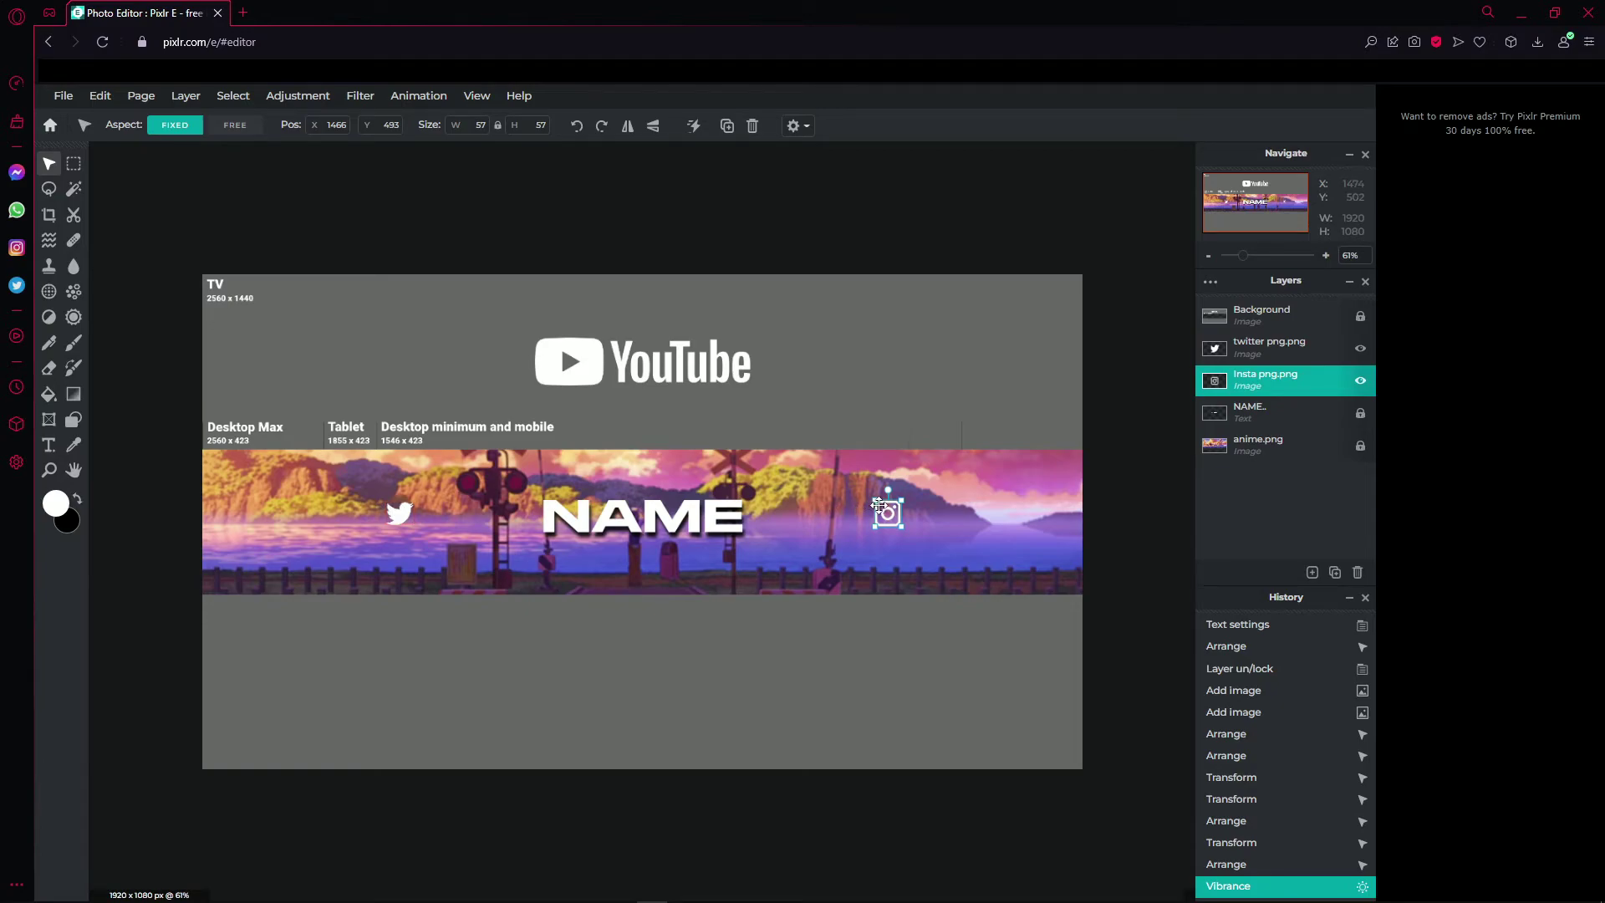
Apply a drop shadow to the Instagram icon, offset about 8/9 px, opacity 64%.
left_click(358, 97)
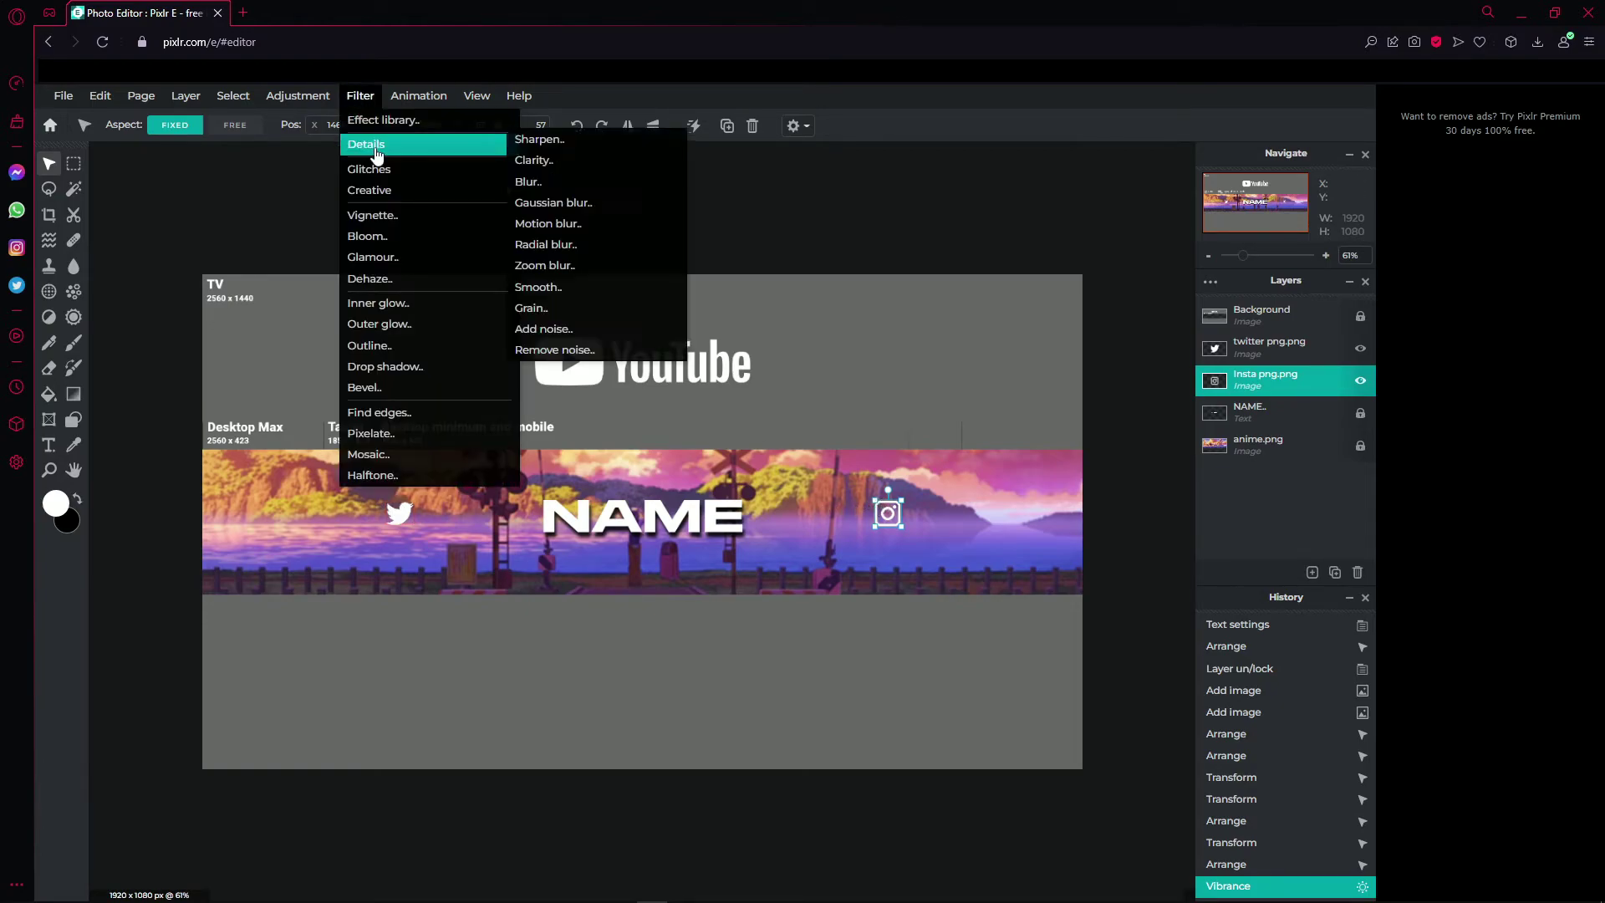
left_click(389, 366)
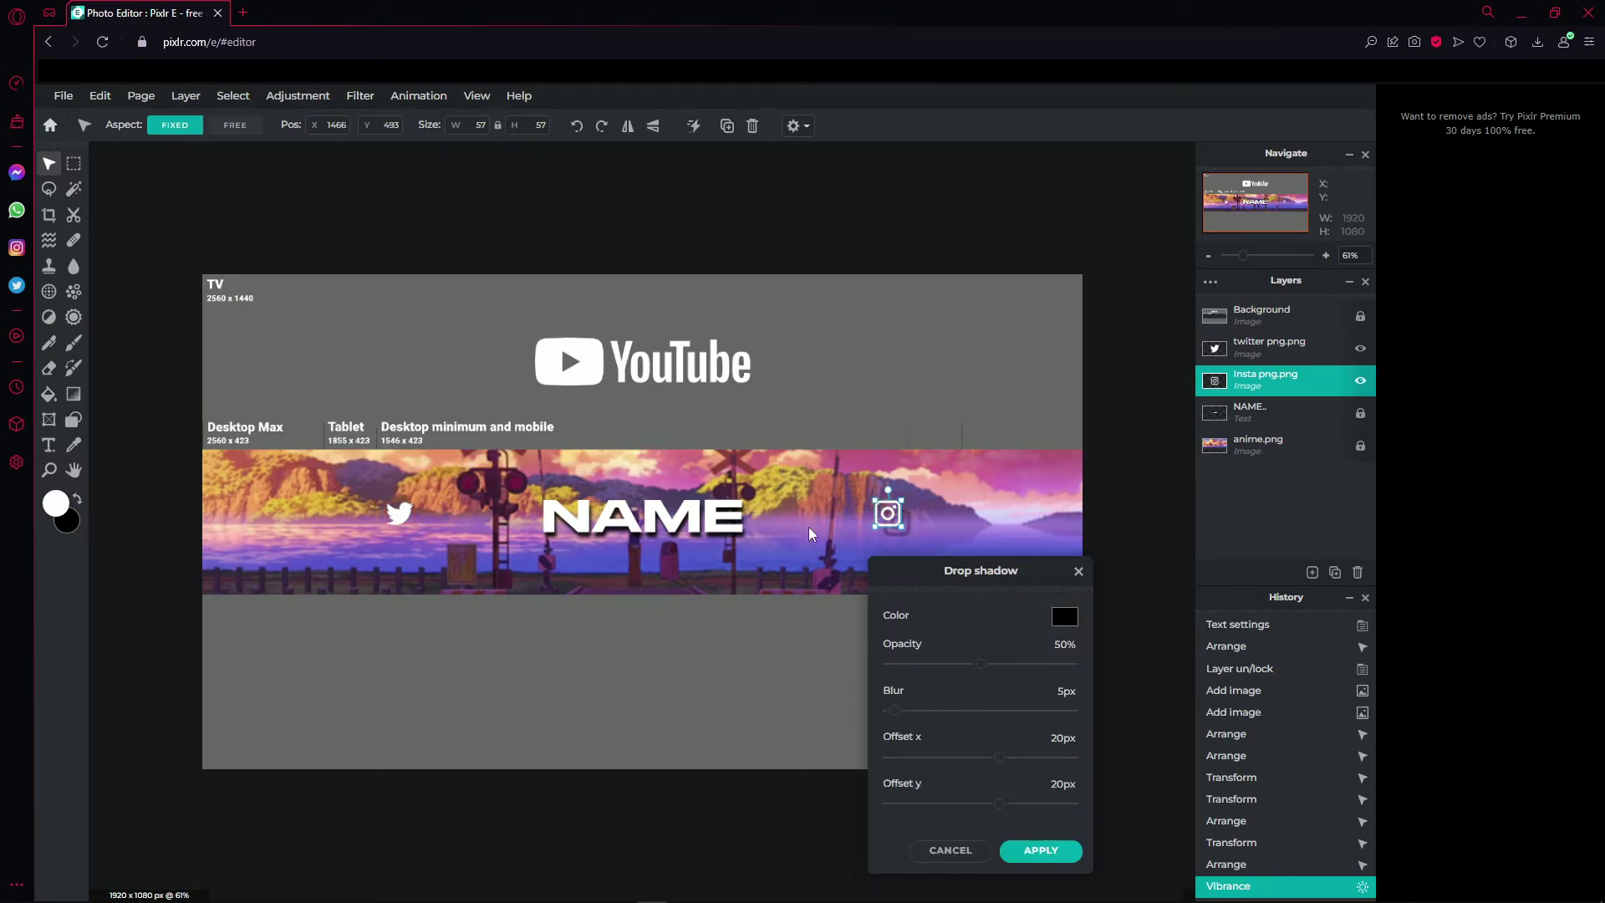
mouse_move(999, 757)
left_mouse_down()
mouse_move(981, 802)
mouse_move(993, 764)
left_mouse_up()
mouse_move(981, 665)
left_mouse_down()
mouse_move(955, 671)
mouse_move(1009, 679)
left_mouse_up()
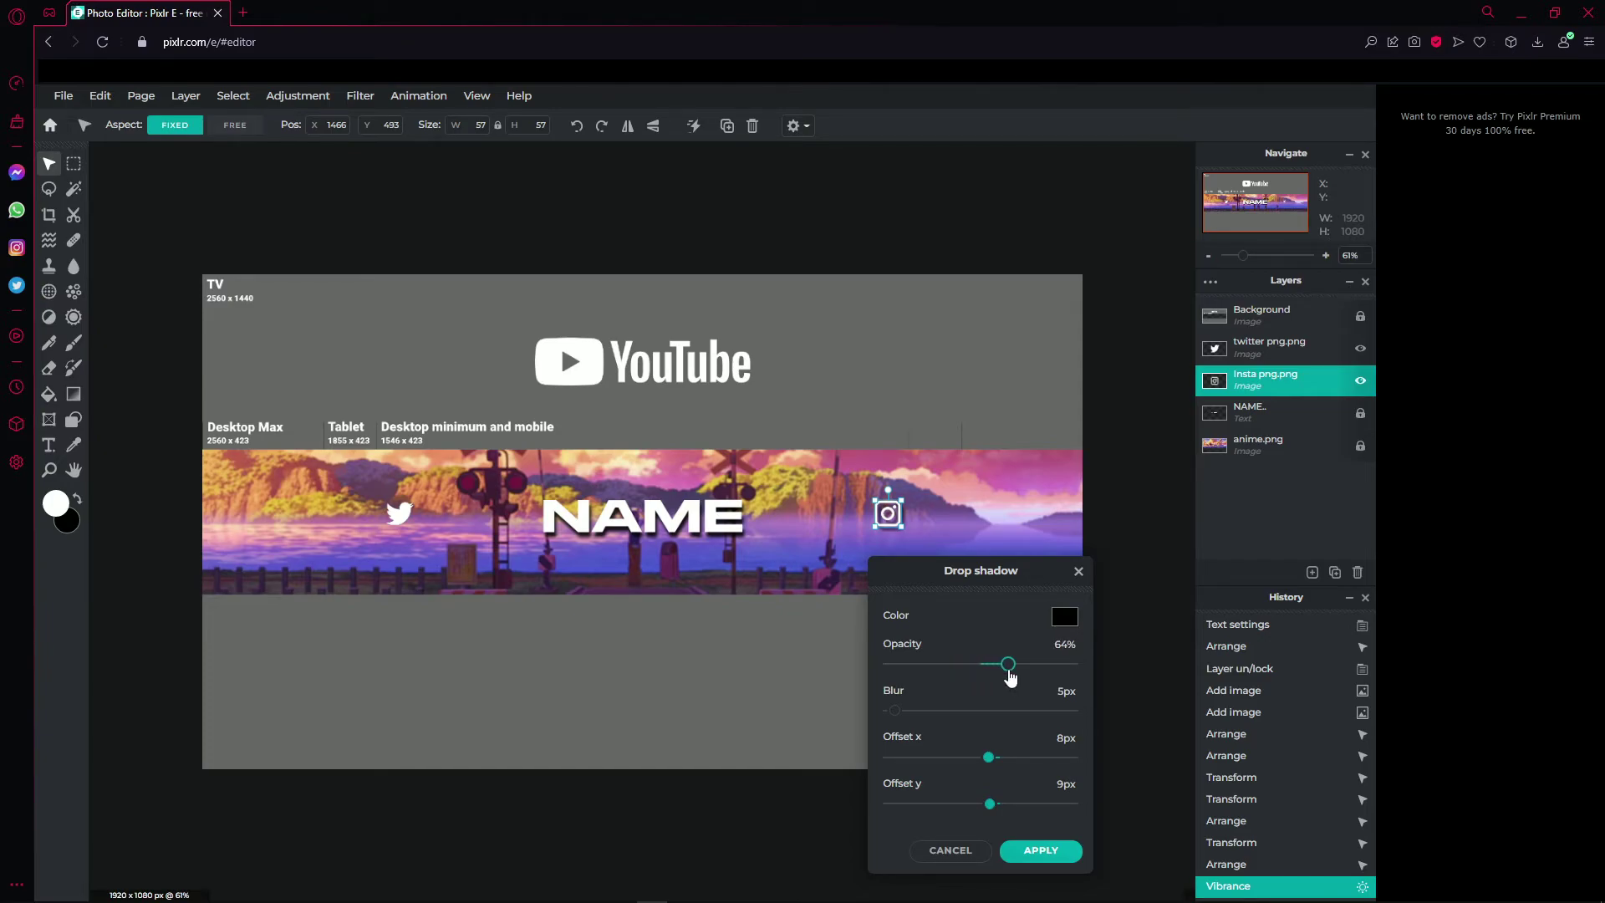
left_click(1041, 849)
Nudge the Twitter bird slightly to the right.
left_click(877, 504)
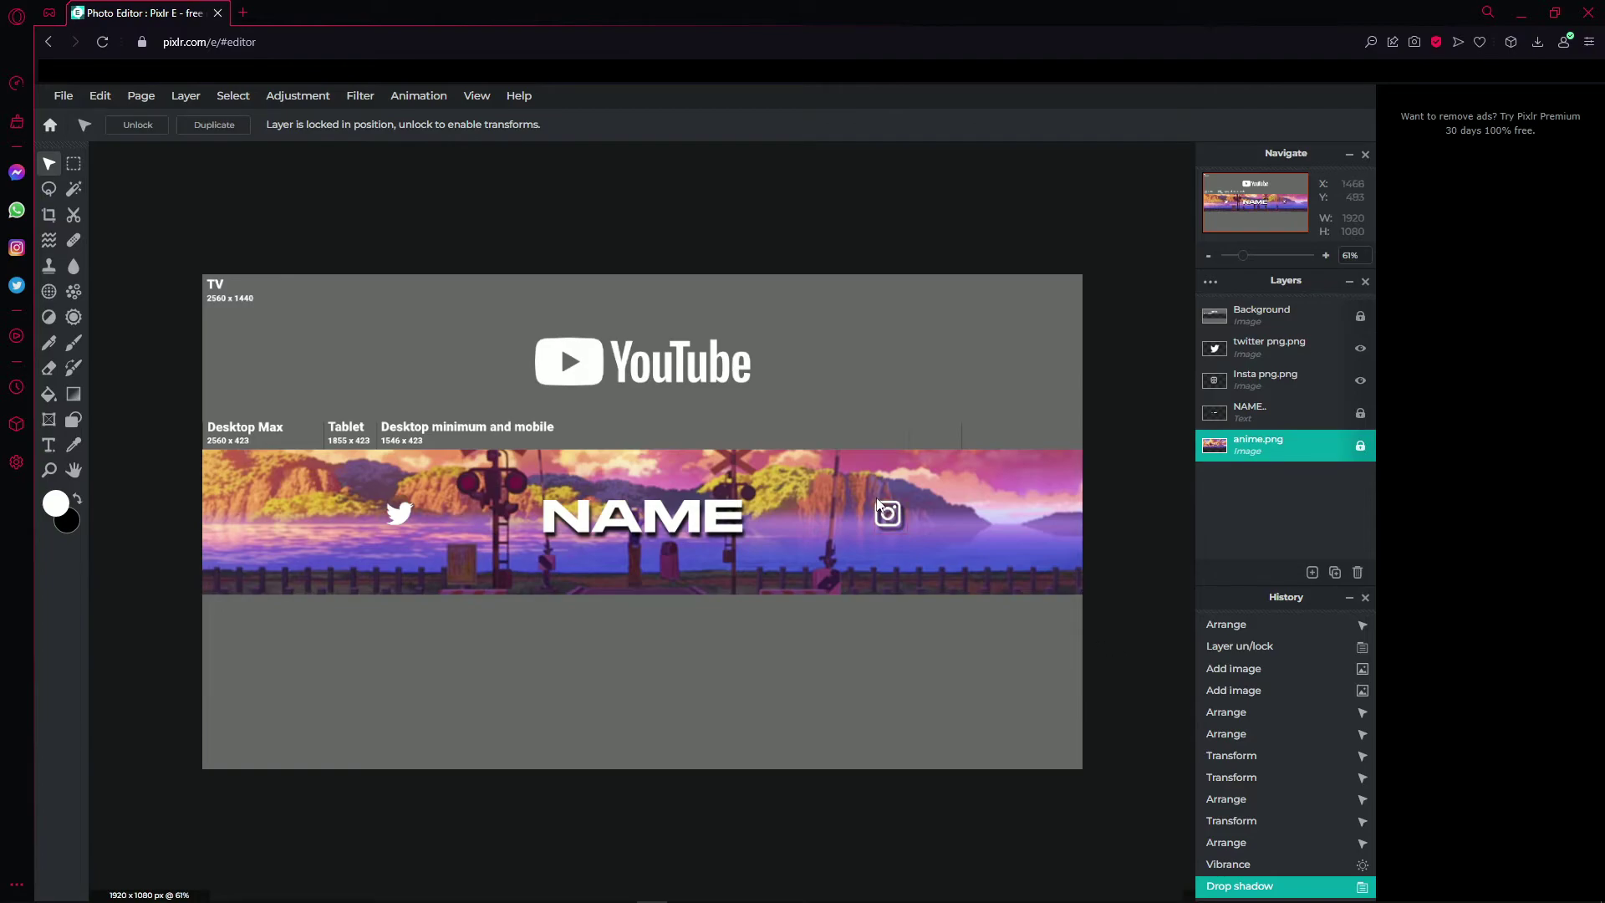
left_click(950, 574)
left_click(1076, 585)
left_click_drag(406, 510, 413, 511)
left_click(316, 99)
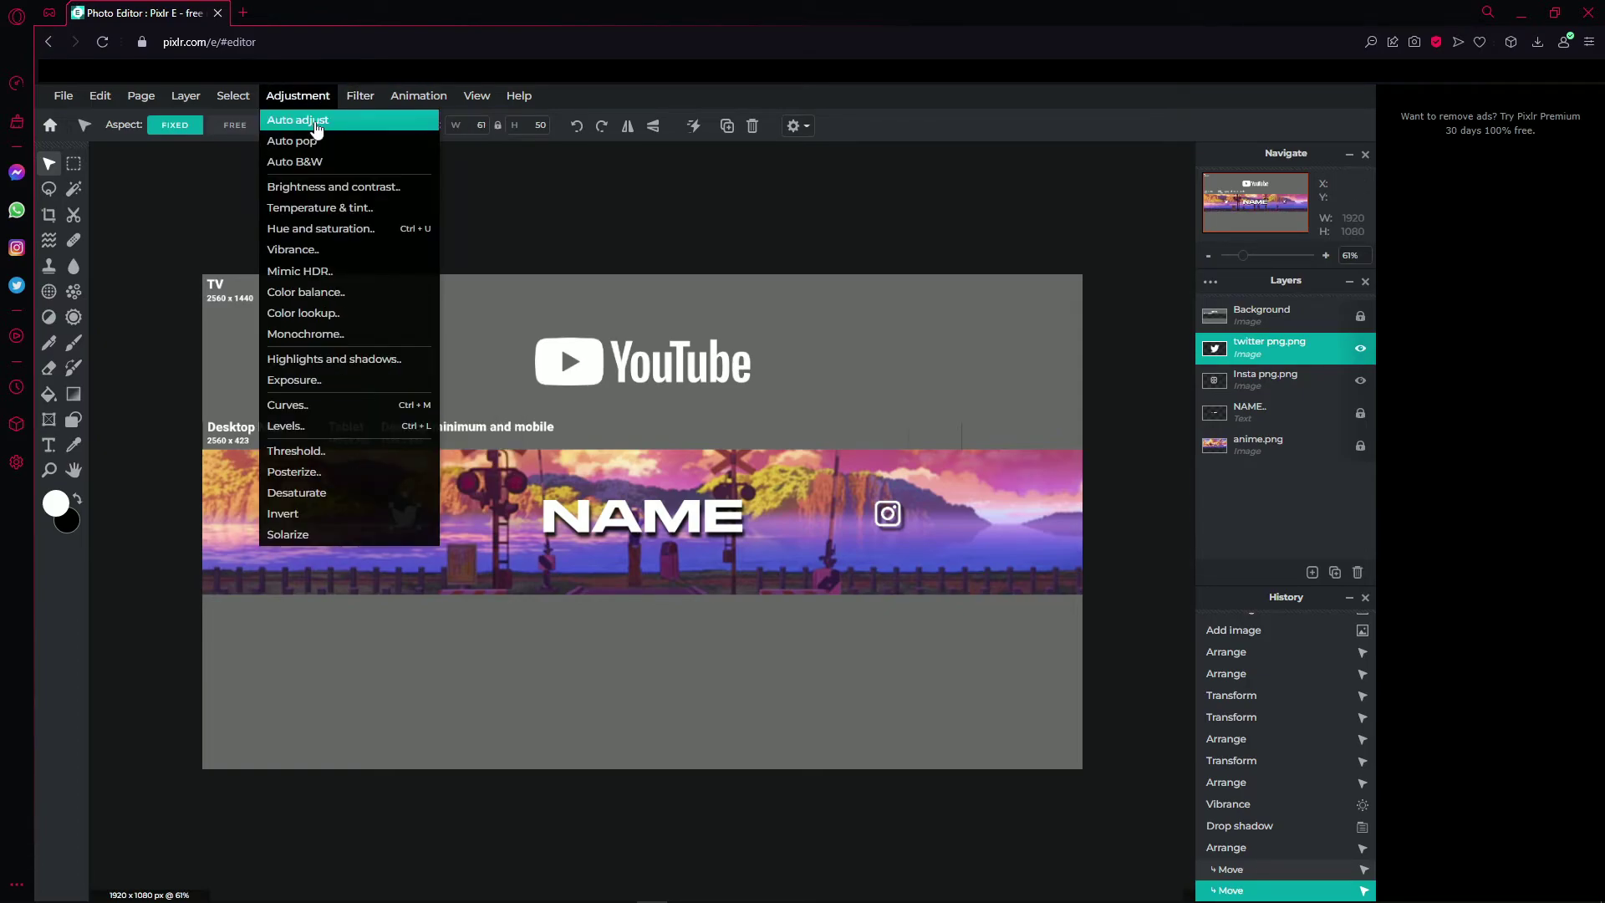
Apply a drop shadow to the Twitter bird with 64% opacity and 4px horizontal offset.
left_click(359, 94)
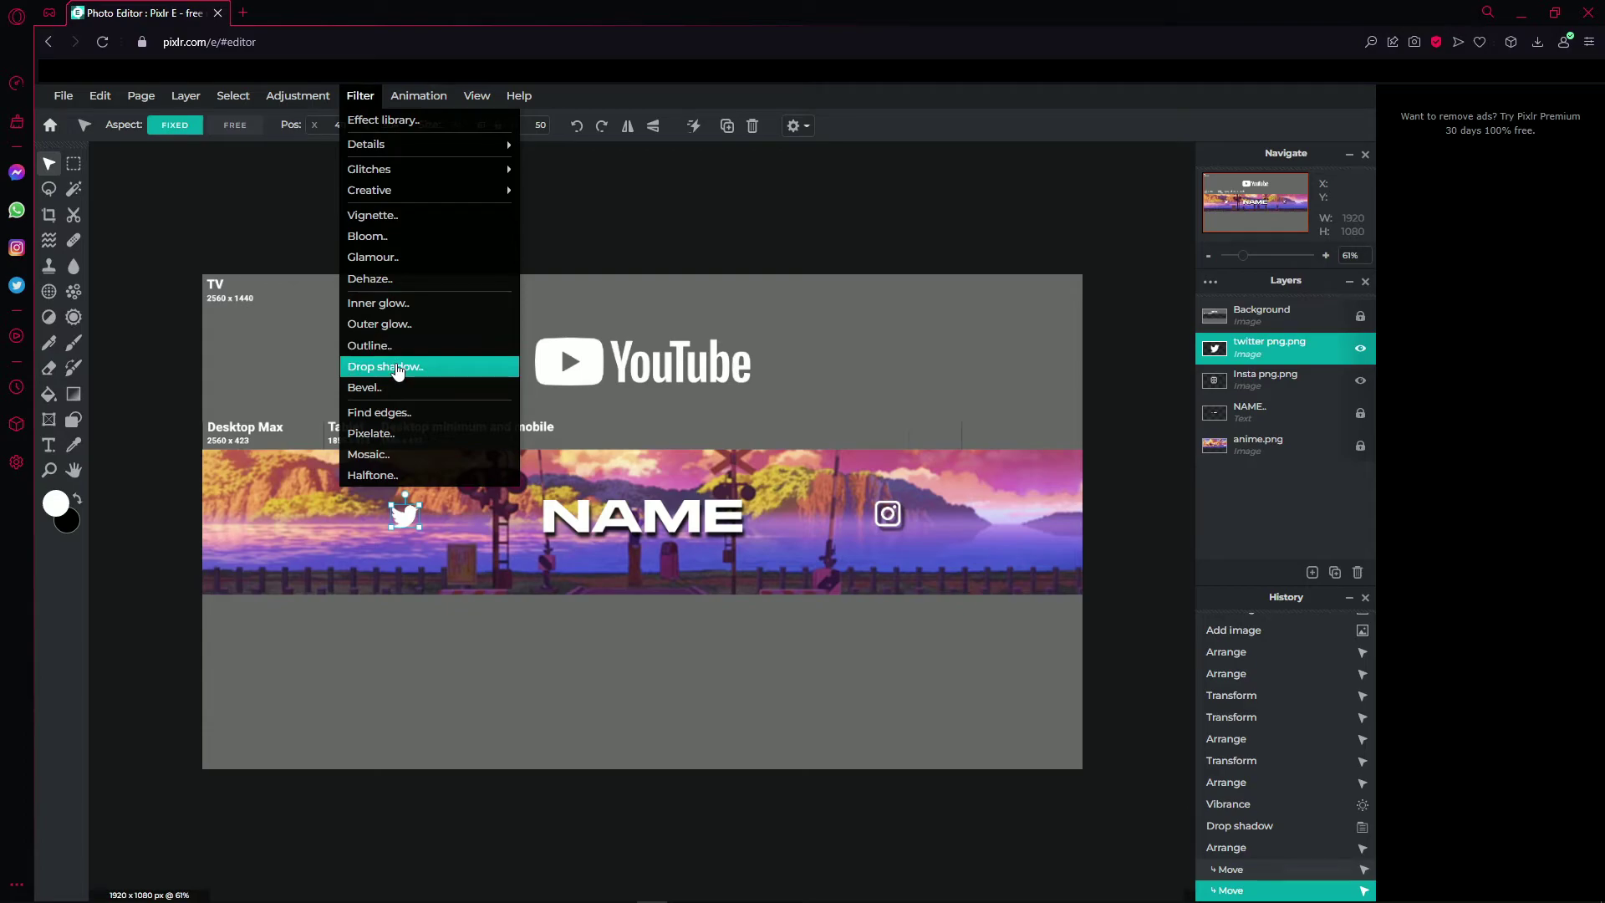
left_click(397, 368)
left_click_drag(981, 665, 1006, 674)
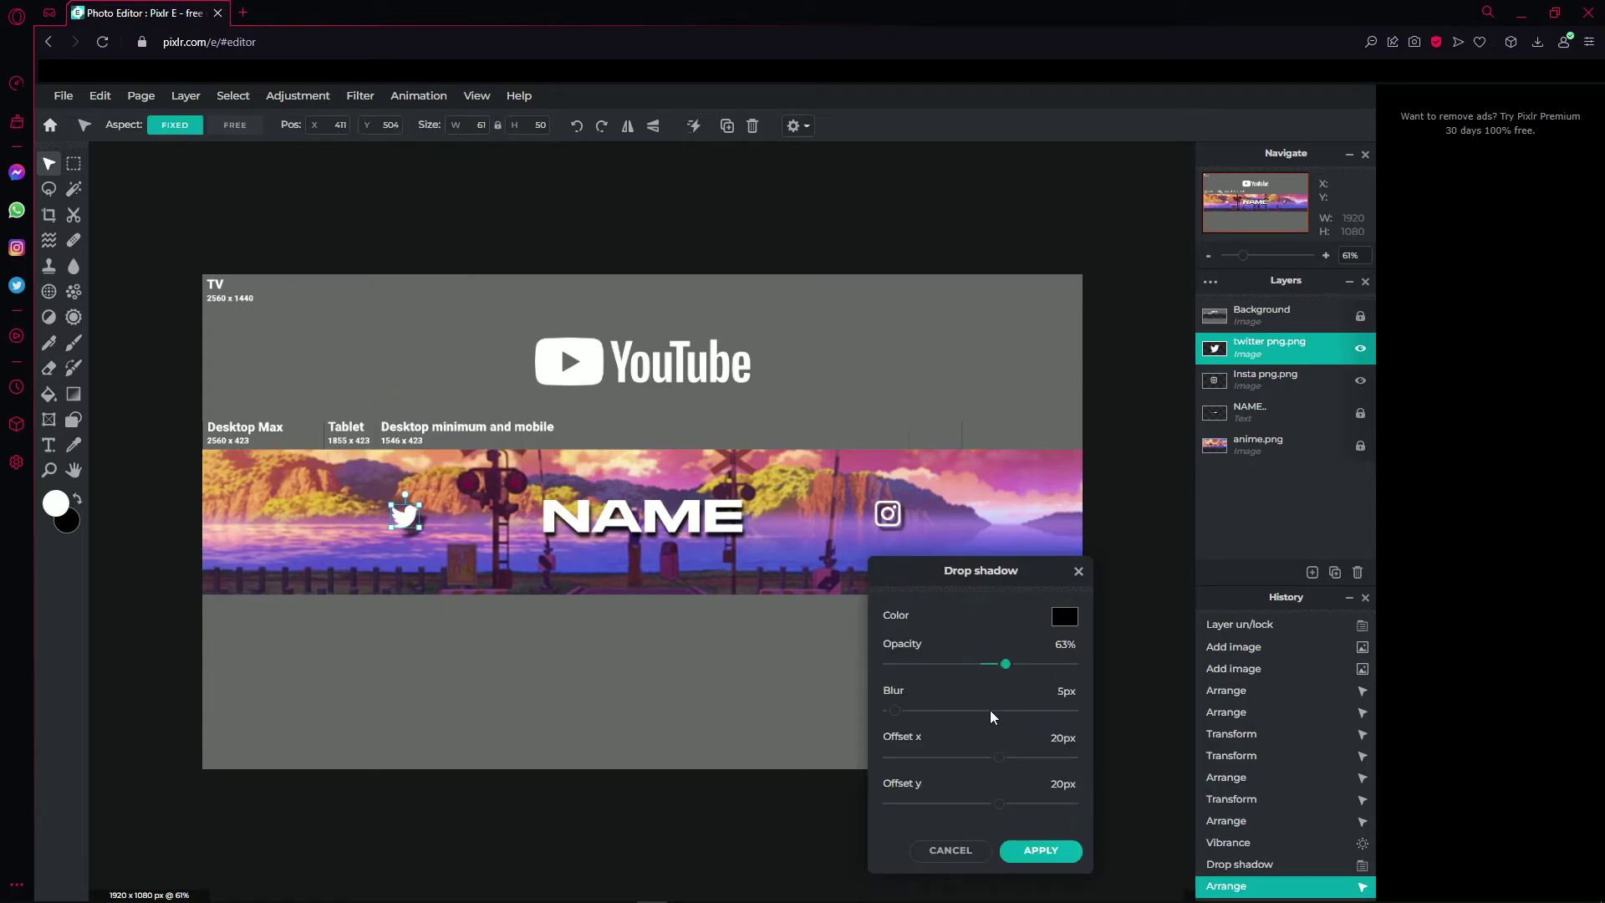
left_click_drag(997, 759, 992, 814)
left_click(1041, 850)
Marquee-select both social icons on the banner to check their layers.
left_click(1115, 812)
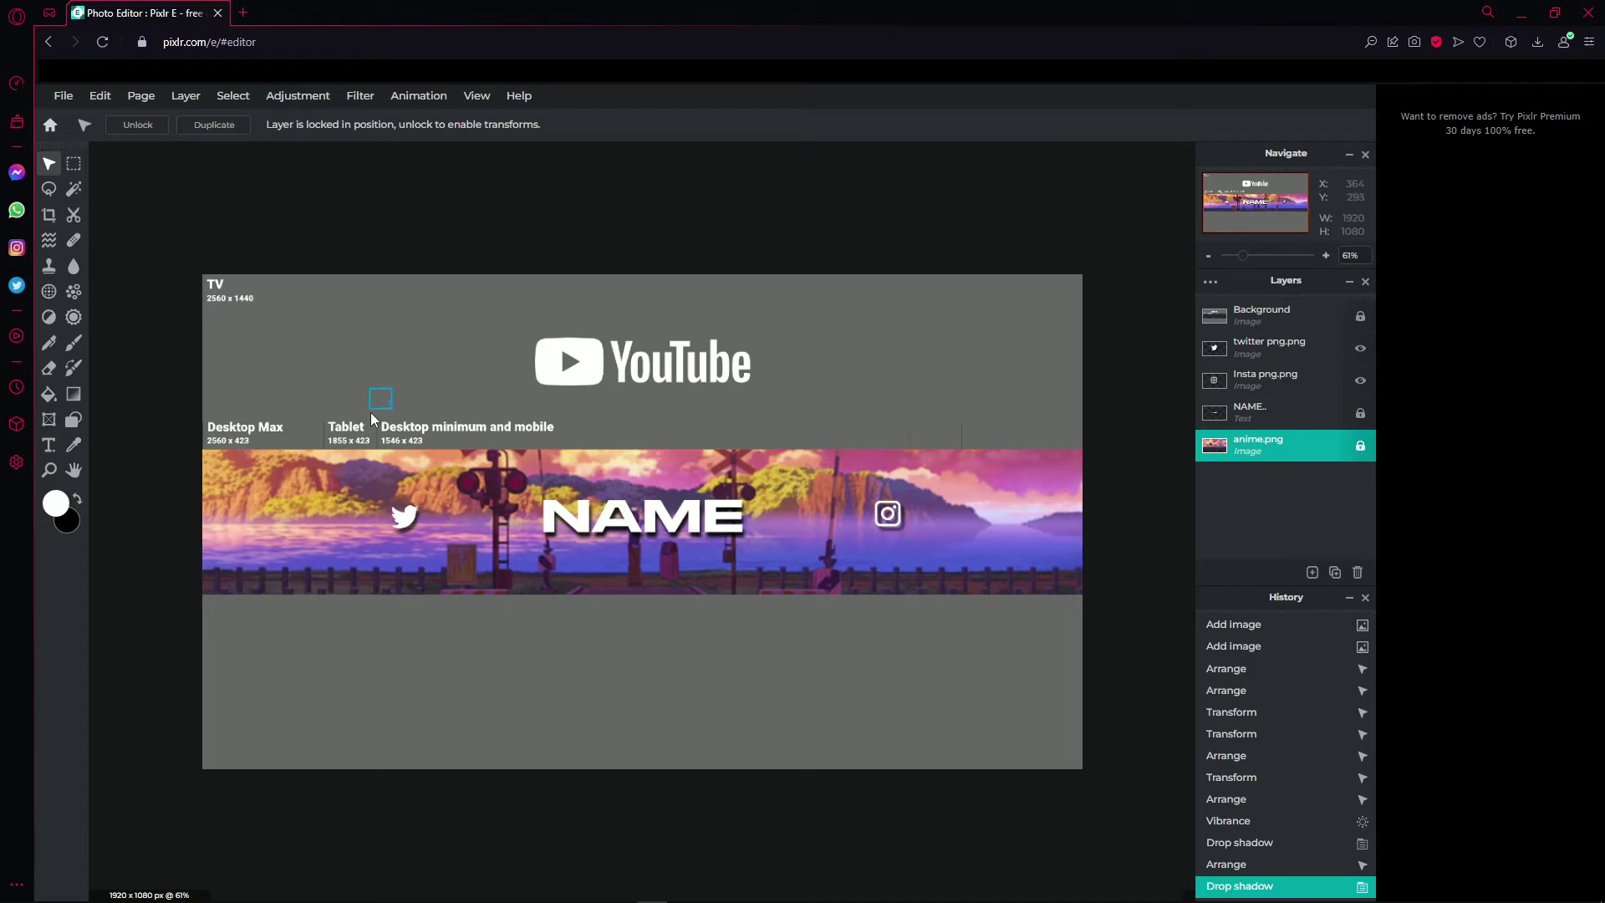
left_click(861, 573)
left_click(878, 539)
left_click_drag(322, 338, 963, 618)
left_click(1227, 440)
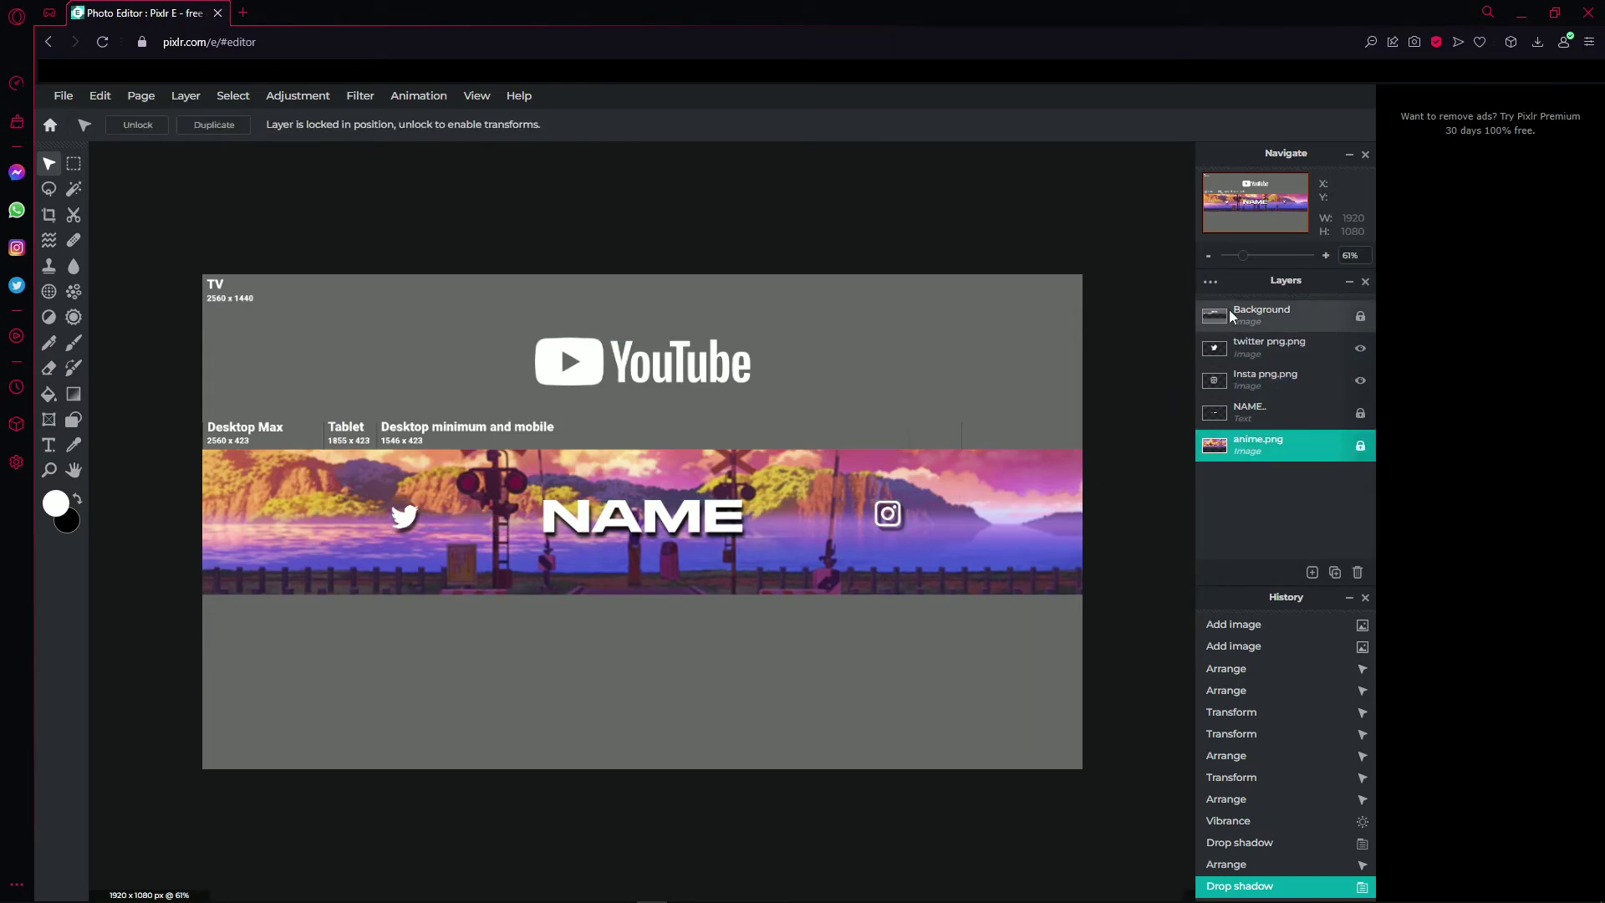
left_click_drag(258, 351, 951, 639)
left_click(302, 307)
left_click_drag(191, 196, 1087, 677)
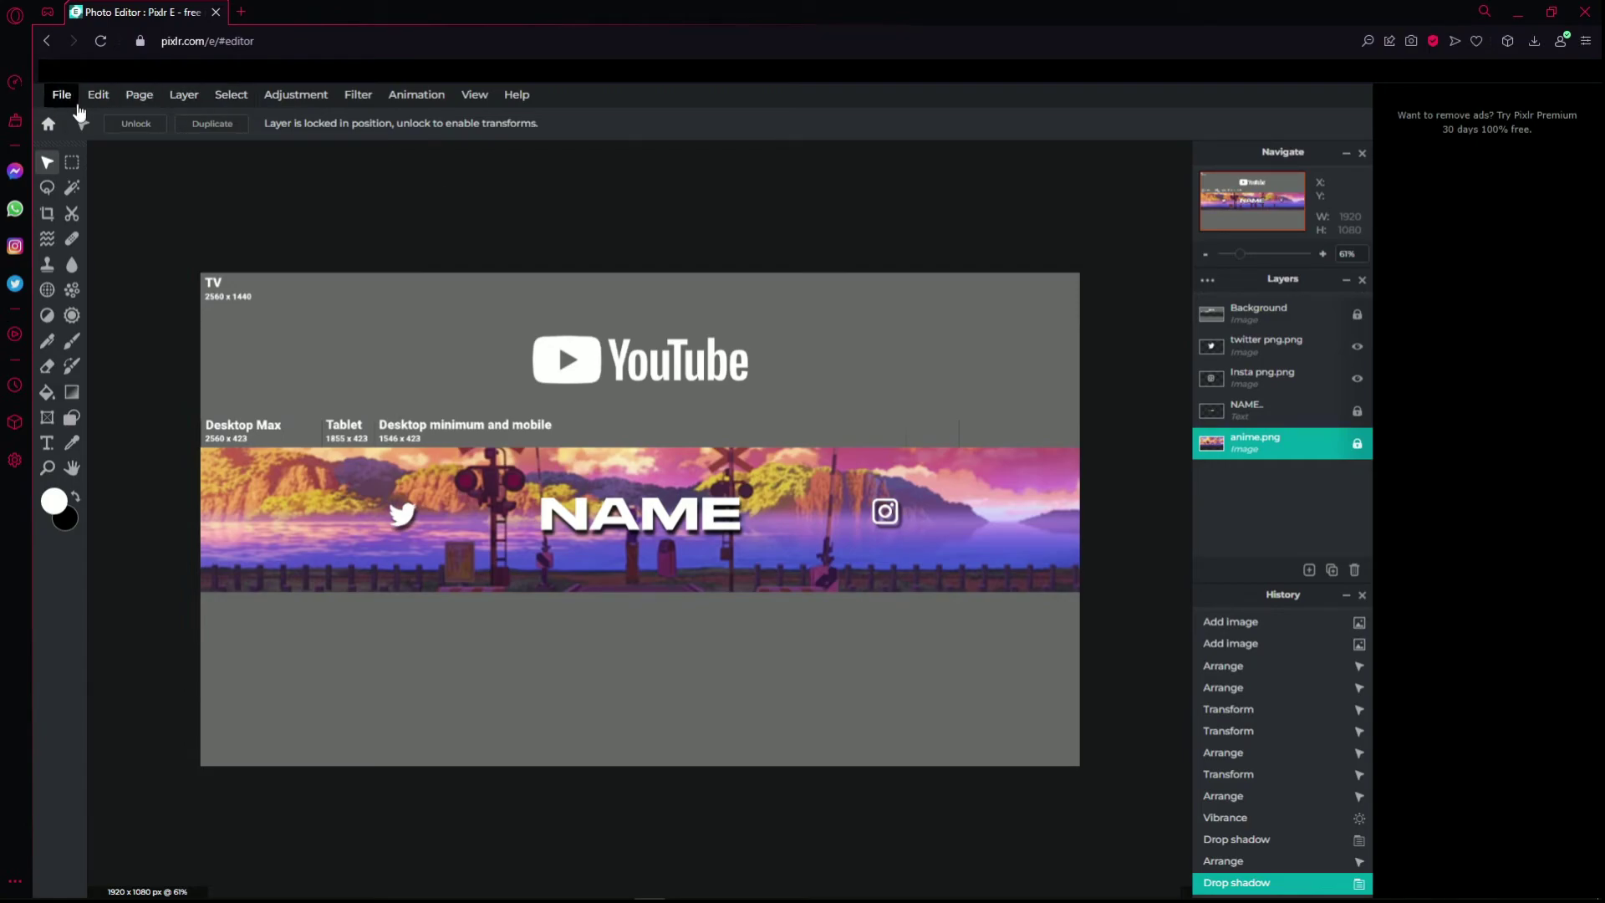
Save the banner as a 100% quality JPG named YouTube Banner Template on the Desktop.
left_click(62, 95)
left_click(62, 227)
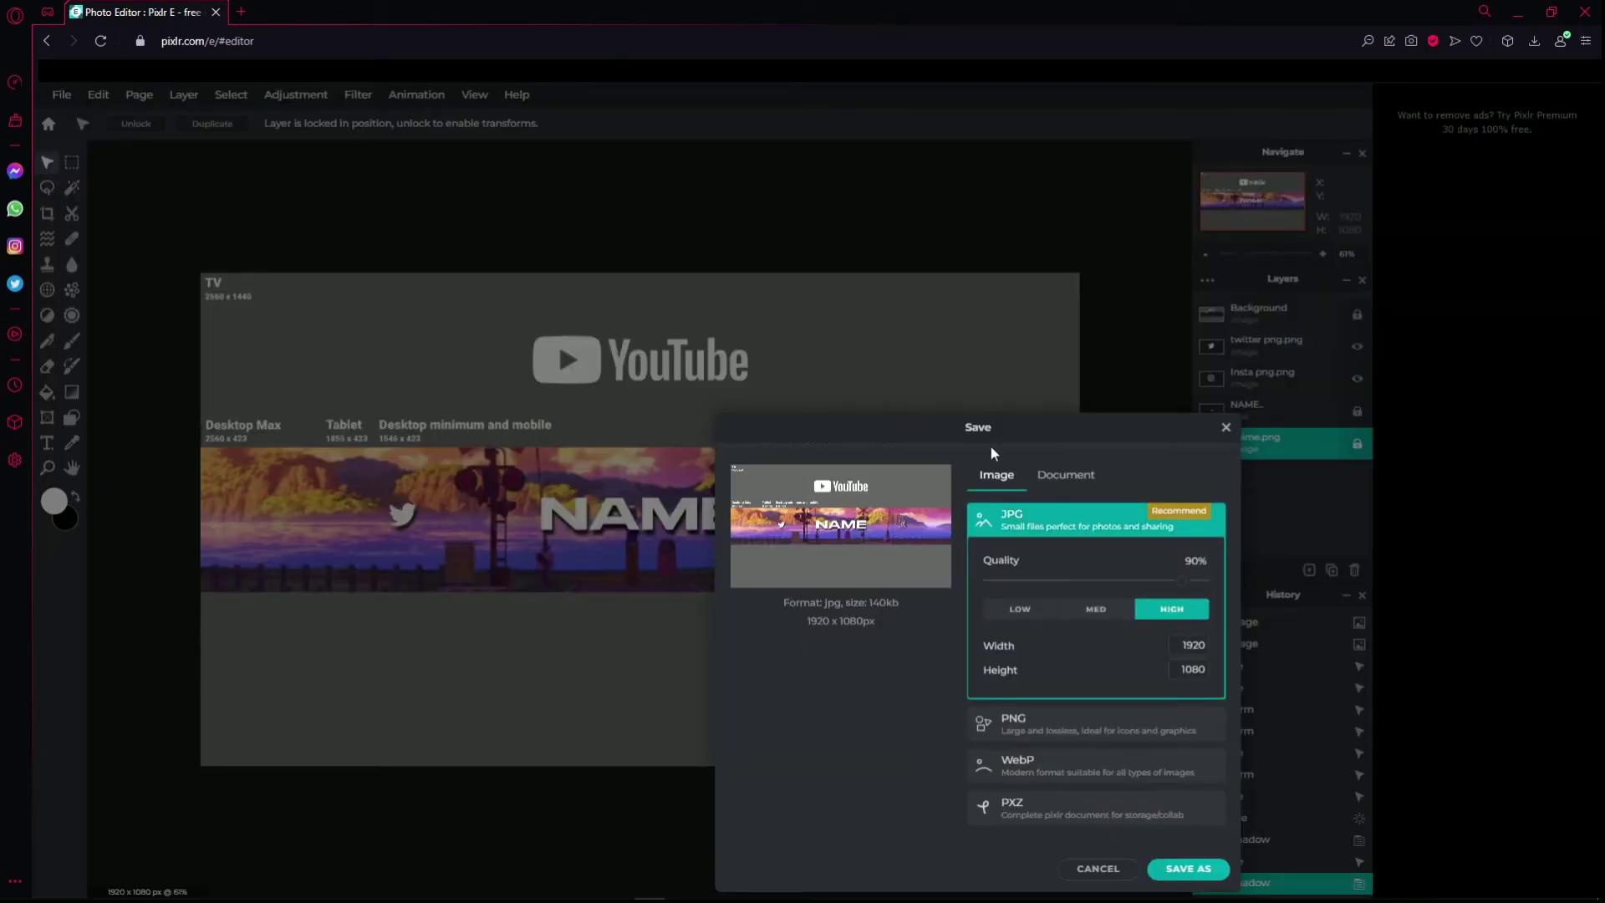
left_click_drag(1190, 582, 1229, 585)
left_click(1185, 869)
left_click(660, 420)
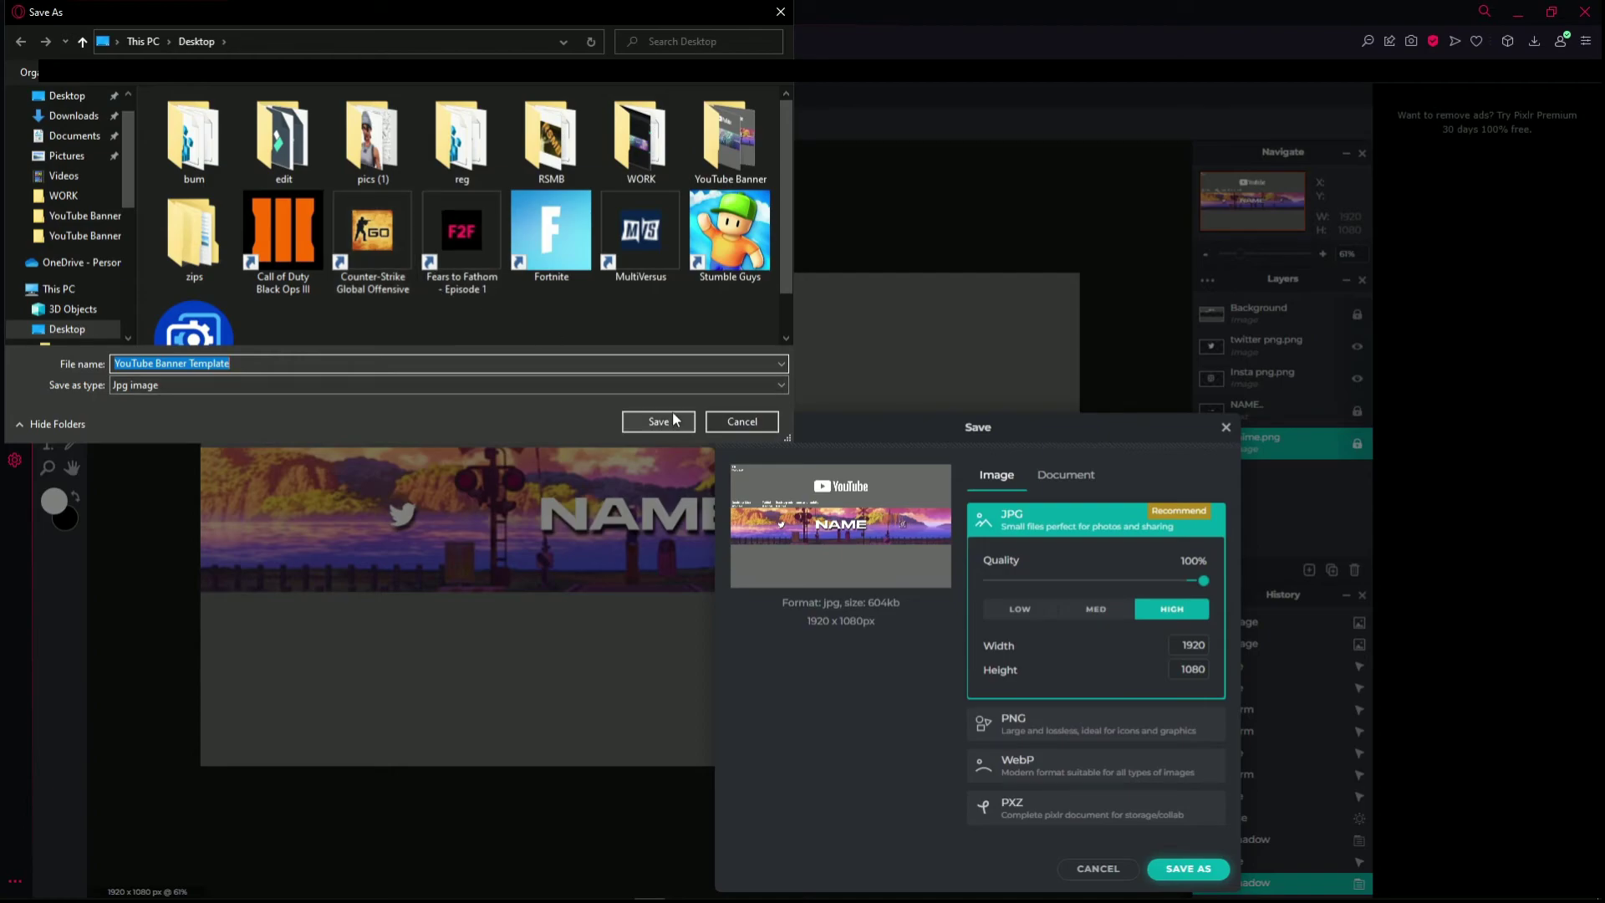
Clear the ad over the editor, then marquee-select and deselect the banner's layers.
double_click(919, 374)
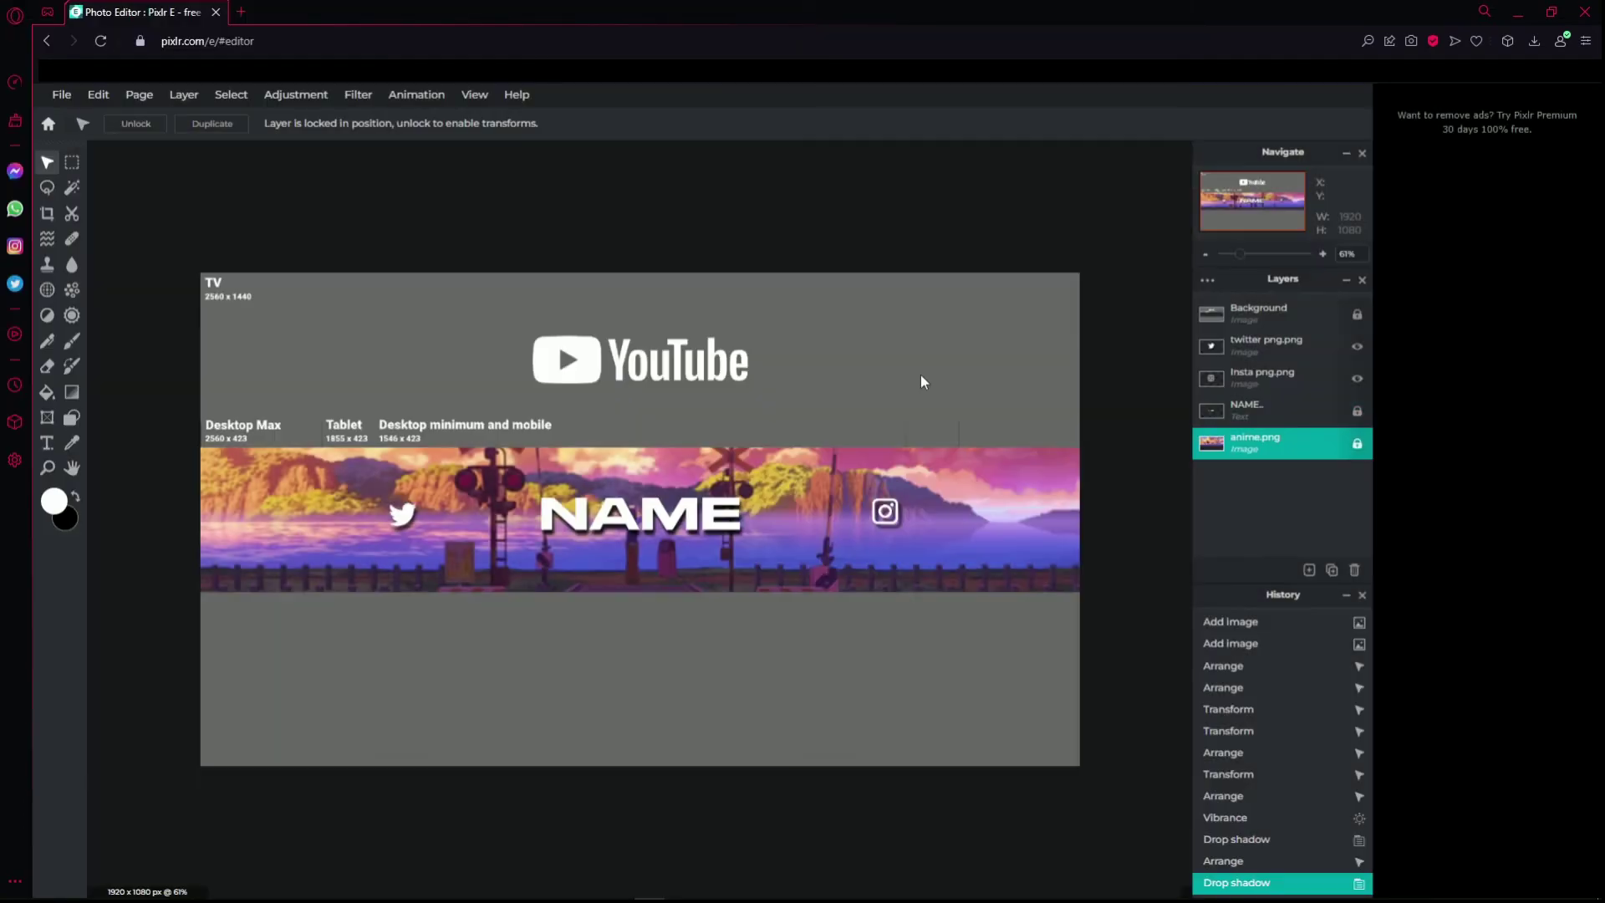
left_click_drag(108, 225, 1125, 810)
left_click(1126, 809)
mouse_move(1120, 784)
left_mouse_down()
mouse_move(1003, 702)
mouse_move(161, 243)
mouse_move(1021, 791)
mouse_move(1100, 831)
mouse_move(1117, 810)
left_mouse_up()
left_click(164, 245)
left_click(1118, 810)
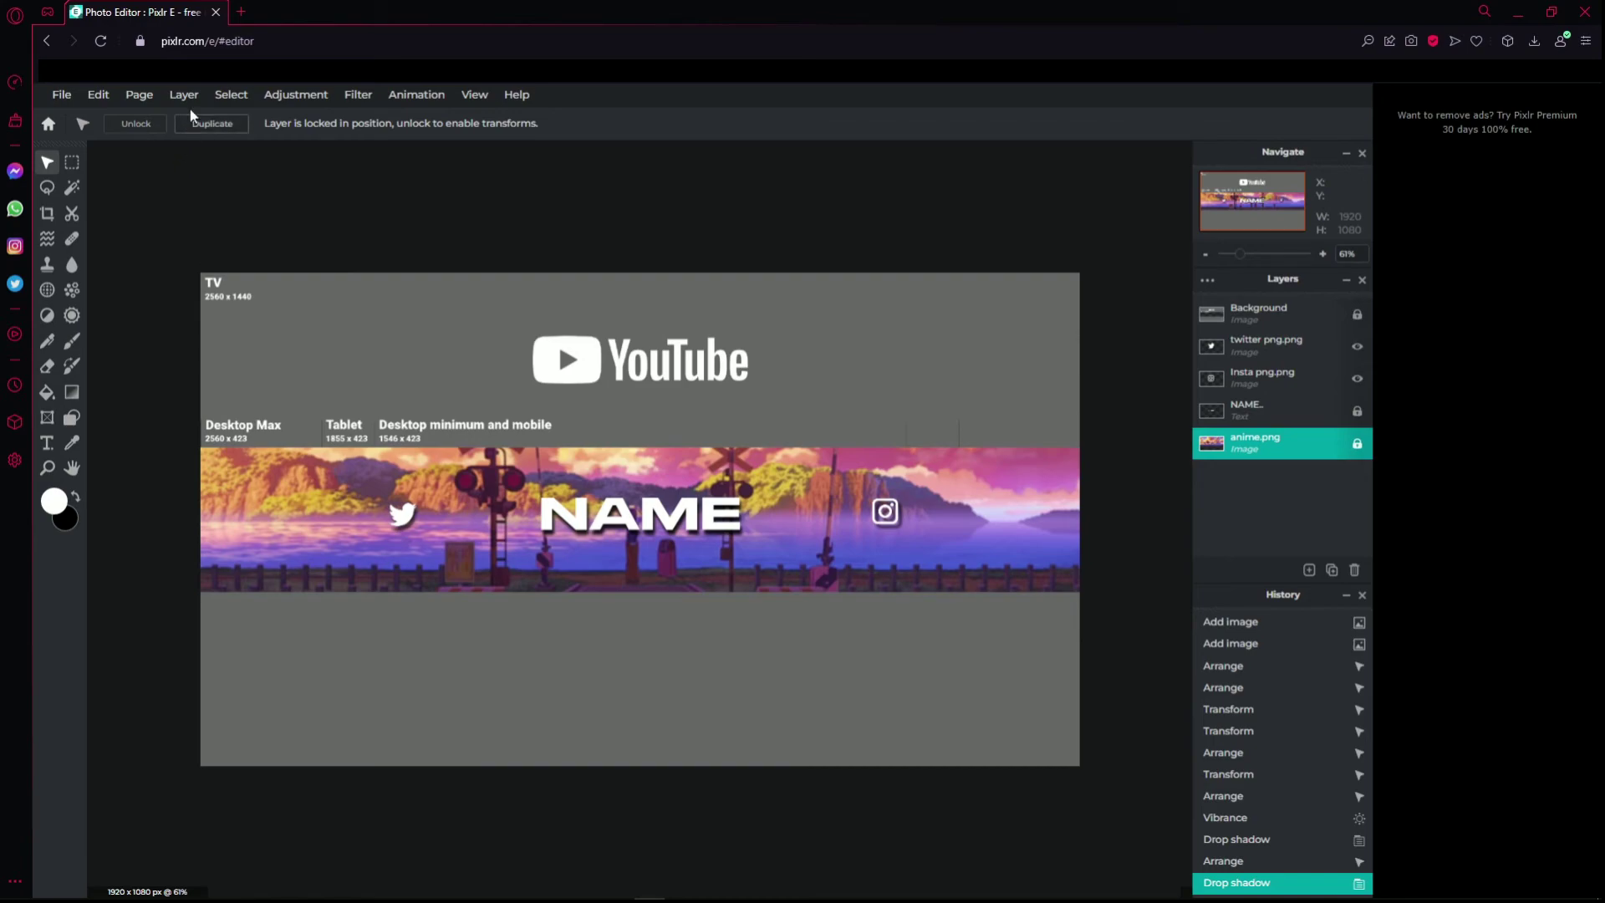
Open youtube.com in a new tab, go to Your channel, then Customize Channel in Studio.
left_click(242, 12)
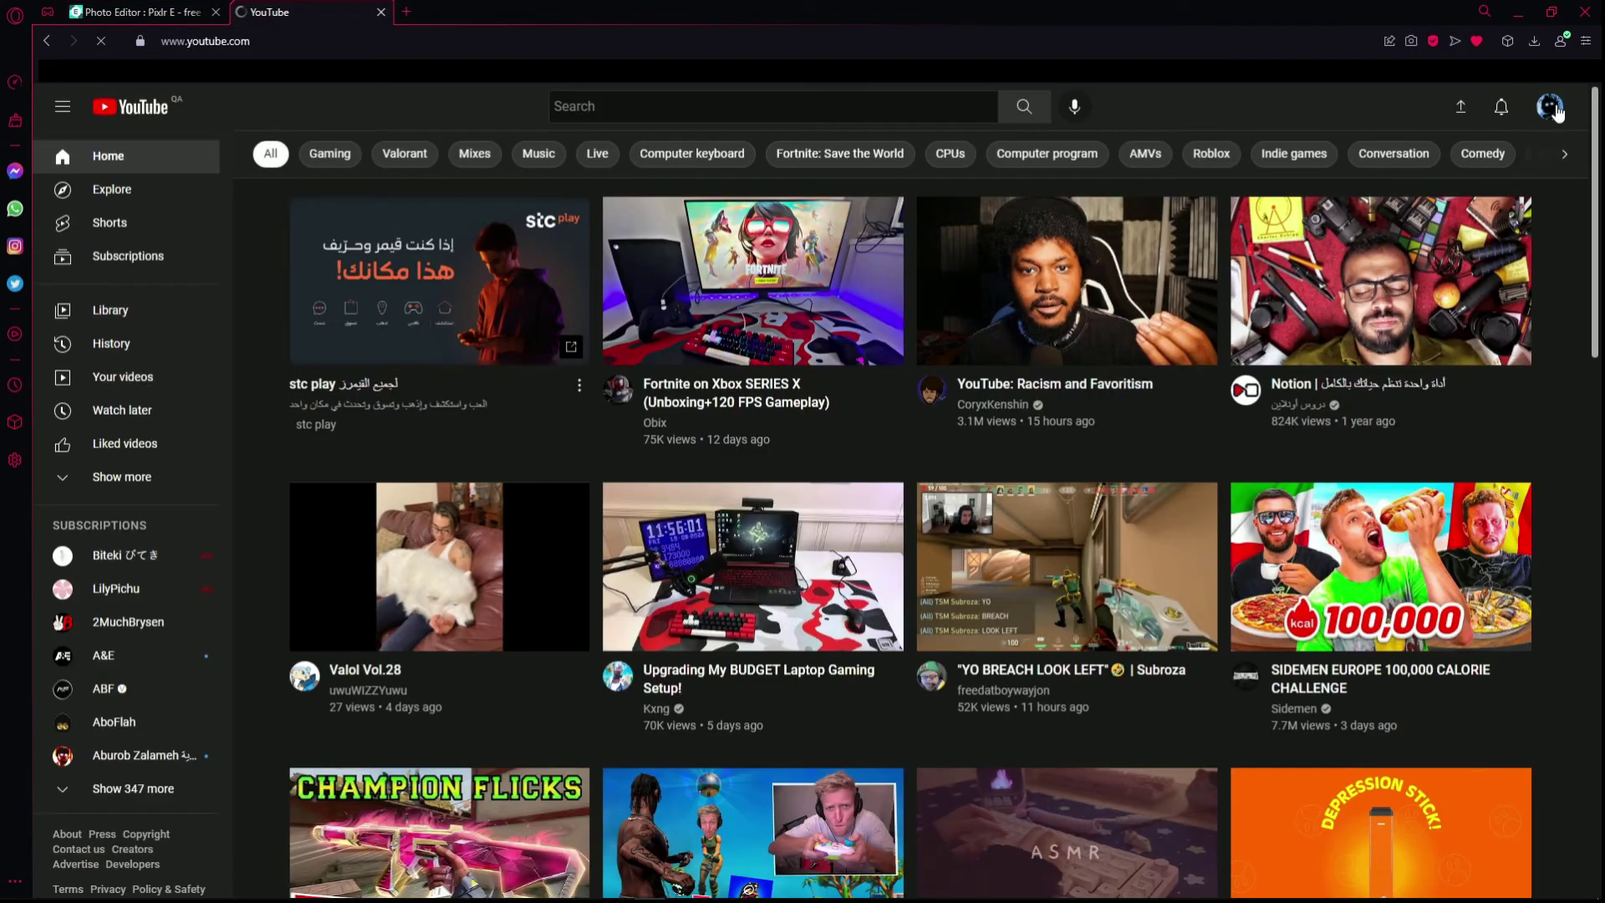
left_click(1553, 107)
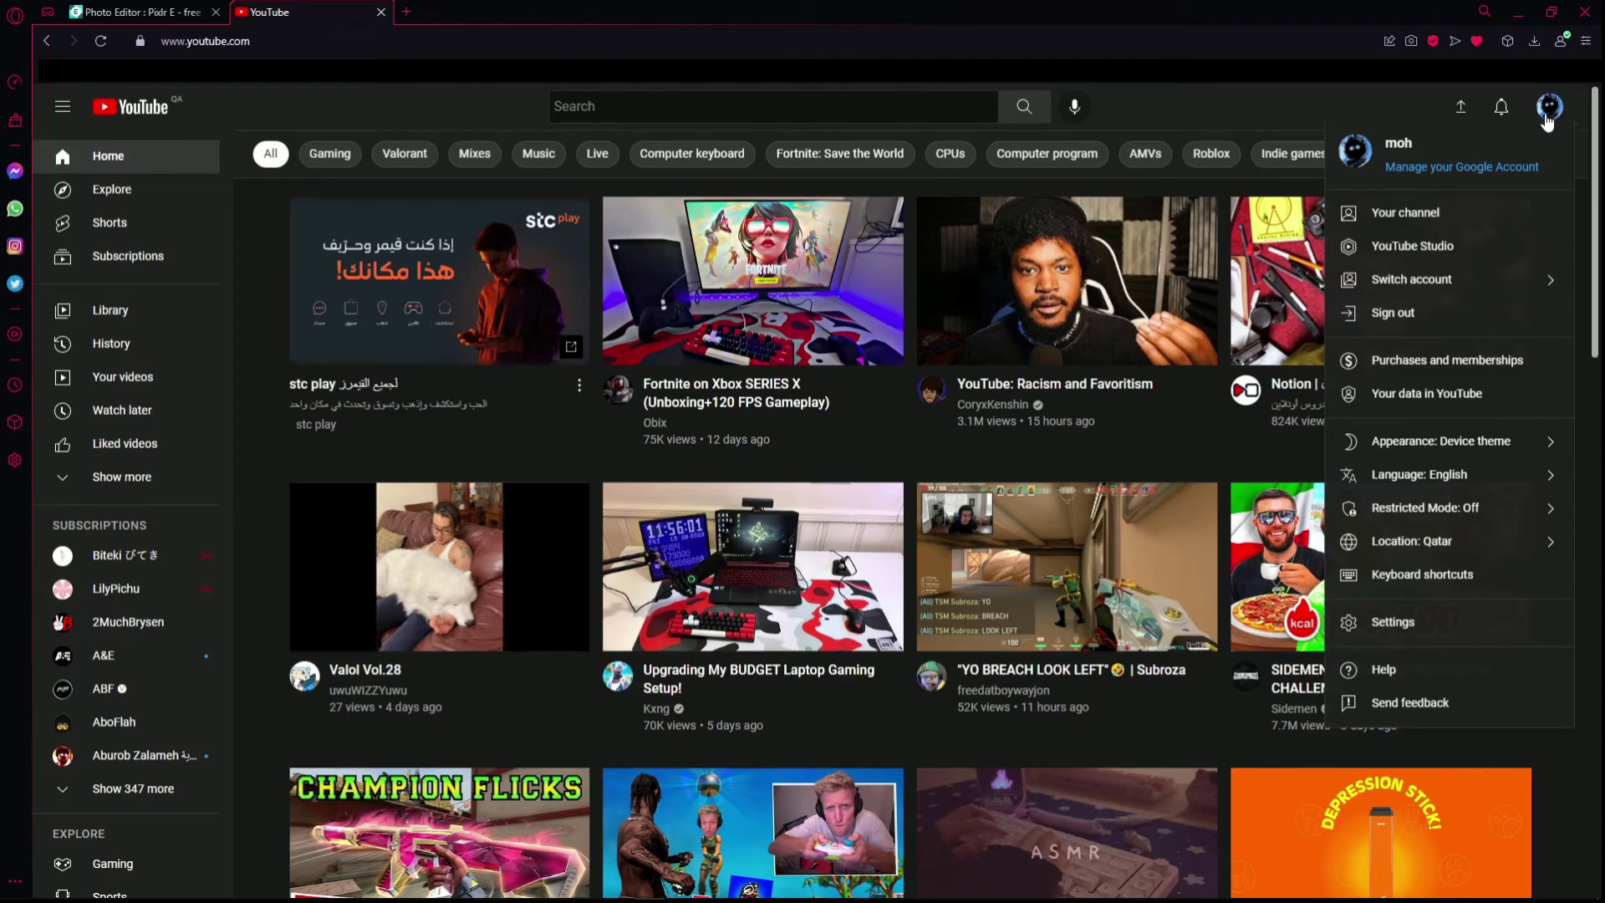
left_click(1409, 213)
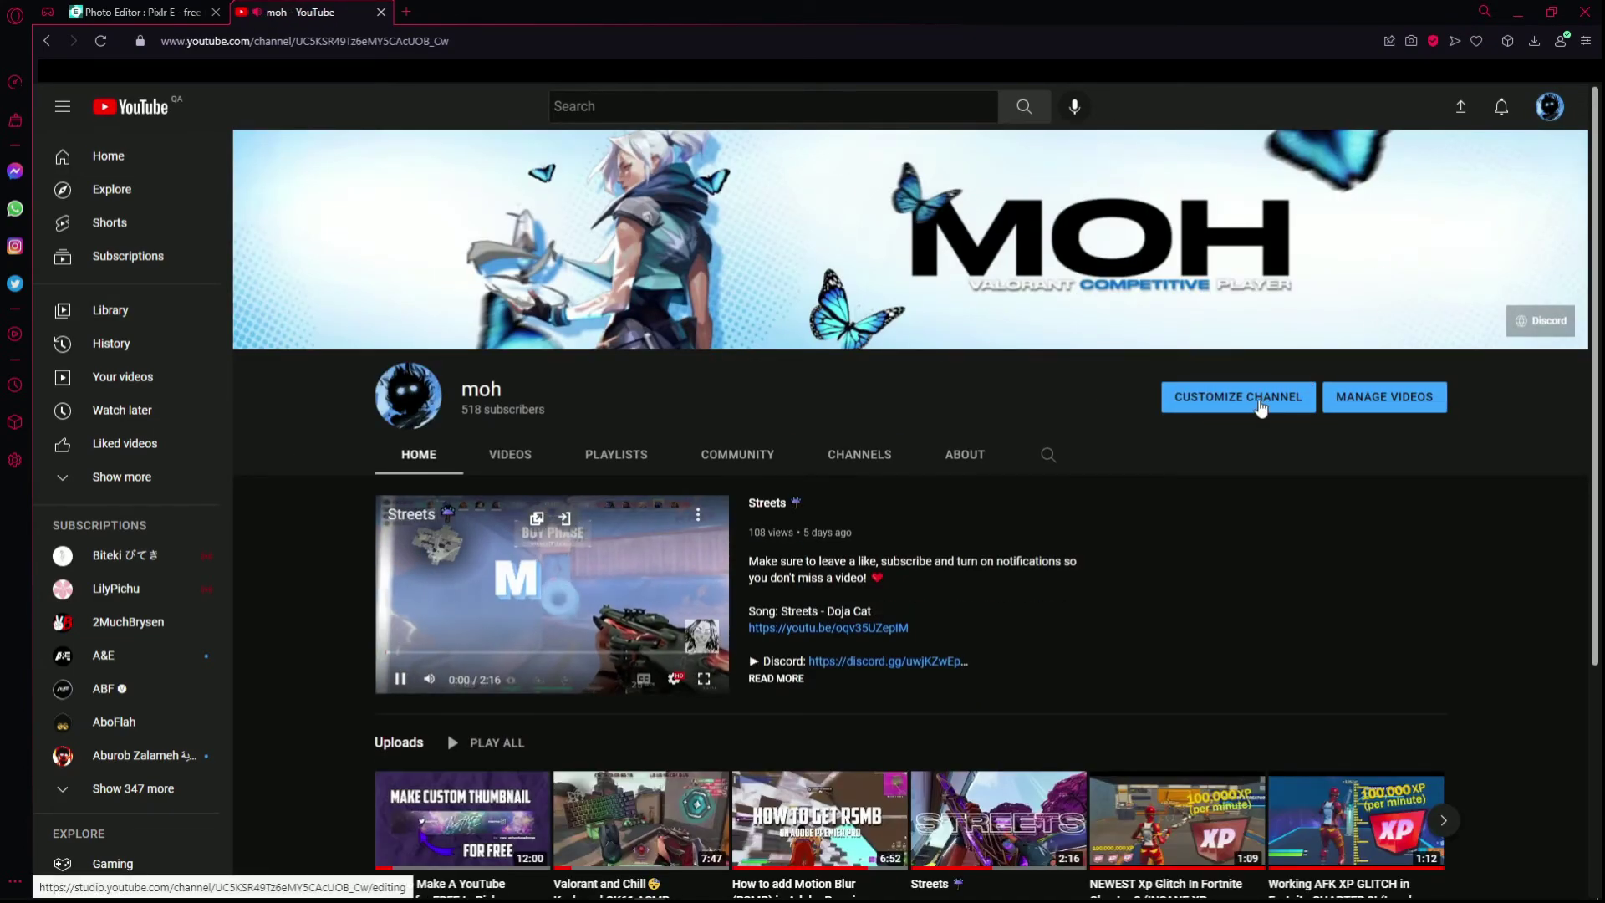
left_click(1262, 401)
left_click(1566, 670)
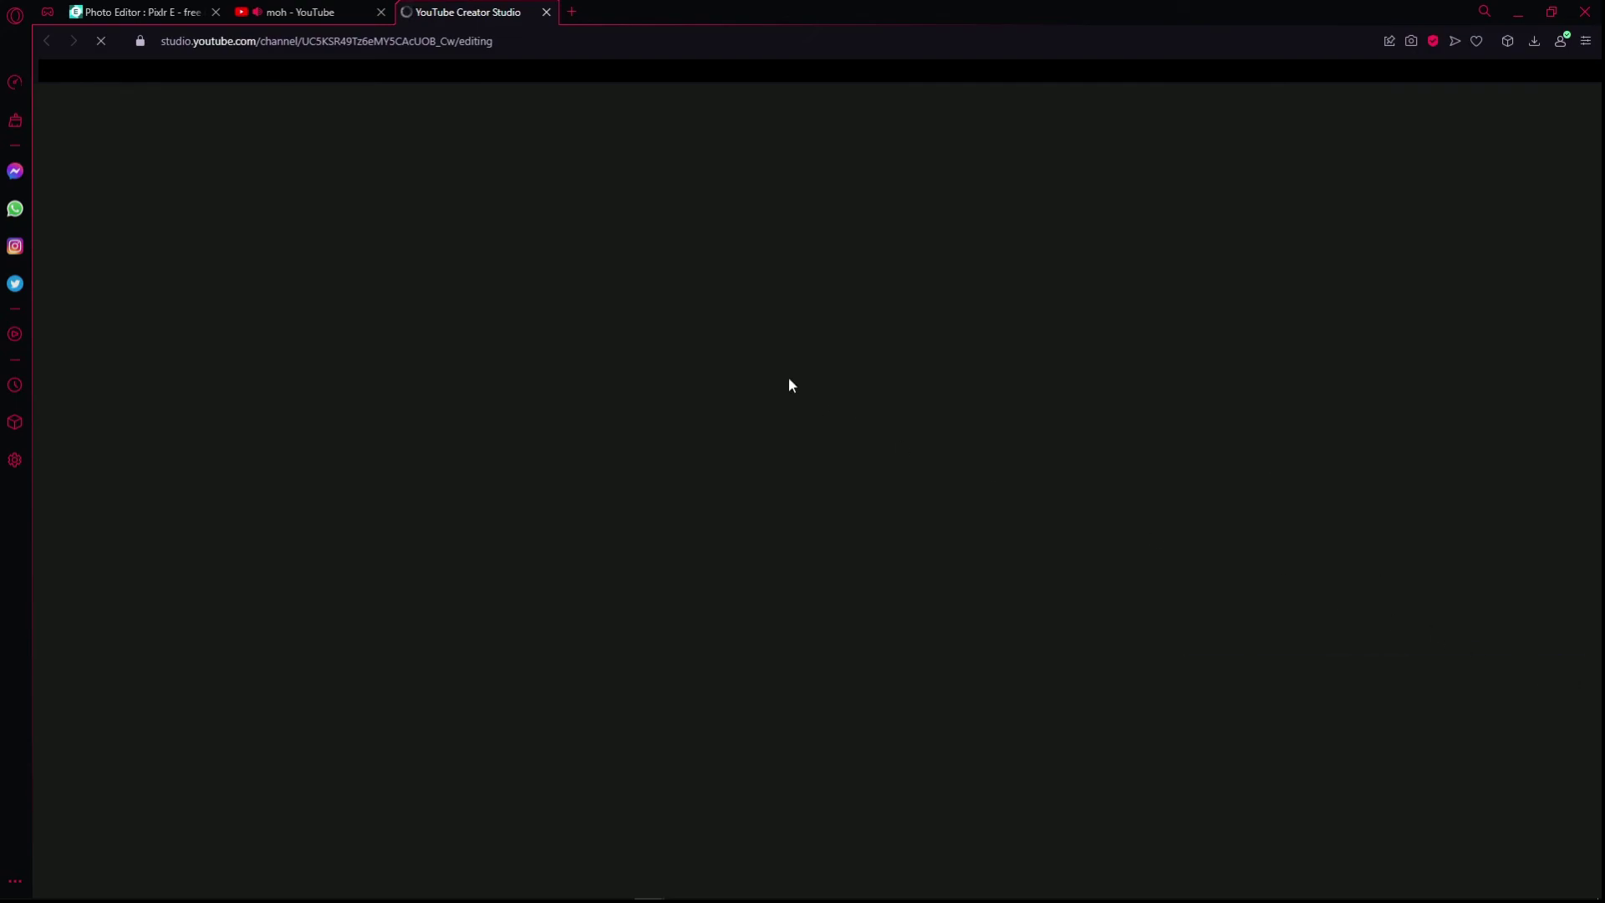
left_click(293, 12)
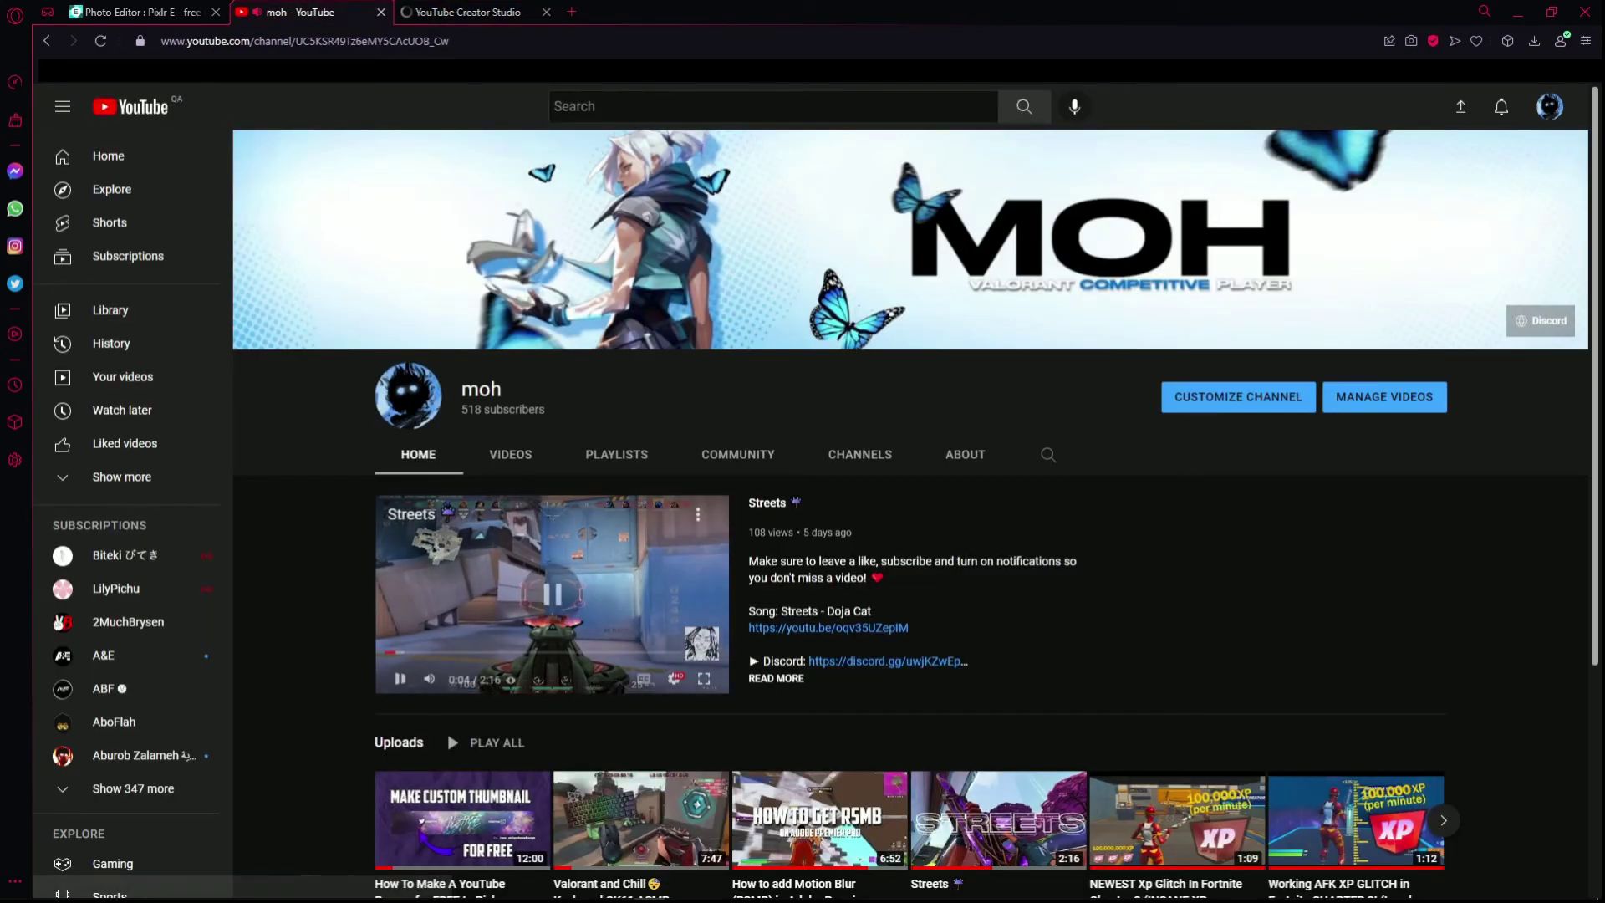
left_click(467, 10)
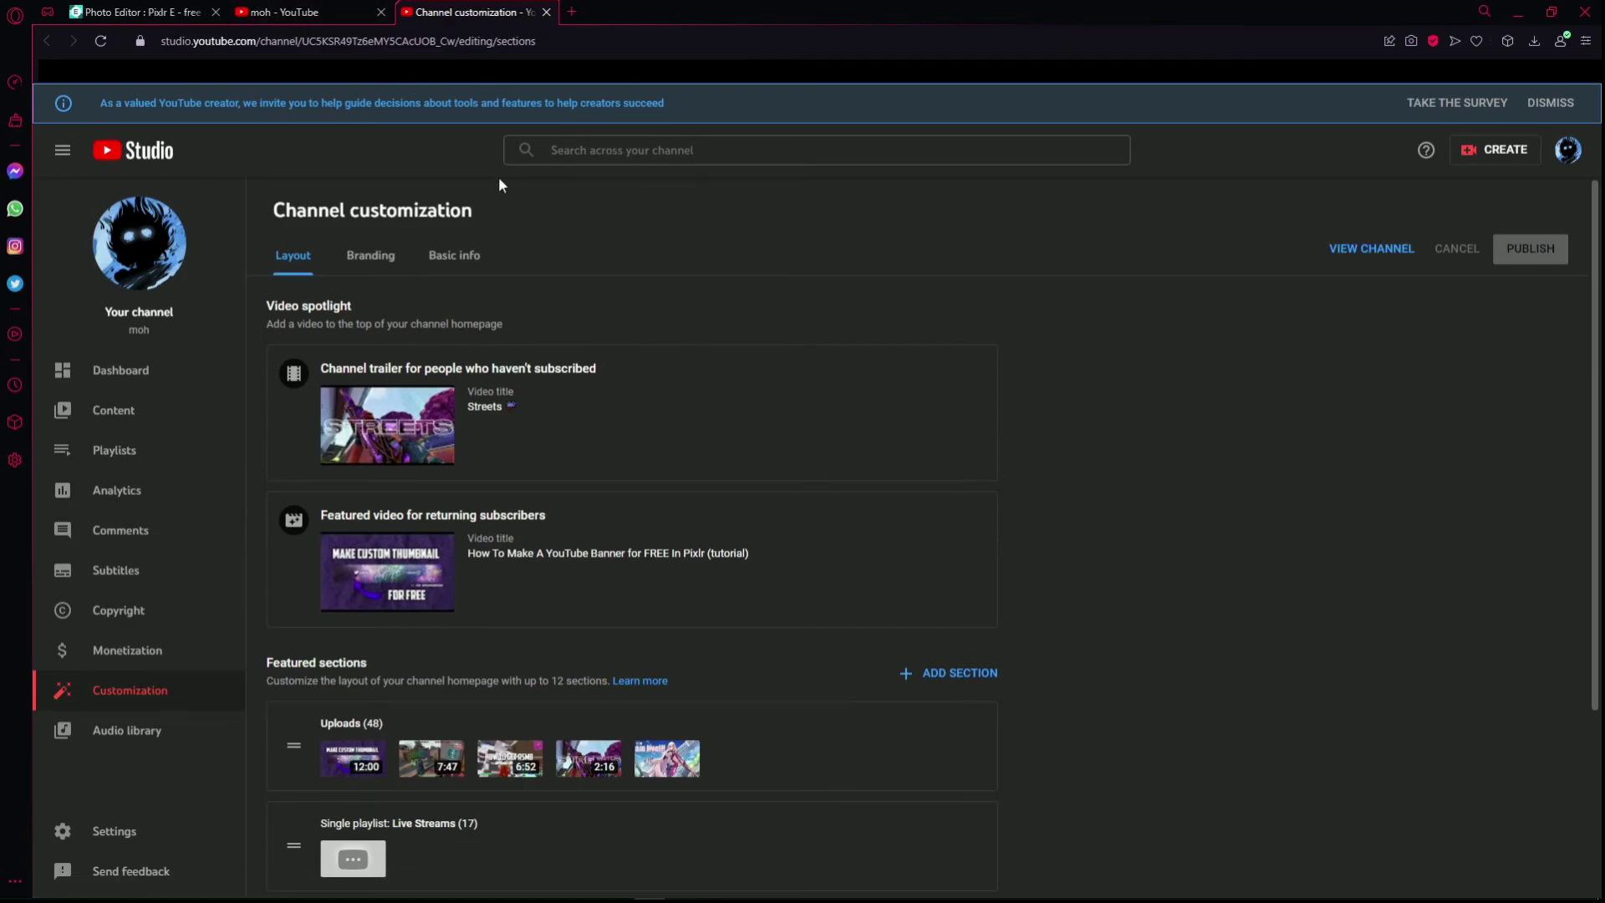
Replace the Branding banner image with YouTube Banner Template from the Desktop and confirm the crop.
left_click(371, 257)
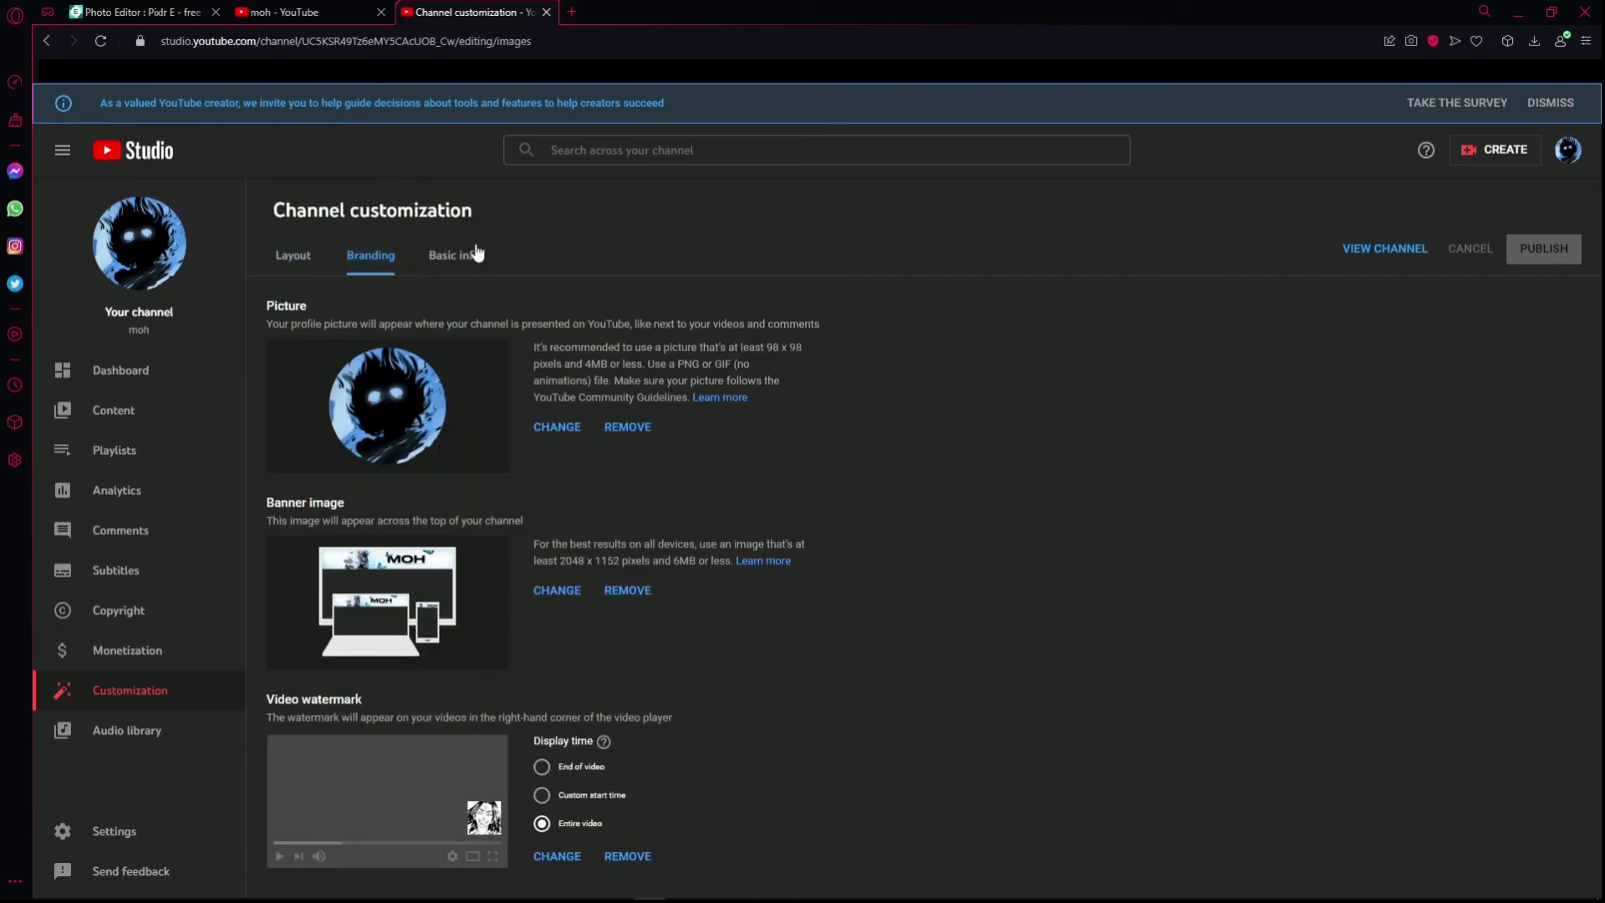
left_click_drag(361, 509, 290, 503)
left_click(285, 505)
left_click(543, 594)
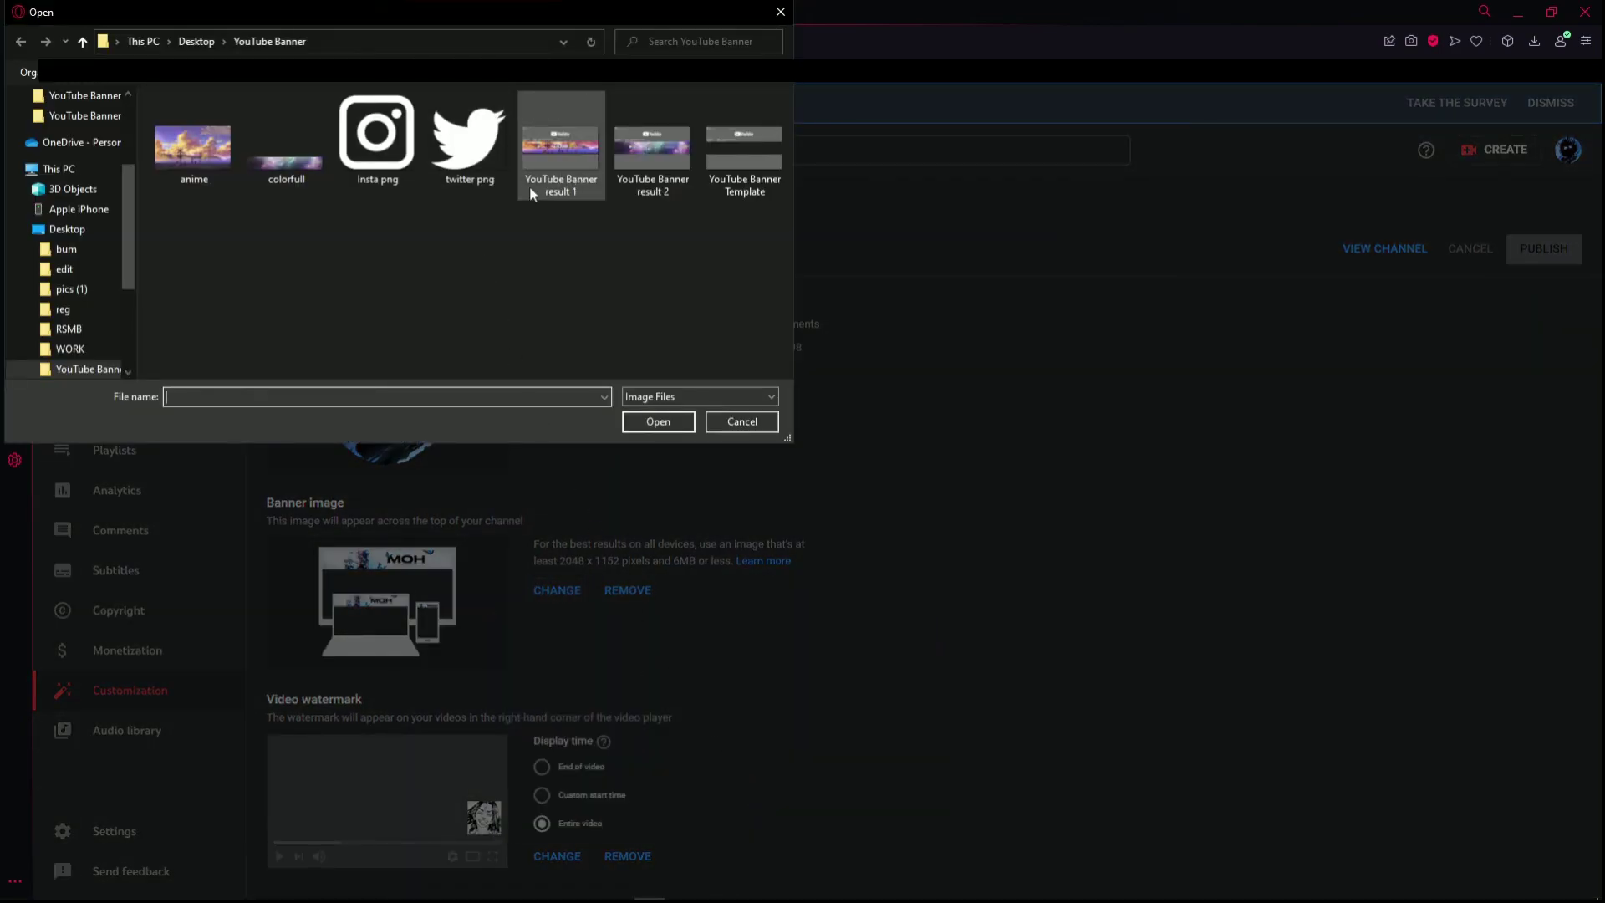
left_click(67, 230)
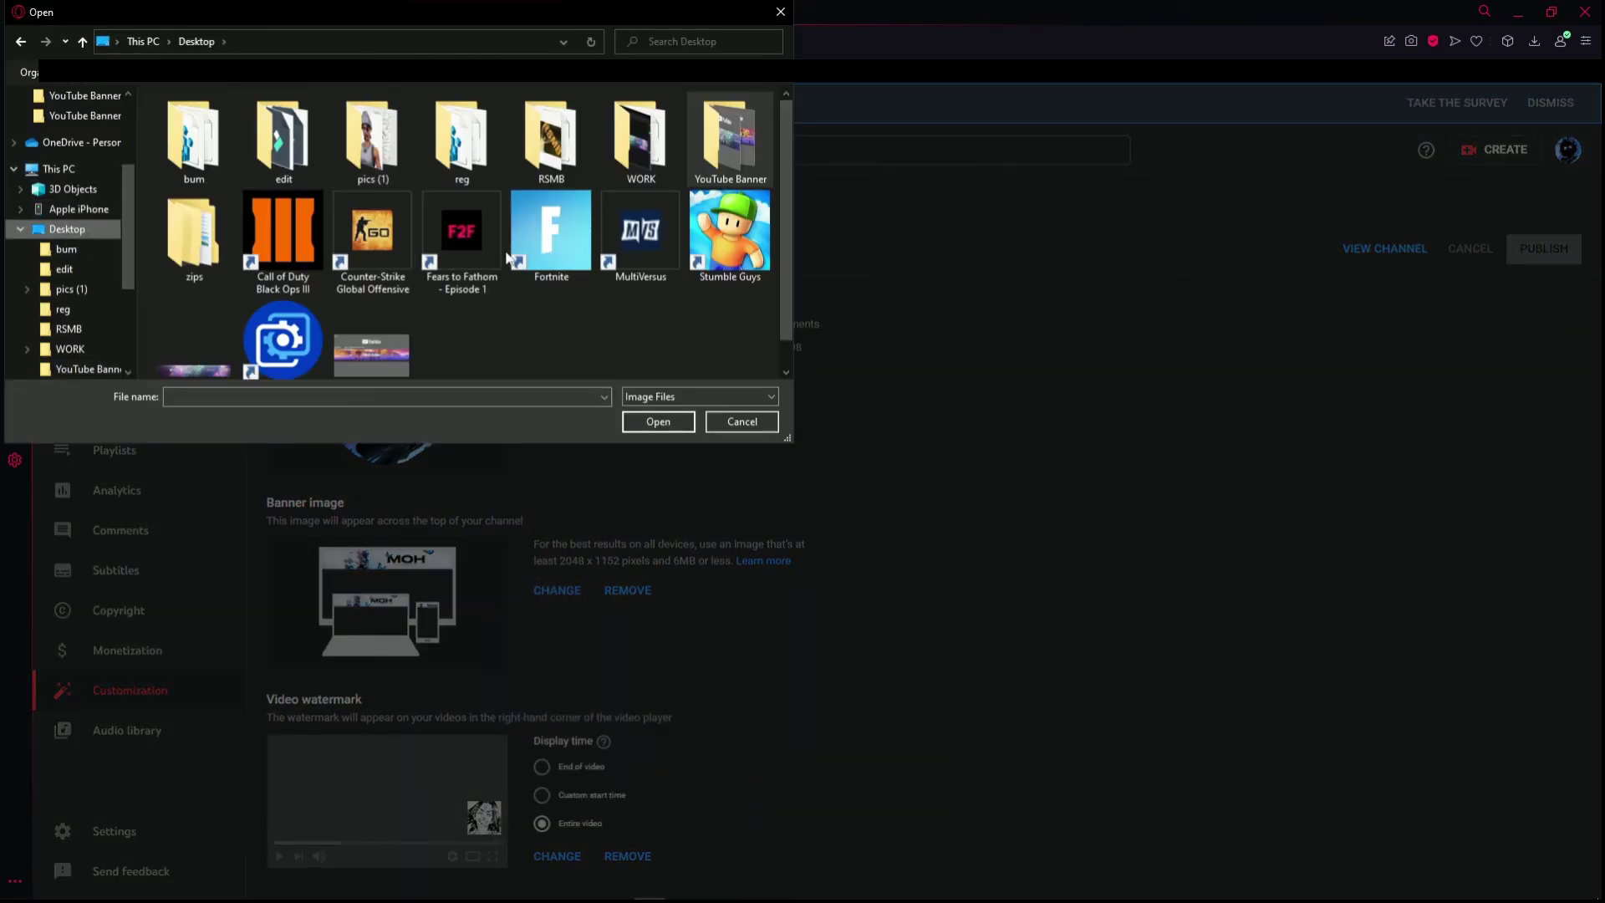
scroll(372, 309, "down", 1)
left_click(372, 321)
left_click(650, 423)
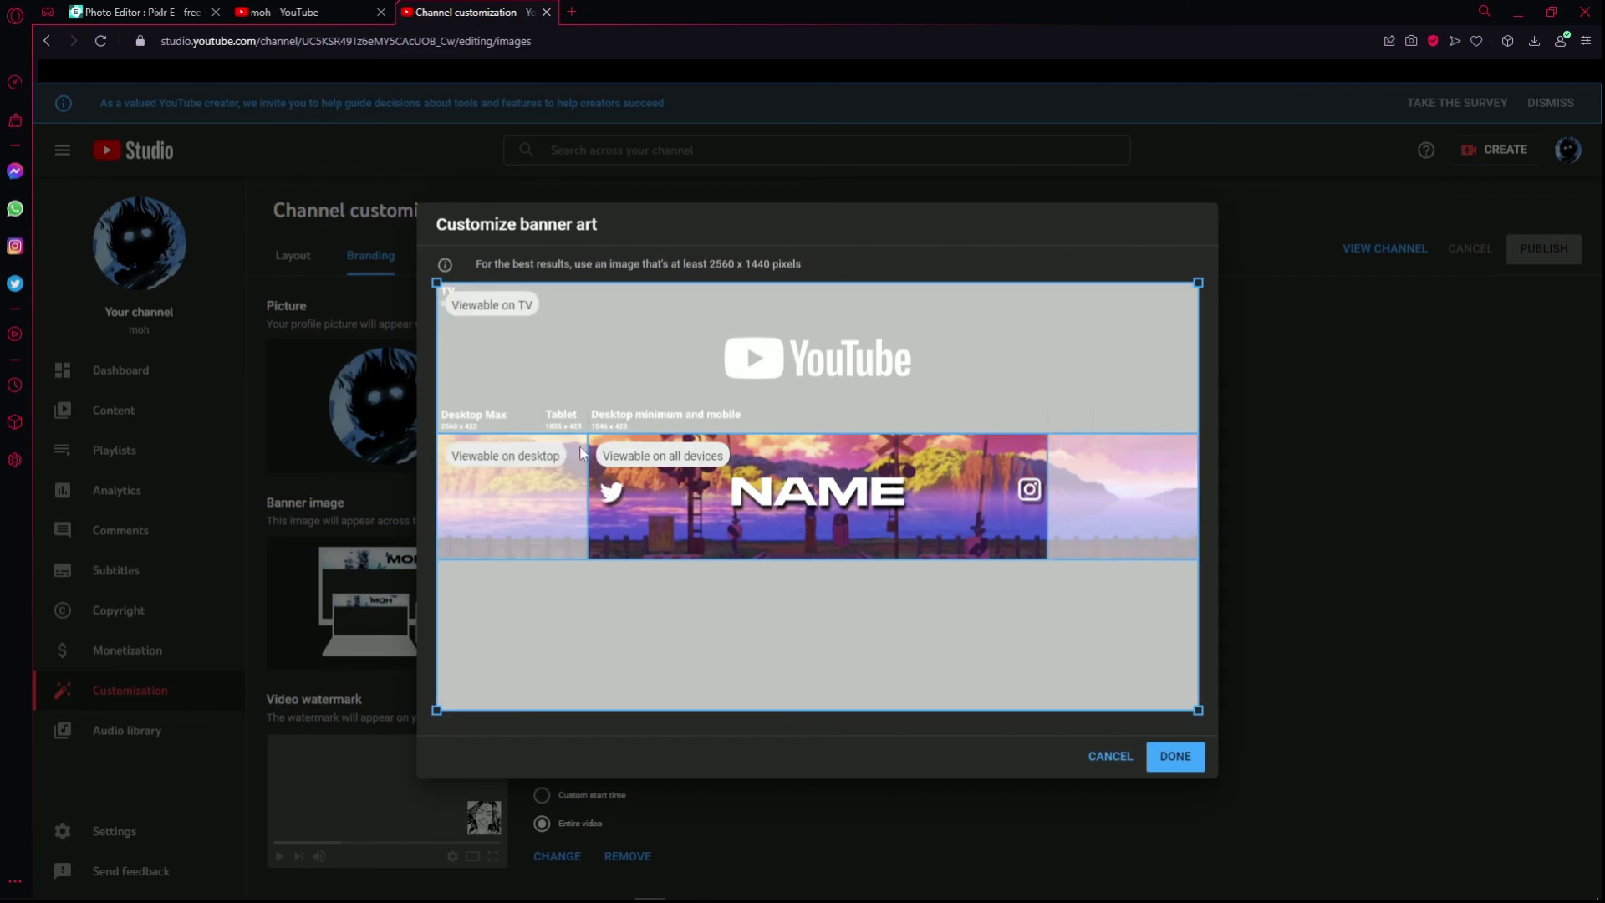
left_click(1170, 761)
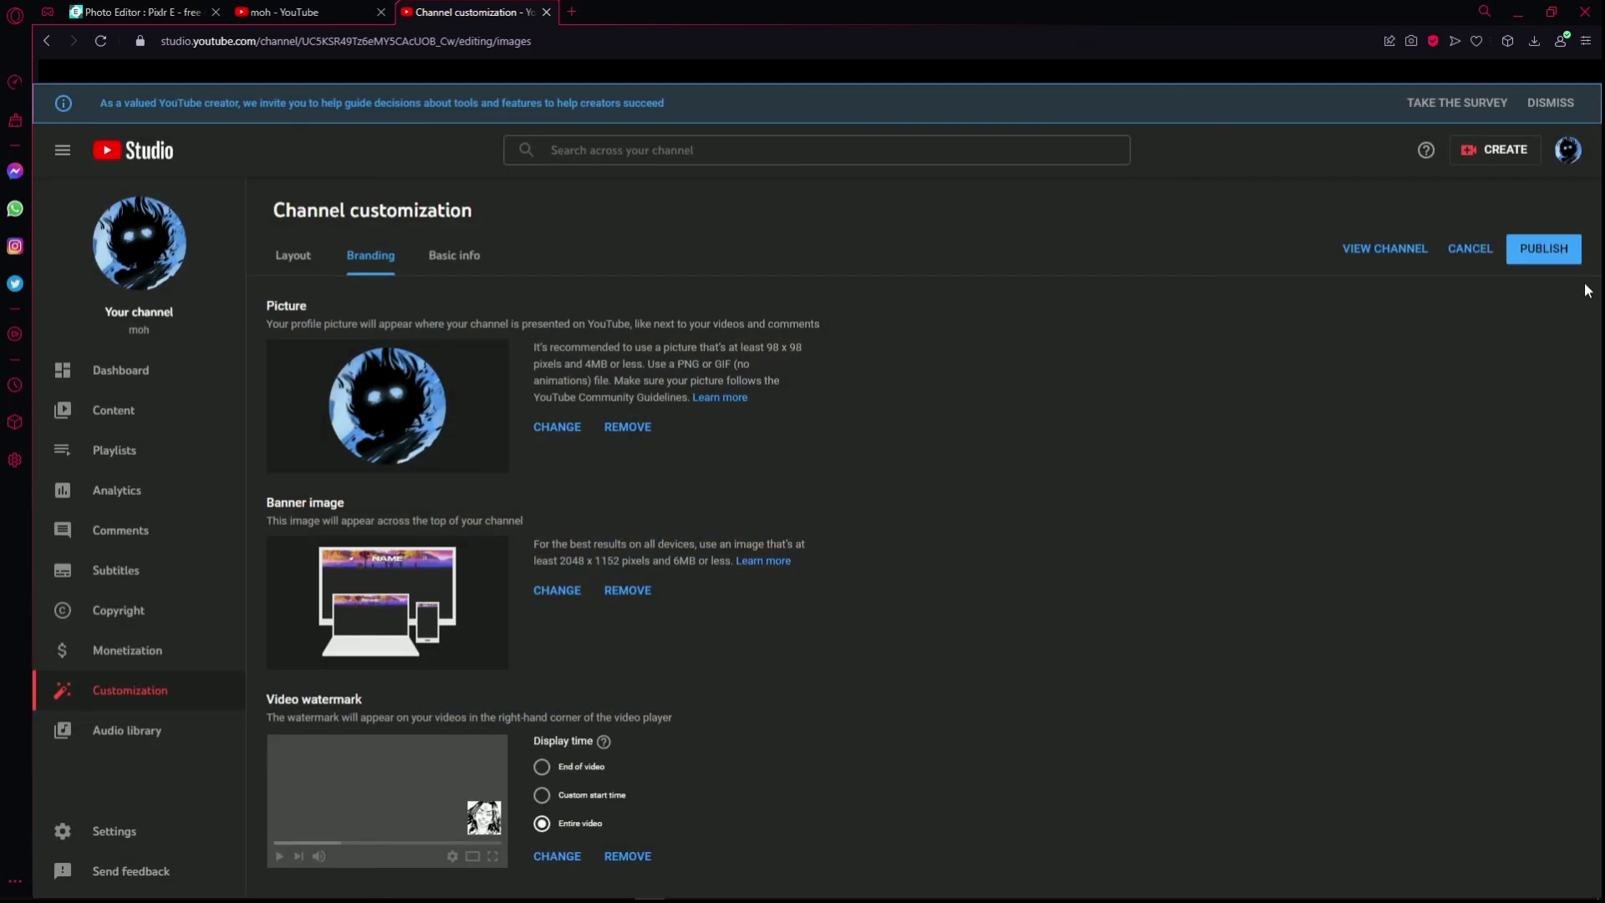
Dismiss the survey, minimise the browser and refresh the Windows desktop.
left_click(1549, 104)
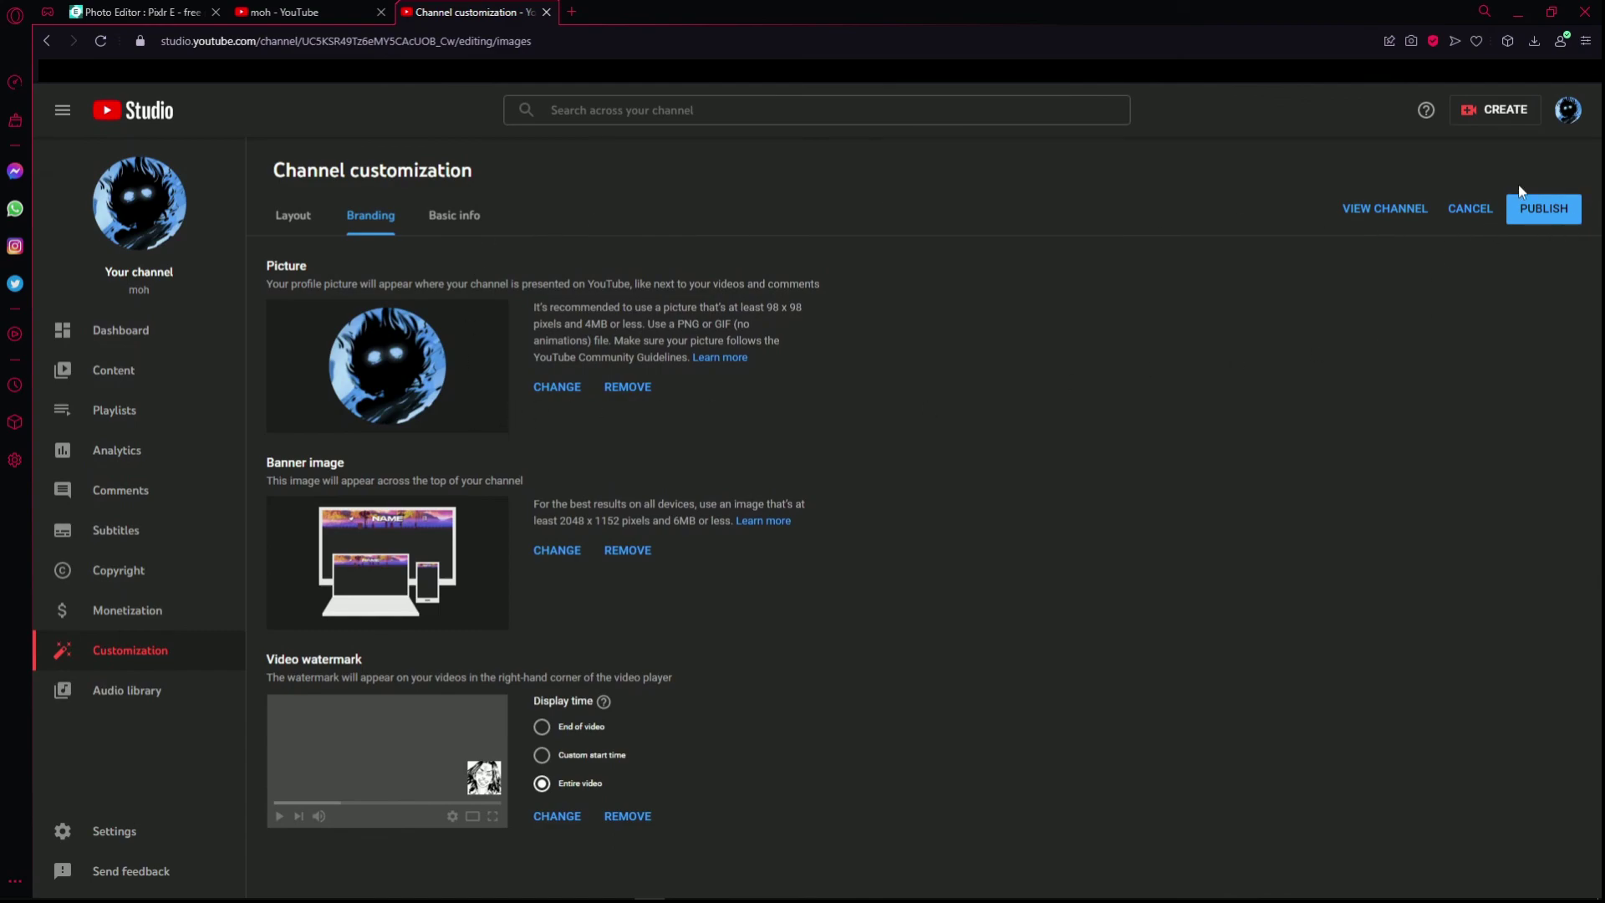
left_click(1517, 12)
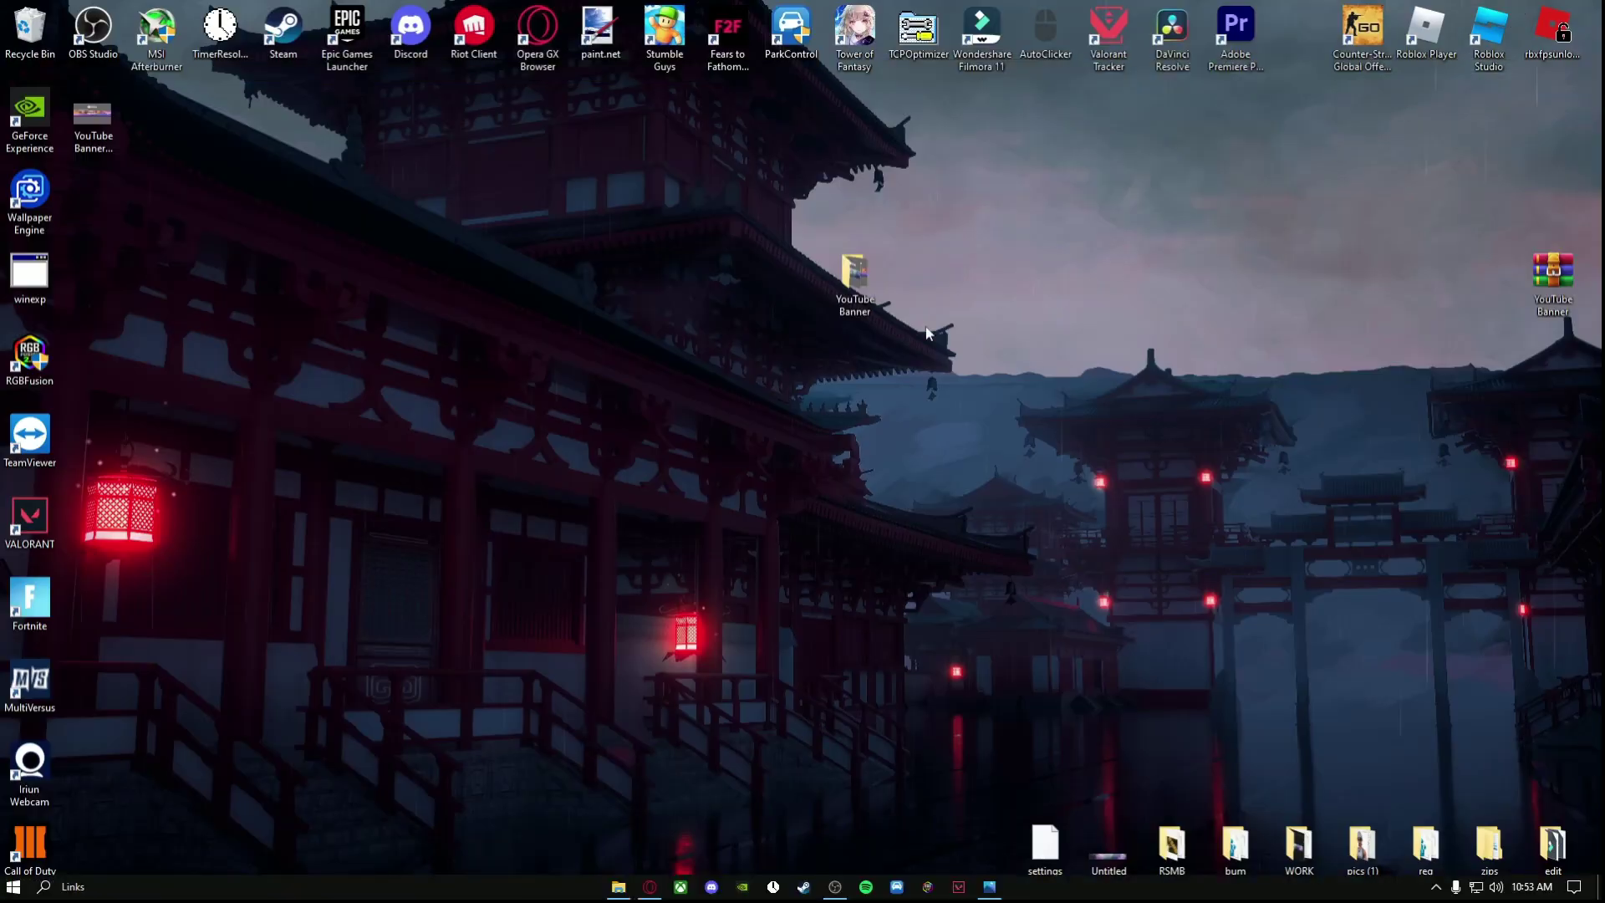
right_click(1119, 418)
left_click(1026, 418)
right_click(1015, 418)
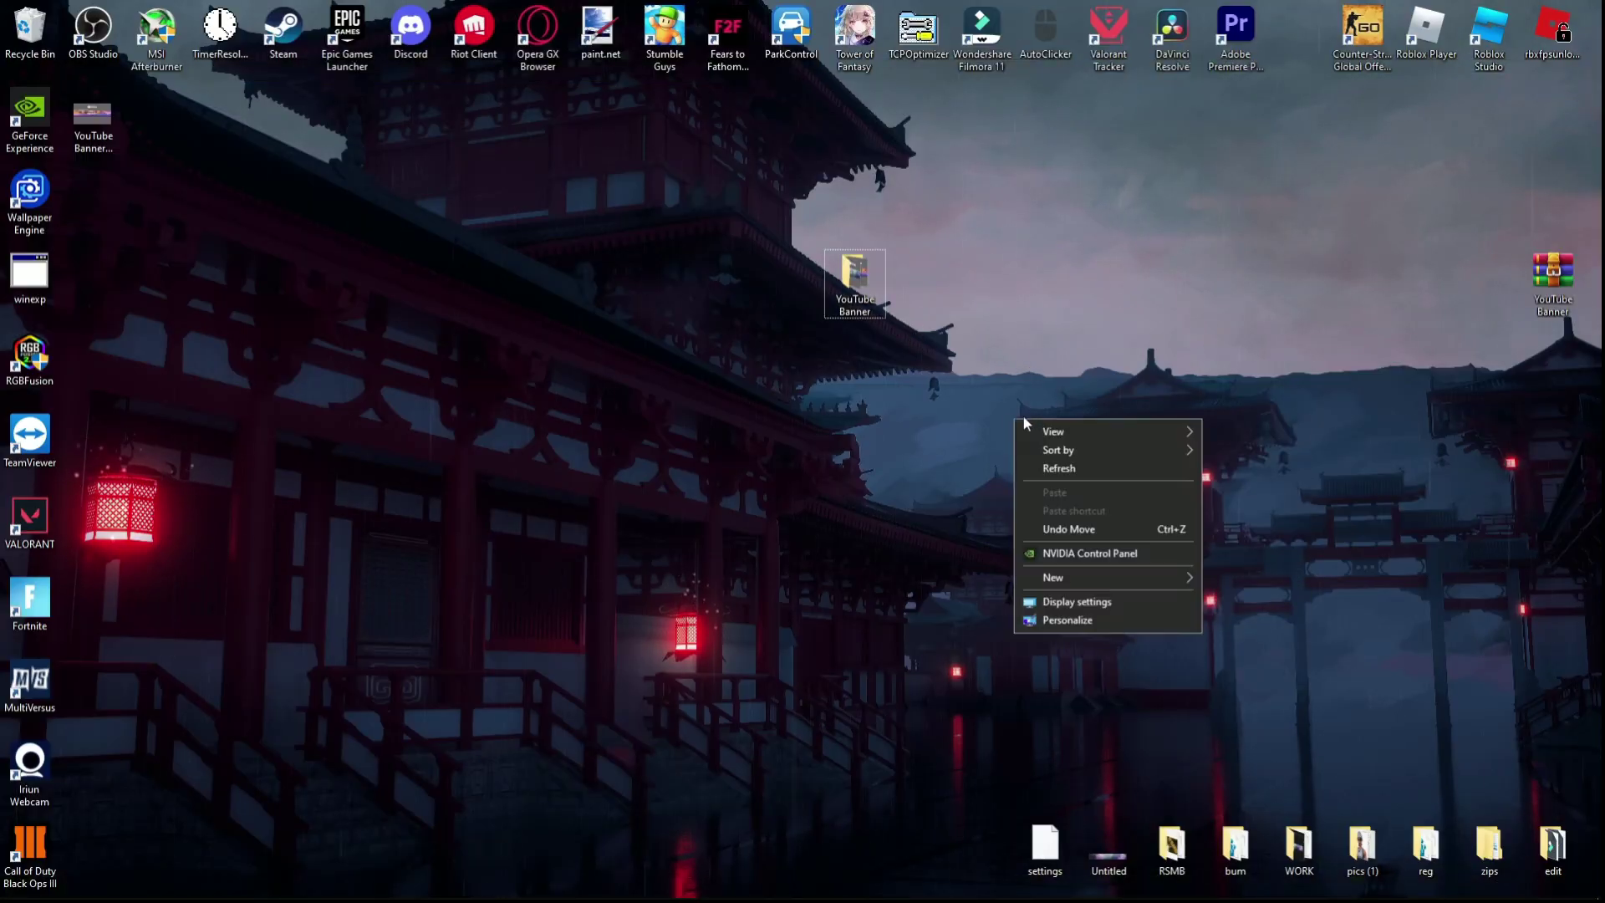
left_click(1048, 469)
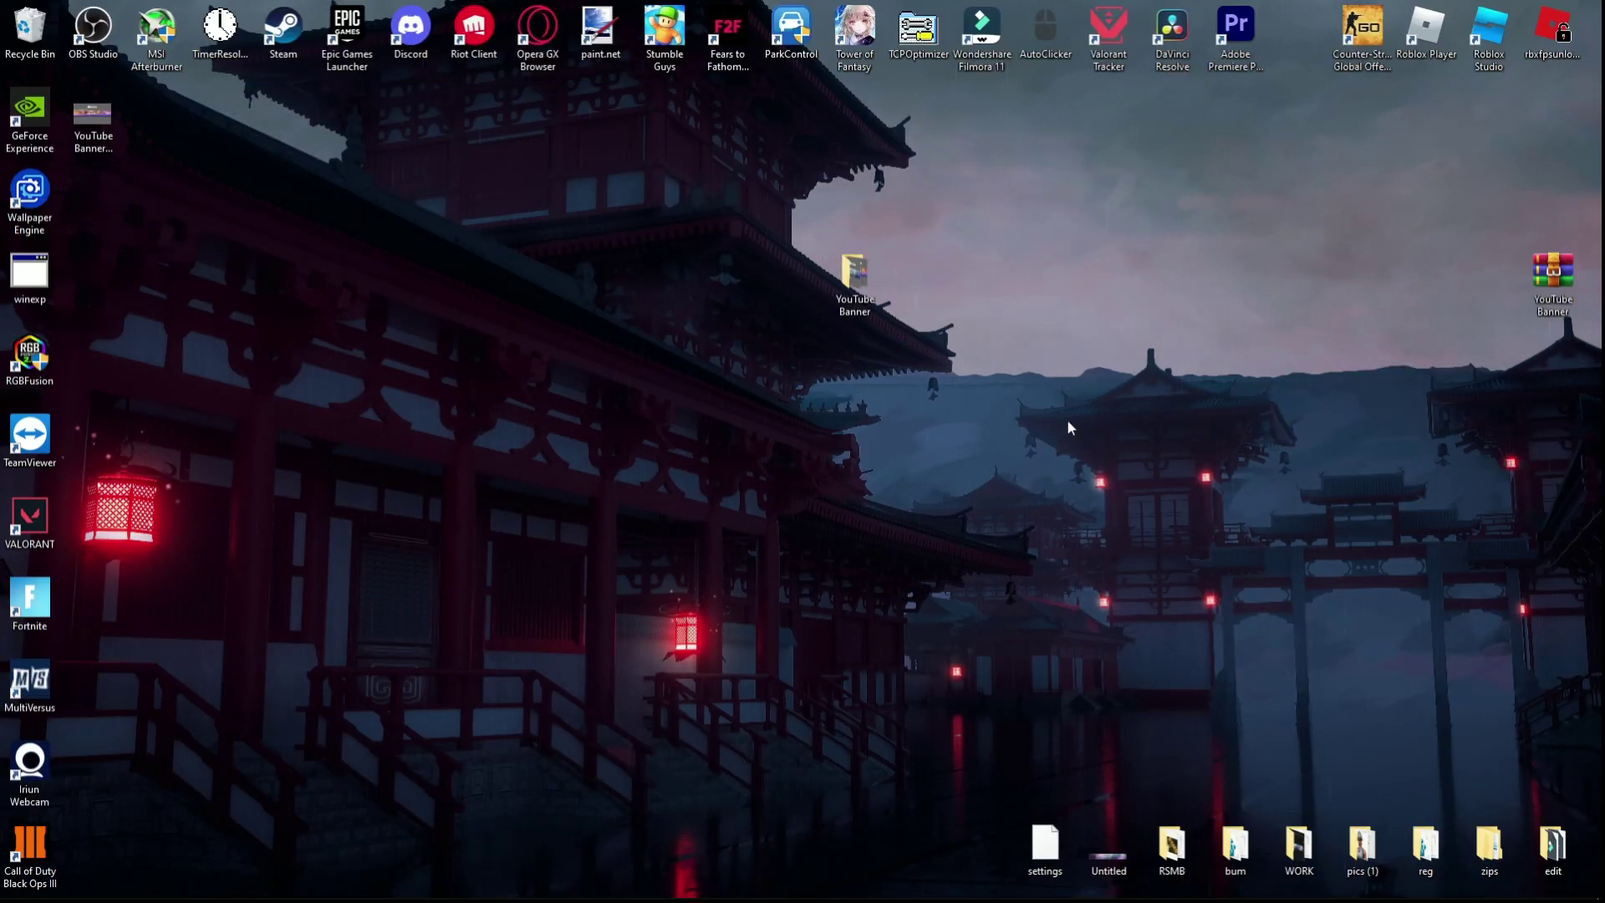